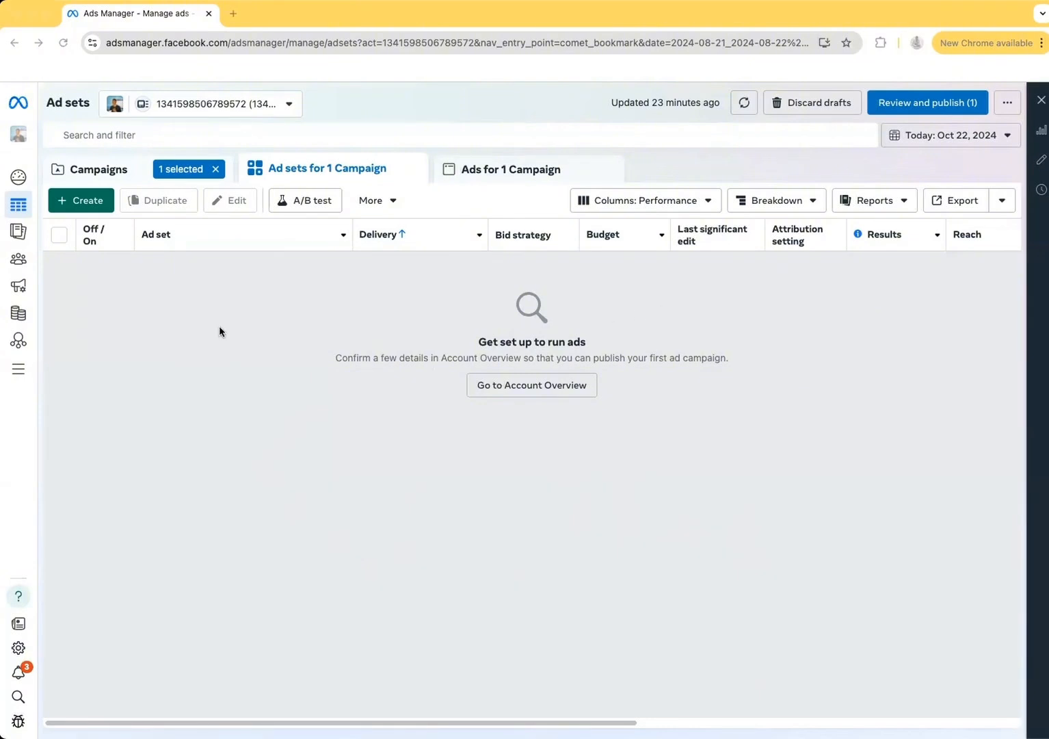
# Create a new campaign with the Sales objective, using the manual sales campaign setup.
pyautogui.click(83, 201)
pyautogui.click(82, 200)
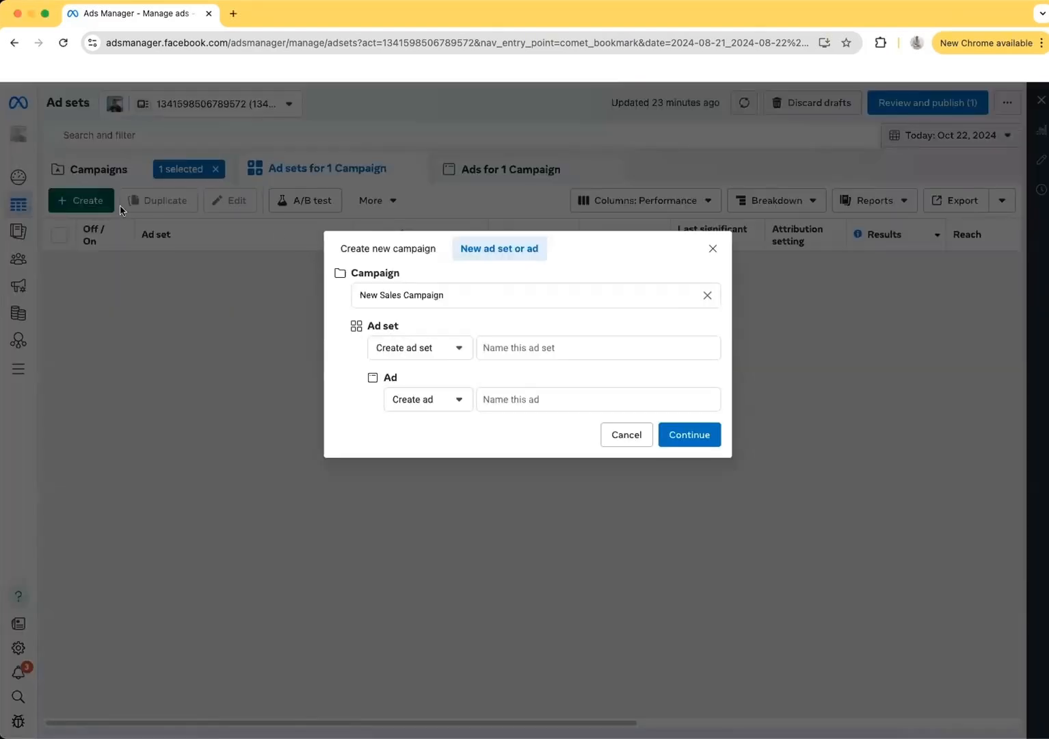
pyautogui.click(388, 248)
pyautogui.moveTo(487, 541)
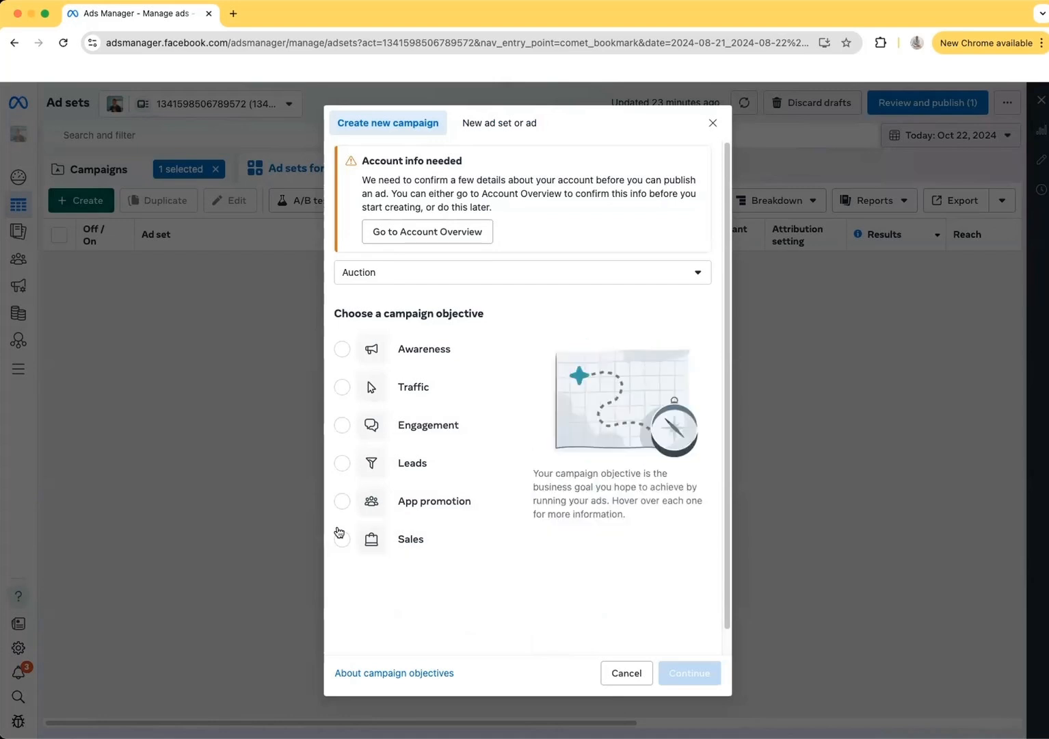
pyautogui.moveTo(401, 547)
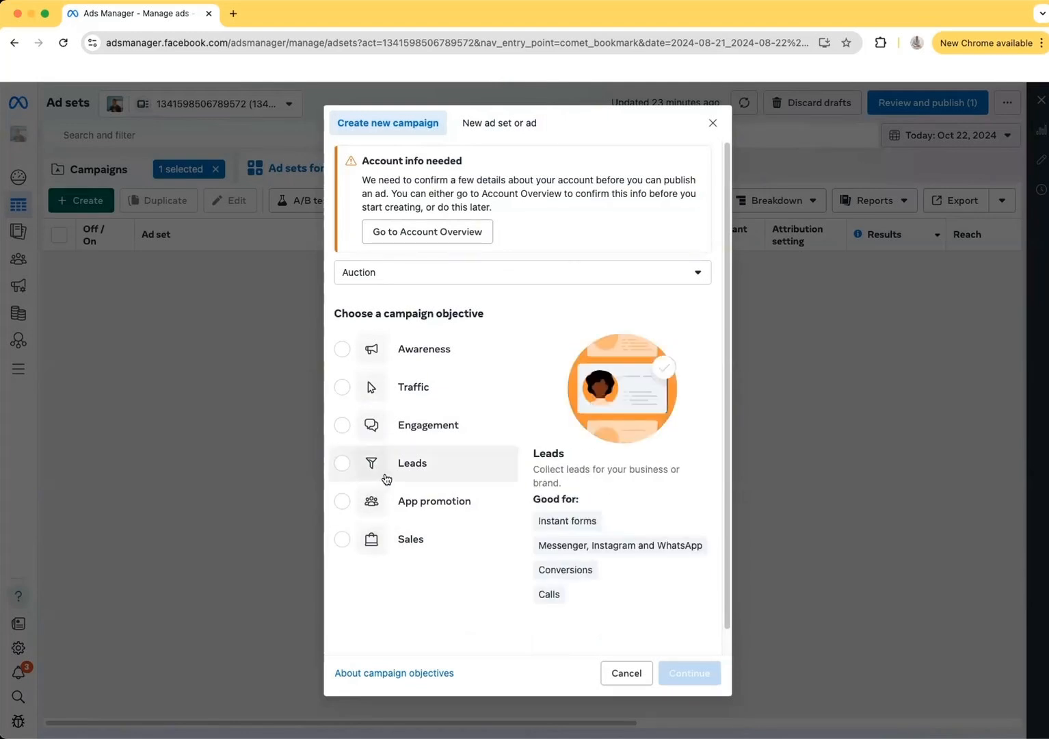
pyautogui.click(387, 548)
pyautogui.click(681, 671)
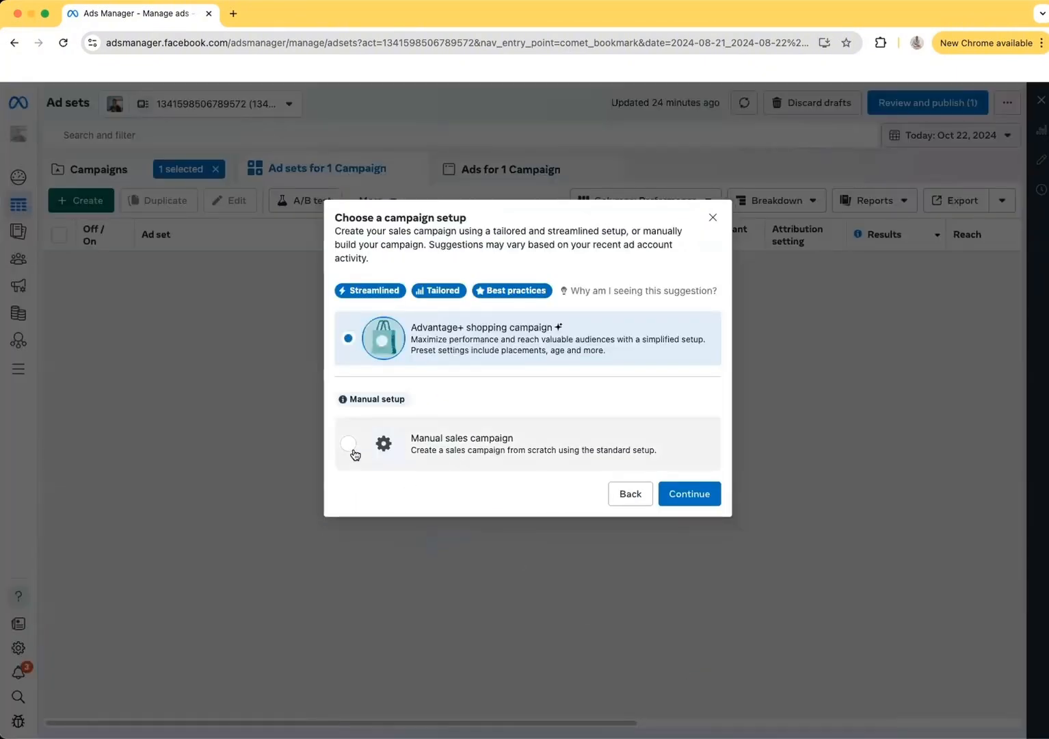
pyautogui.click(352, 449)
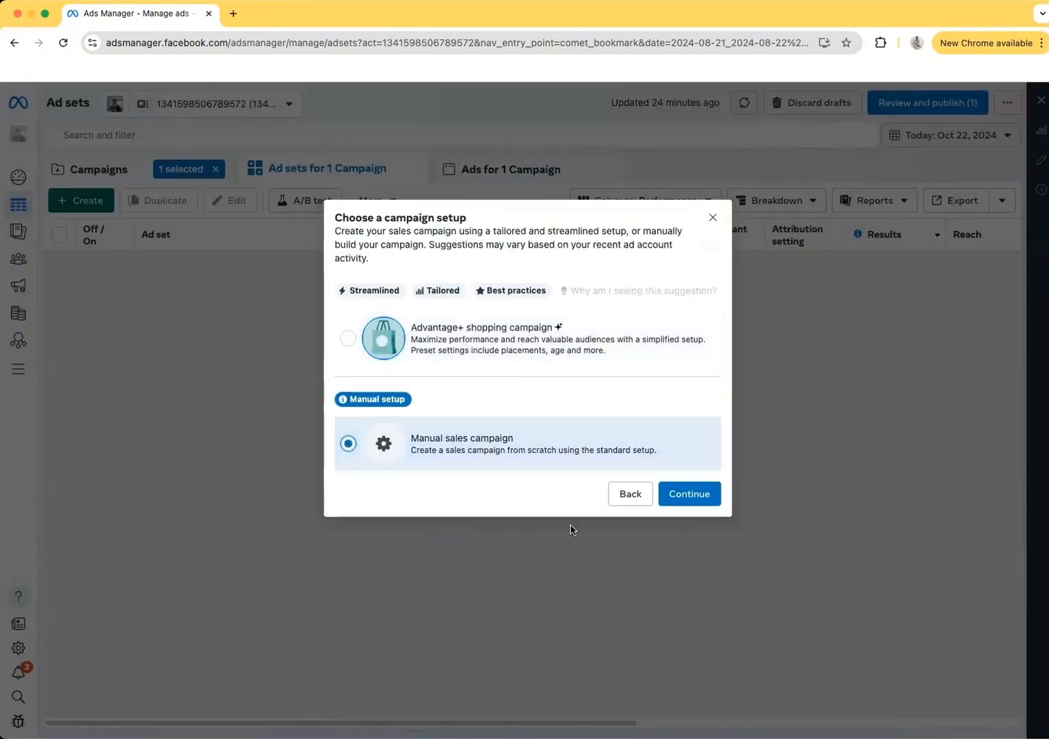
pyautogui.click(686, 499)
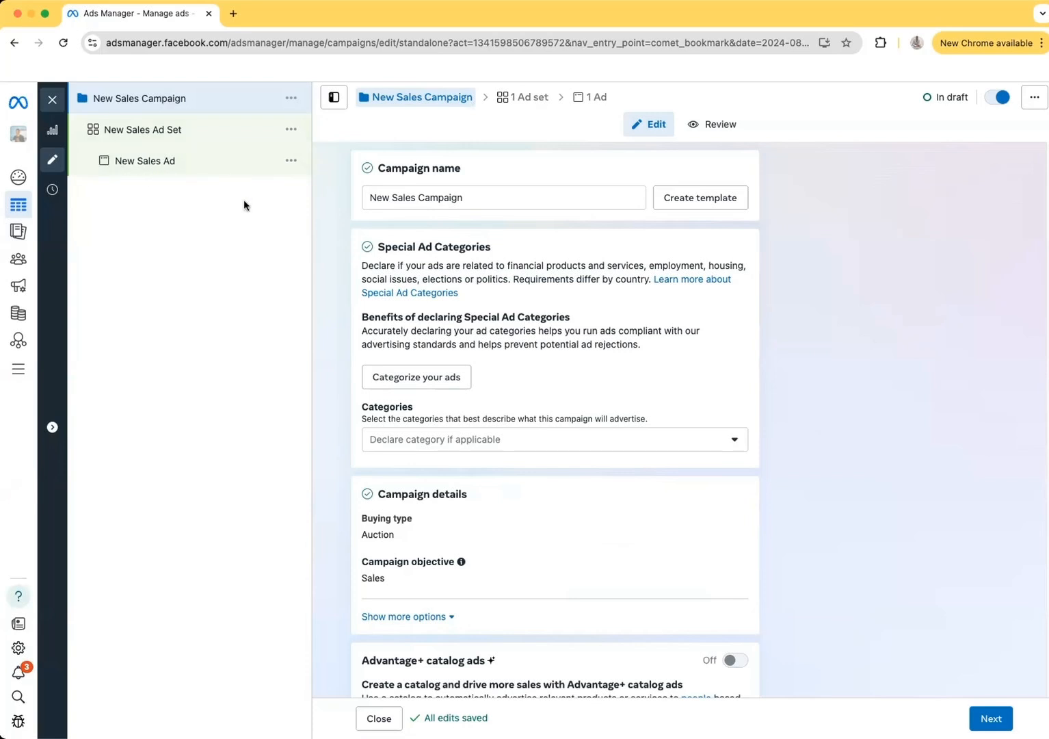
# Rename the campaign as "L1 | Credit Repair | Sales".
pyautogui.click(460, 195)
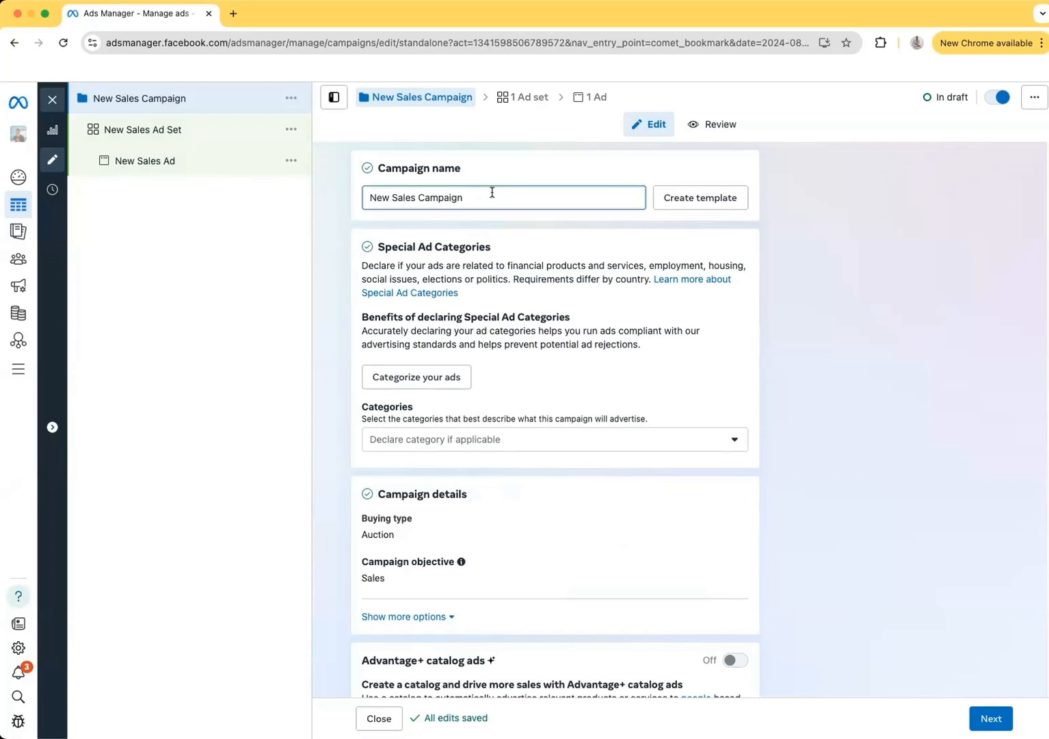
pyautogui.press('BackSpace')
pyautogui.press('BackSpace')
pyautogui.press('BackSpace')
pyautogui.press('BackSpace')
pyautogui.press('BackSpace')
pyautogui.press('BackSpace')
pyautogui.press('BackSpace')
pyautogui.press('BackSpace')
pyautogui.press('BackSpace')
pyautogui.press('BackSpace')
pyautogui.press('BackSpace')
pyautogui.press('BackSpace')
pyautogui.press('BackSpace')
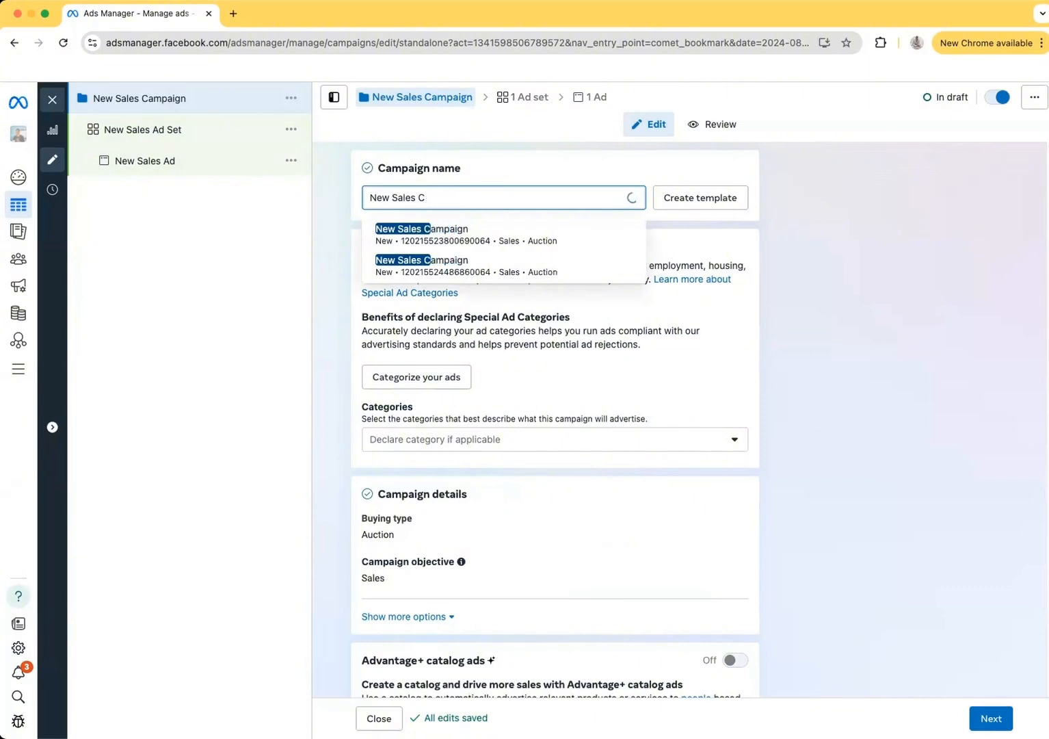
pyautogui.press('BackSpace')
pyautogui.press('BackSpace')
pyautogui.press('BackSpace')
pyautogui.press('BackSpace')
pyautogui.press('BackSpace')
pyautogui.write('L')
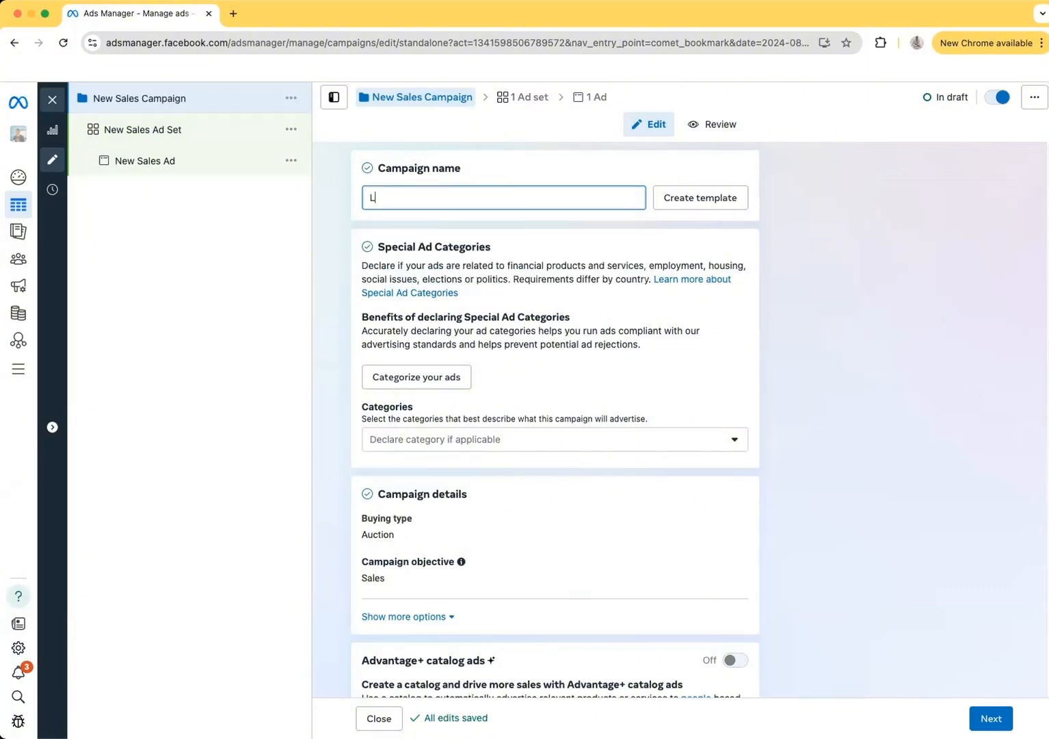
pyautogui.write('1 |')
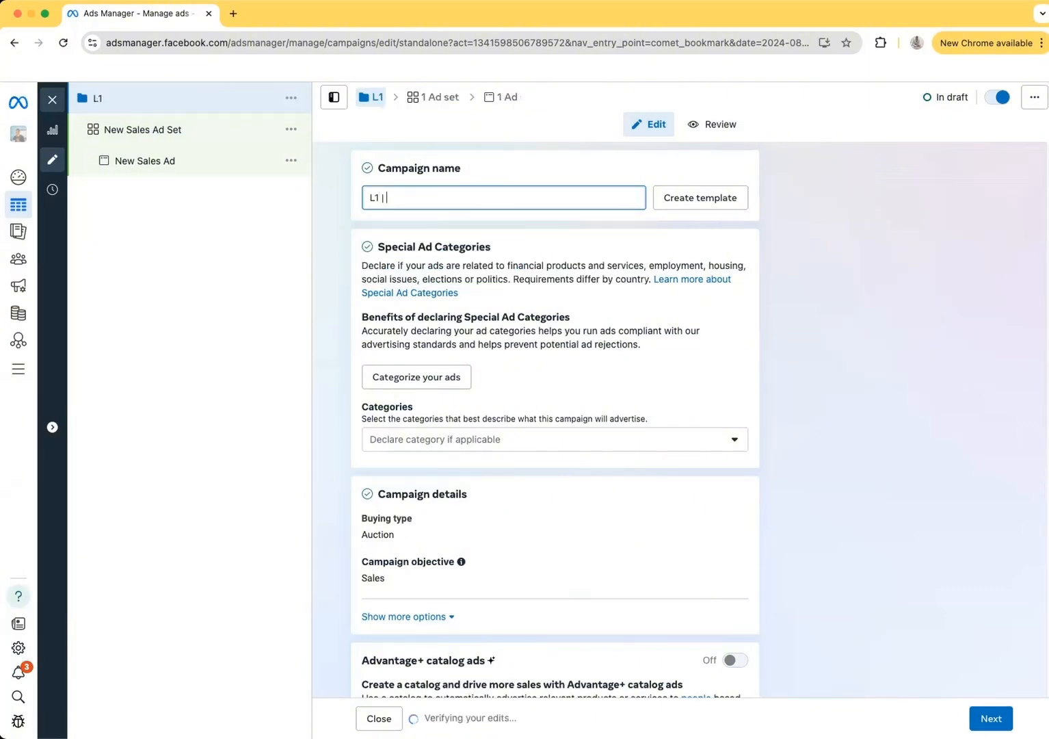
pyautogui.write(' Credit Repair |')
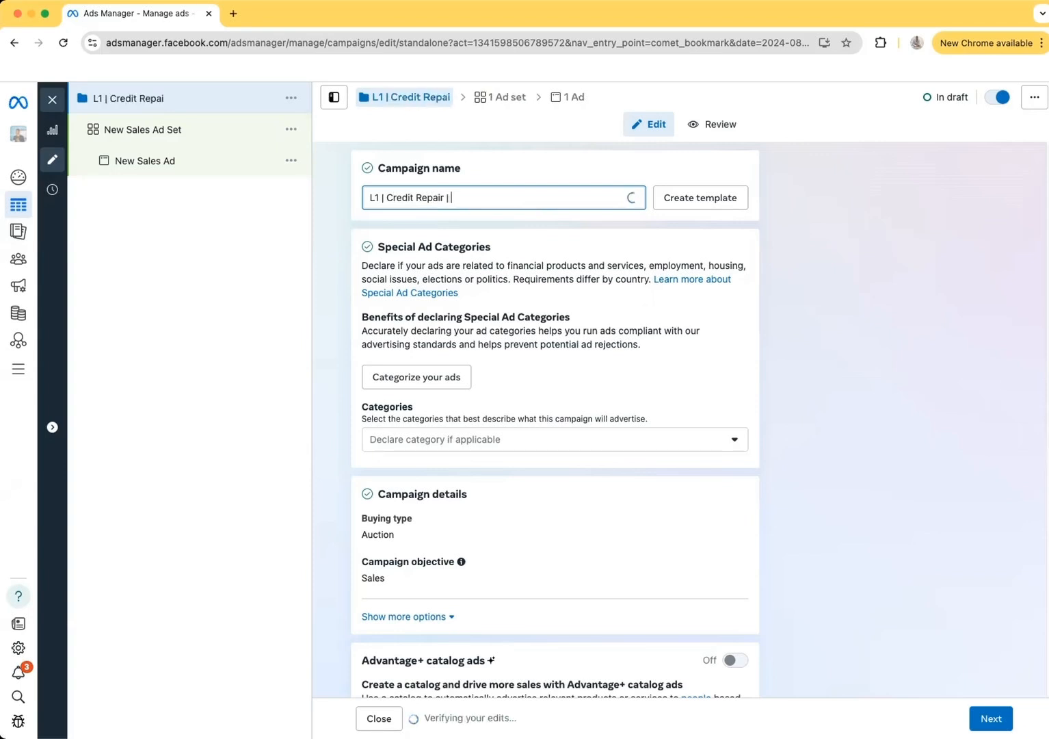
pyautogui.write(' S')
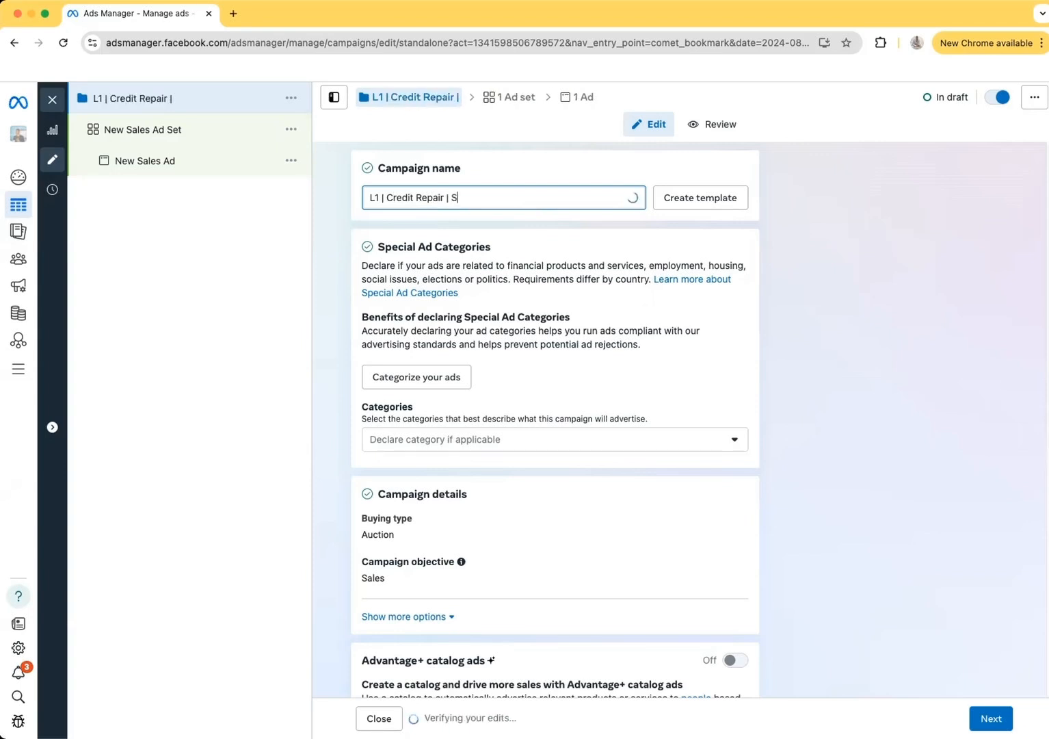
pyautogui.write('ales')
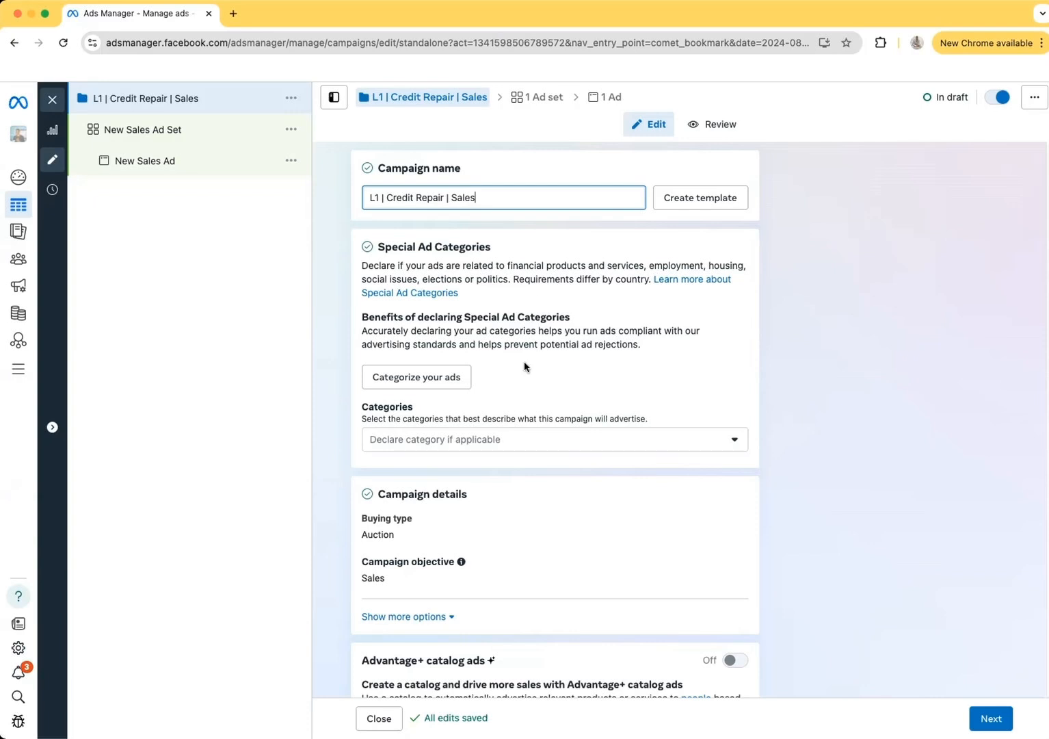
# Declare Financial products and services as the campaign's special ad category.
pyautogui.scroll(-1, 553, 316)
pyautogui.scroll(1, 629, 260)
pyautogui.scroll(-1, 637, 274)
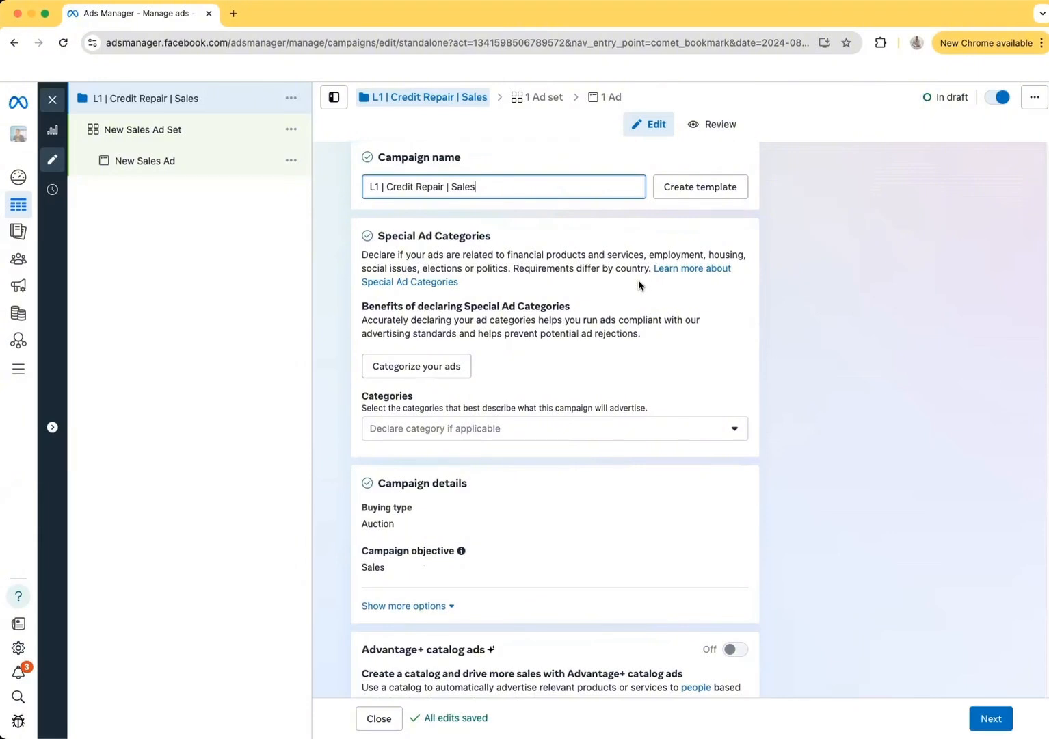
pyautogui.scroll(-3, 524, 309)
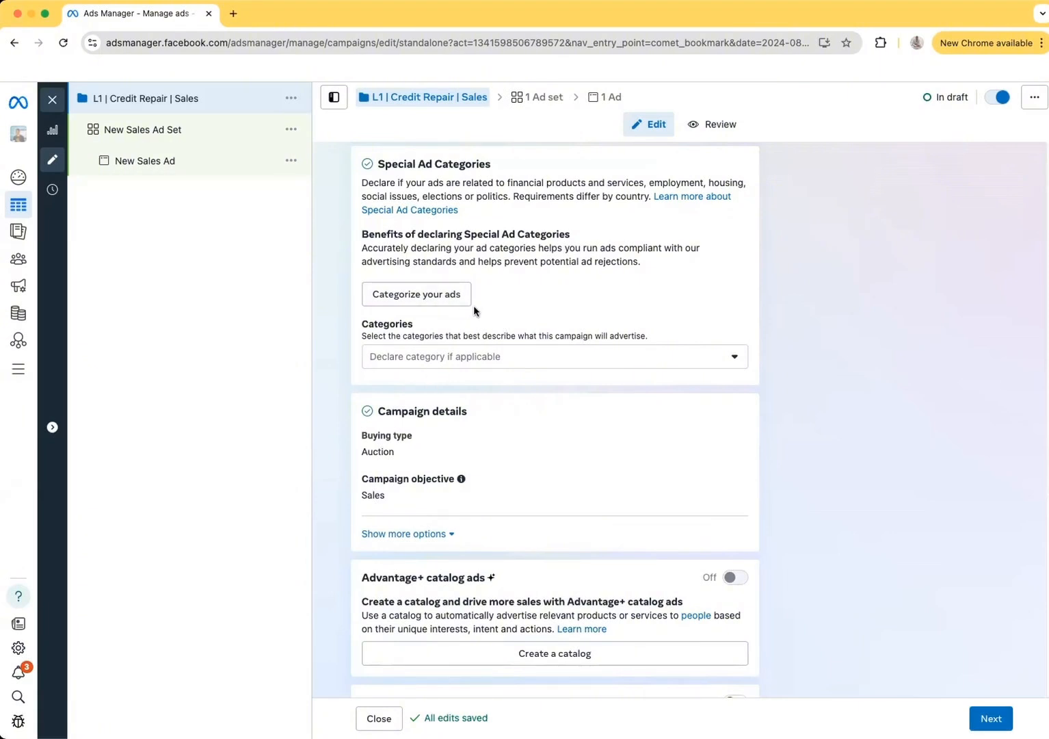
pyautogui.click(483, 356)
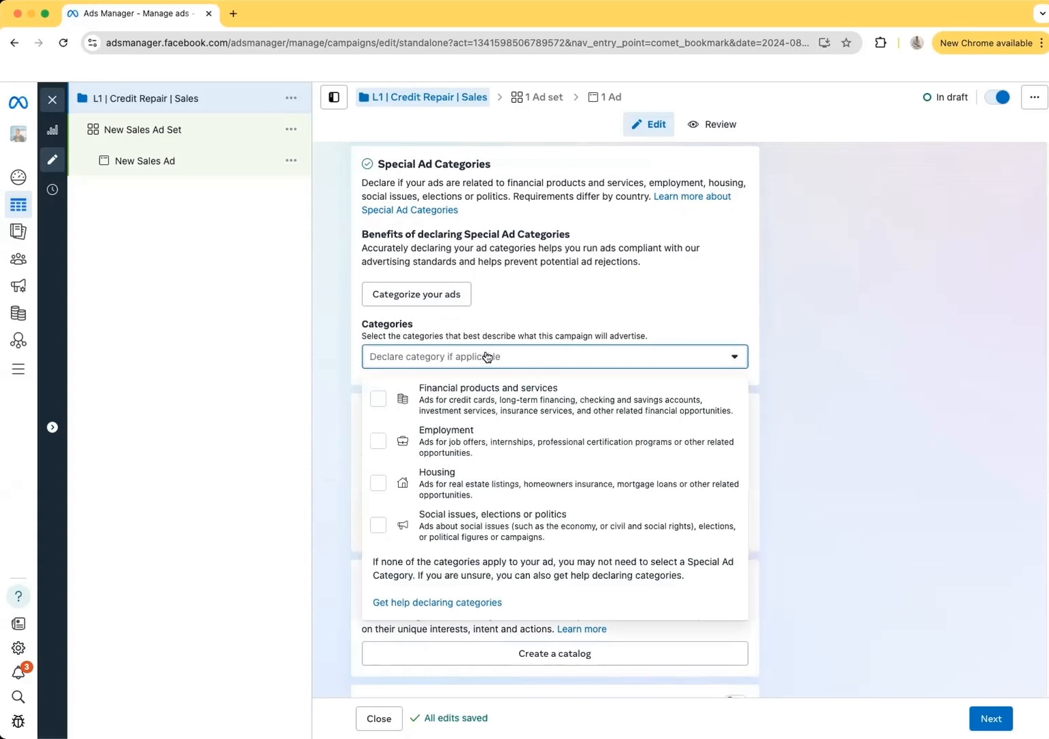
pyautogui.click(378, 397)
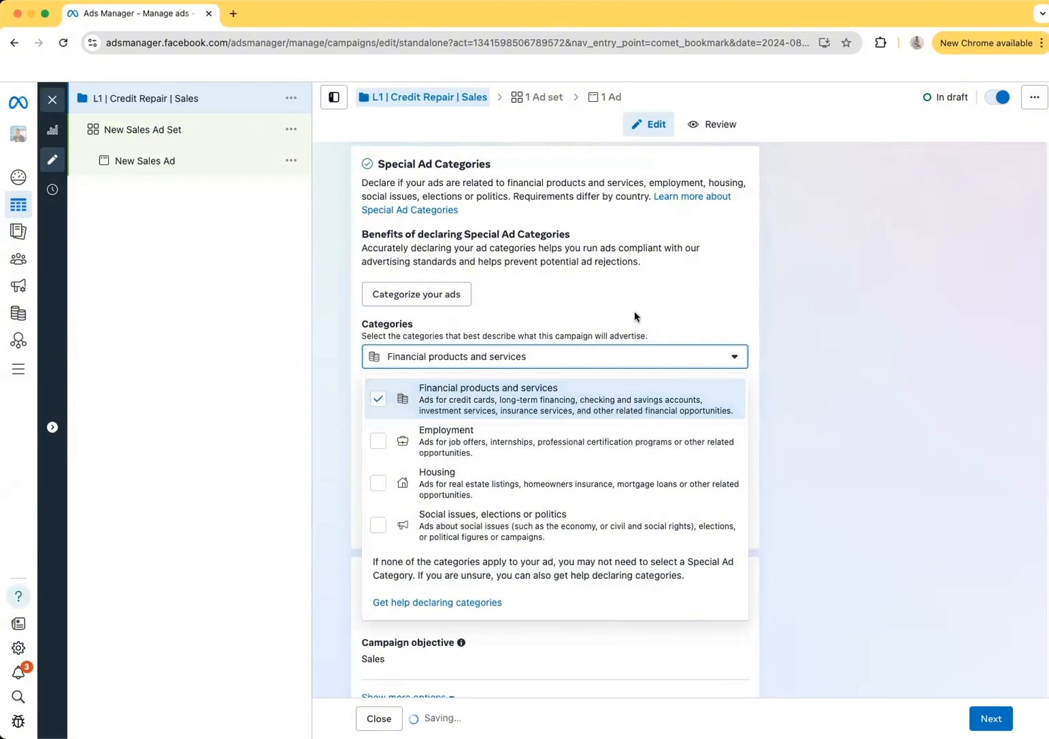
pyautogui.click(711, 311)
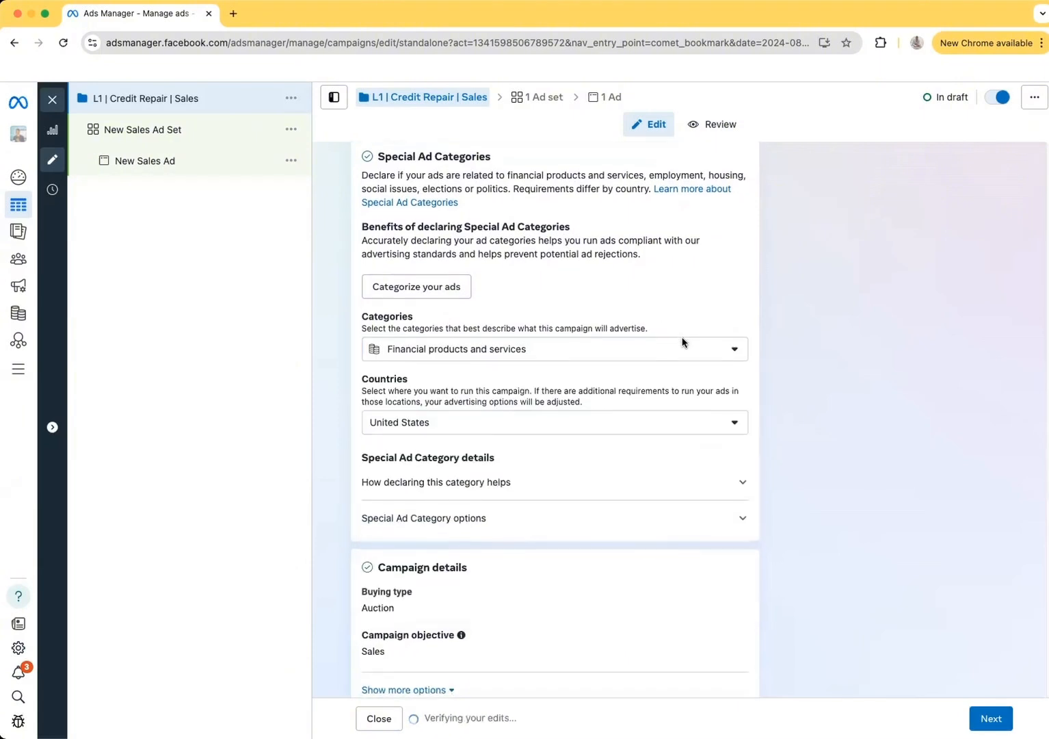
# Review the remaining campaign settings and continue to the ad set settings.
pyautogui.scroll(2, 682, 343)
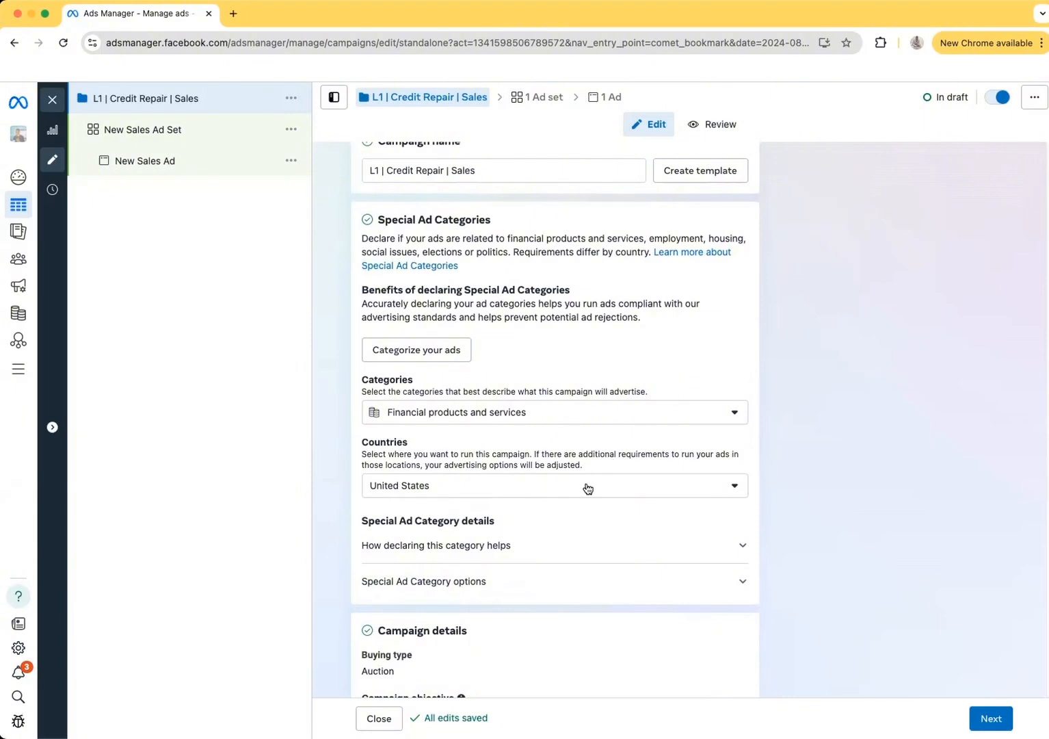
pyautogui.scroll(-1, 585, 469)
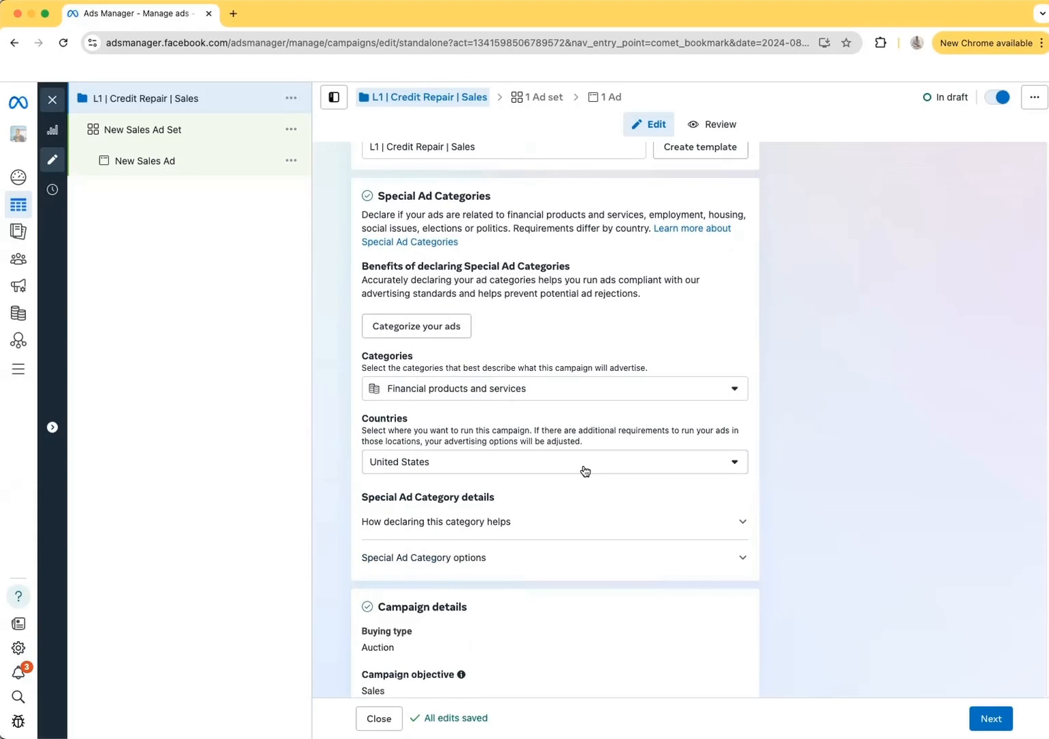
pyautogui.scroll(-2, 585, 470)
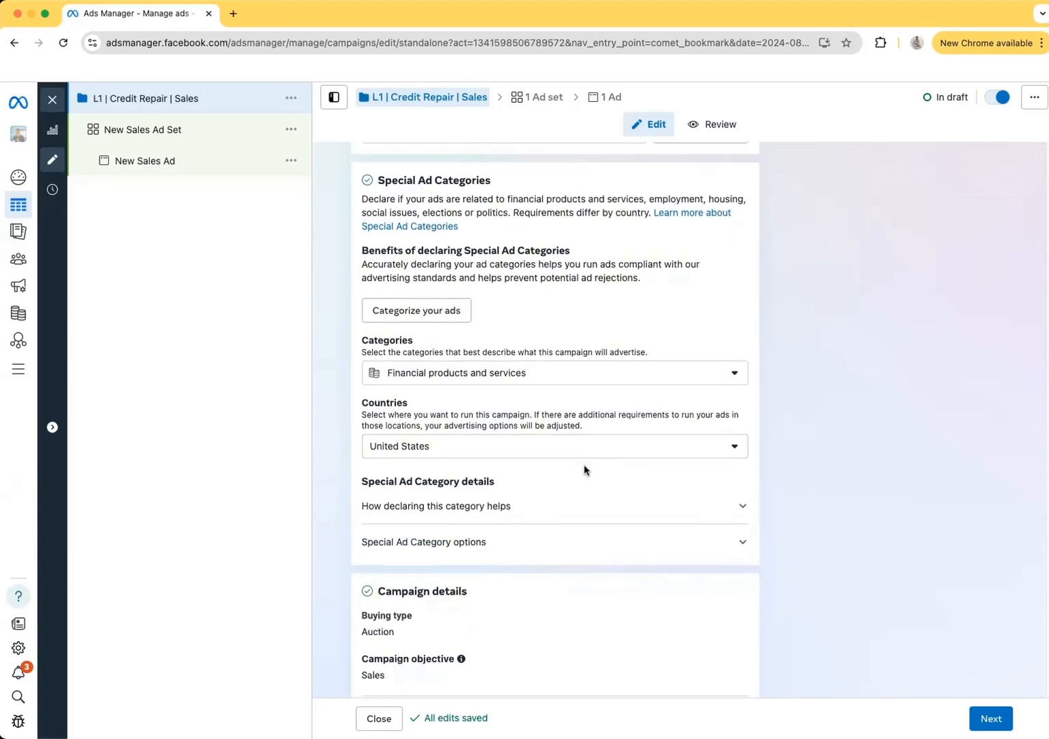
pyautogui.scroll(-5, 584, 470)
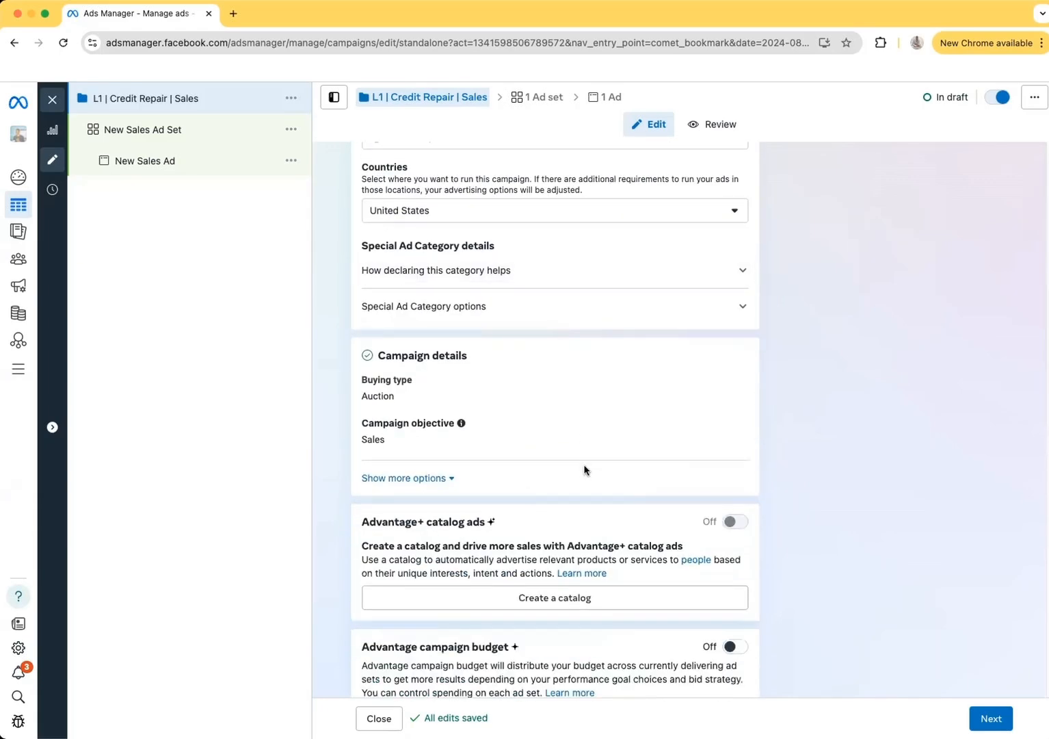
pyautogui.scroll(-5, 729, 542)
pyautogui.click(984, 719)
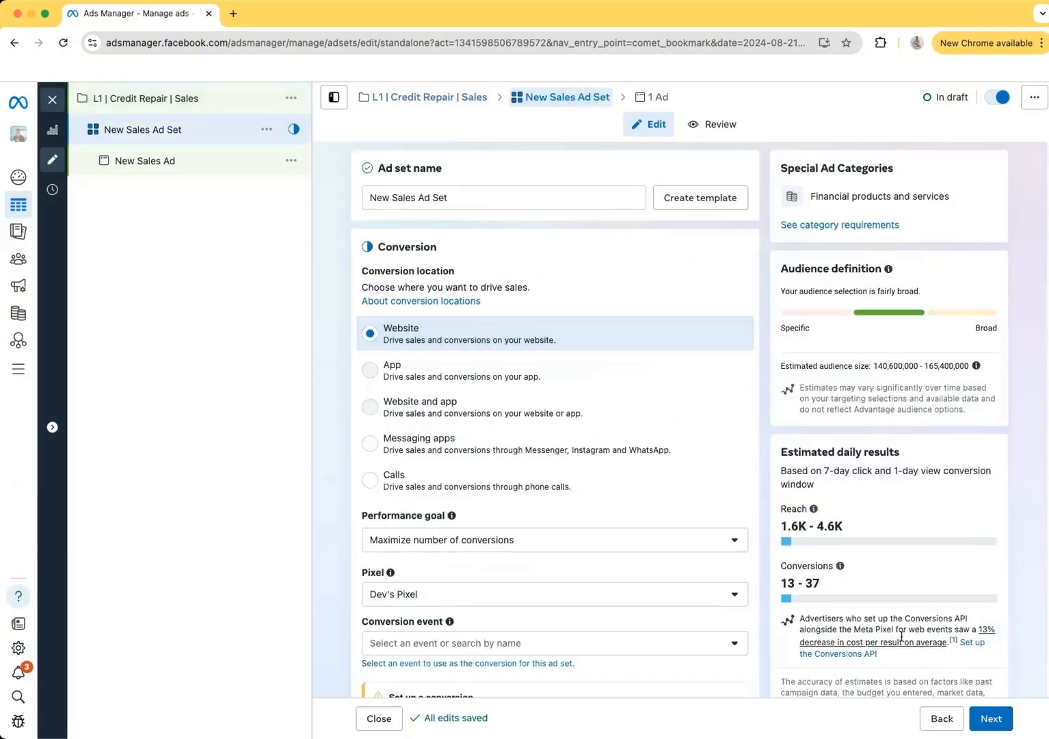
# Clear the default name of the ad set.
pyautogui.click(477, 198)
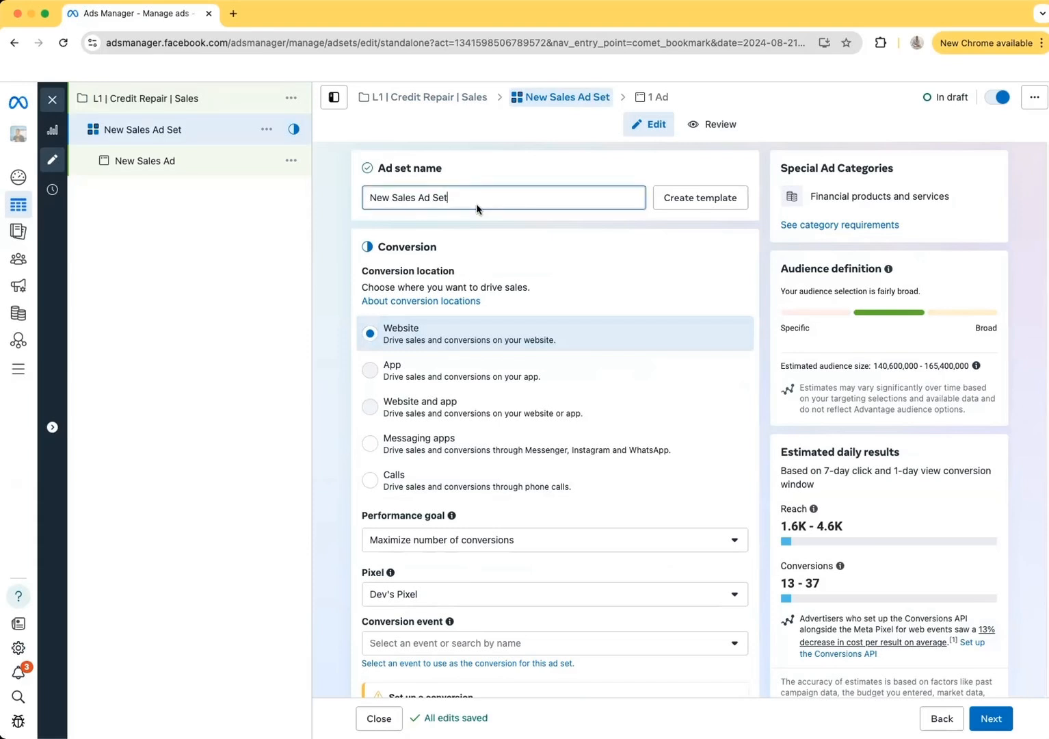
pyautogui.press('BackSpace')
pyautogui.press('BackSpace')
pyautogui.press('BackSpace')
pyautogui.press('BackSpace')
pyautogui.press('BackSpace')
pyautogui.press('BackSpace')
pyautogui.press('BackSpace')
pyautogui.press('BackSpace')
pyautogui.press('BackSpace')
pyautogui.press('BackSpace')
pyautogui.press('BackSpace')
pyautogui.press('BackSpace')
pyautogui.press('BackSpace')
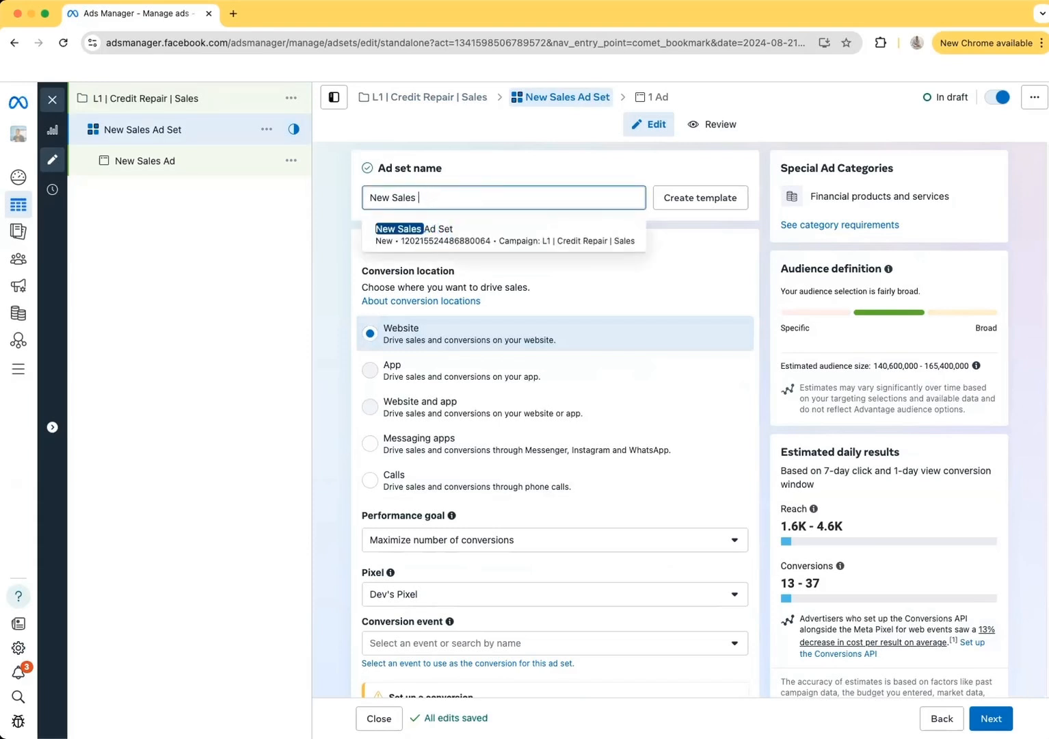
pyautogui.press('BackSpace')
pyautogui.press('BackSpace')
pyautogui.press('BackSpace')
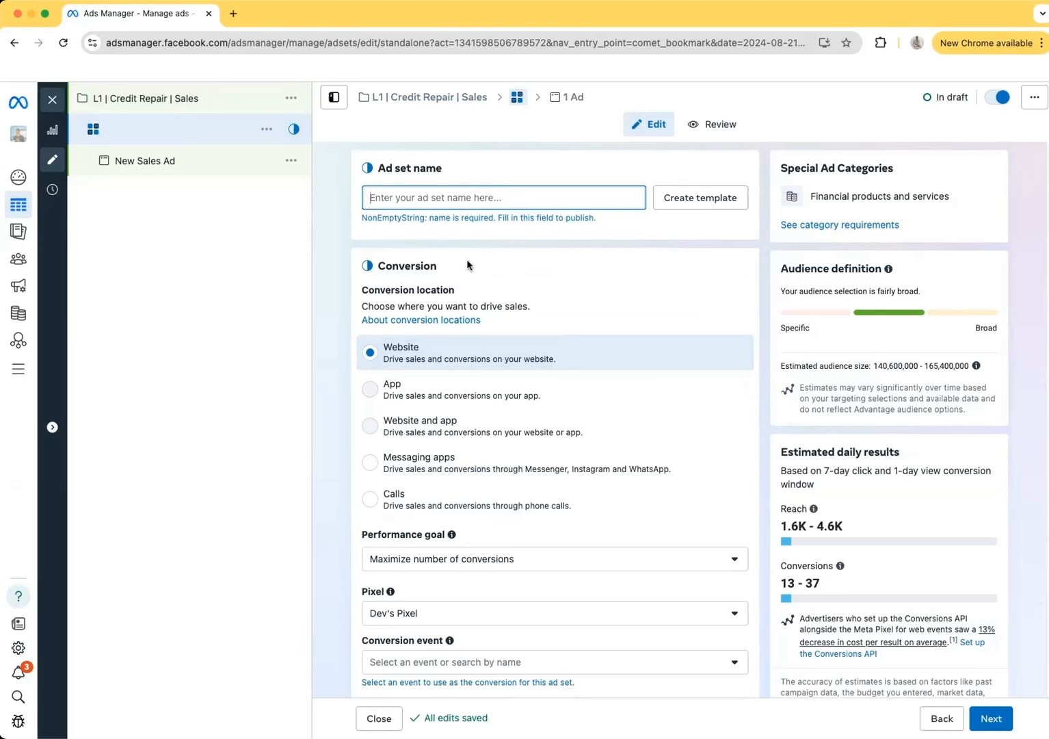
# Examine the ad set's conversion location, performance goal, pixel, available conversion events, cost per result goal and dynamic creative settings.
pyautogui.scroll(-1, 469, 265)
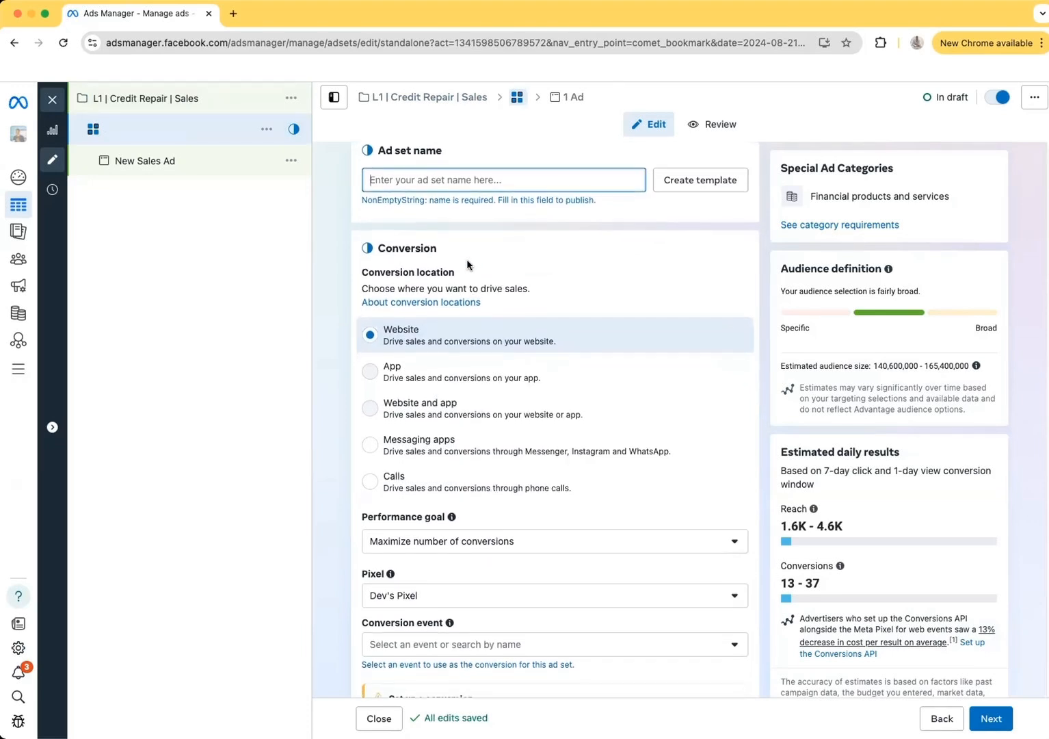
pyautogui.scroll(-3, 468, 265)
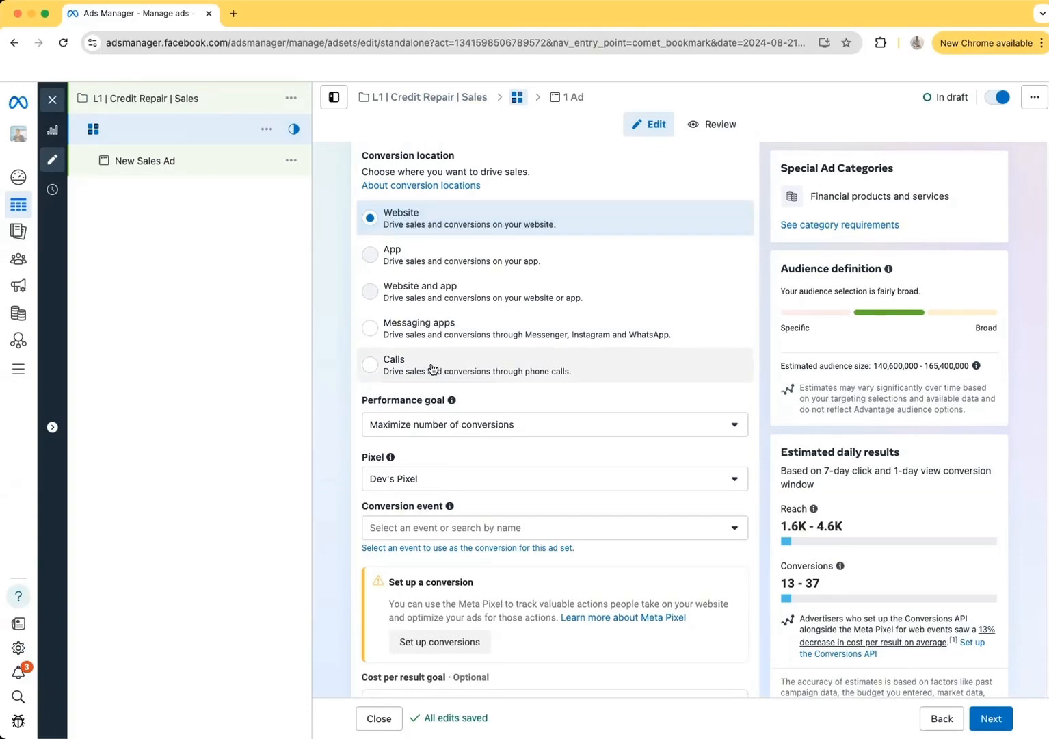
pyautogui.scroll(-1, 429, 366)
pyautogui.scroll(-5, 429, 366)
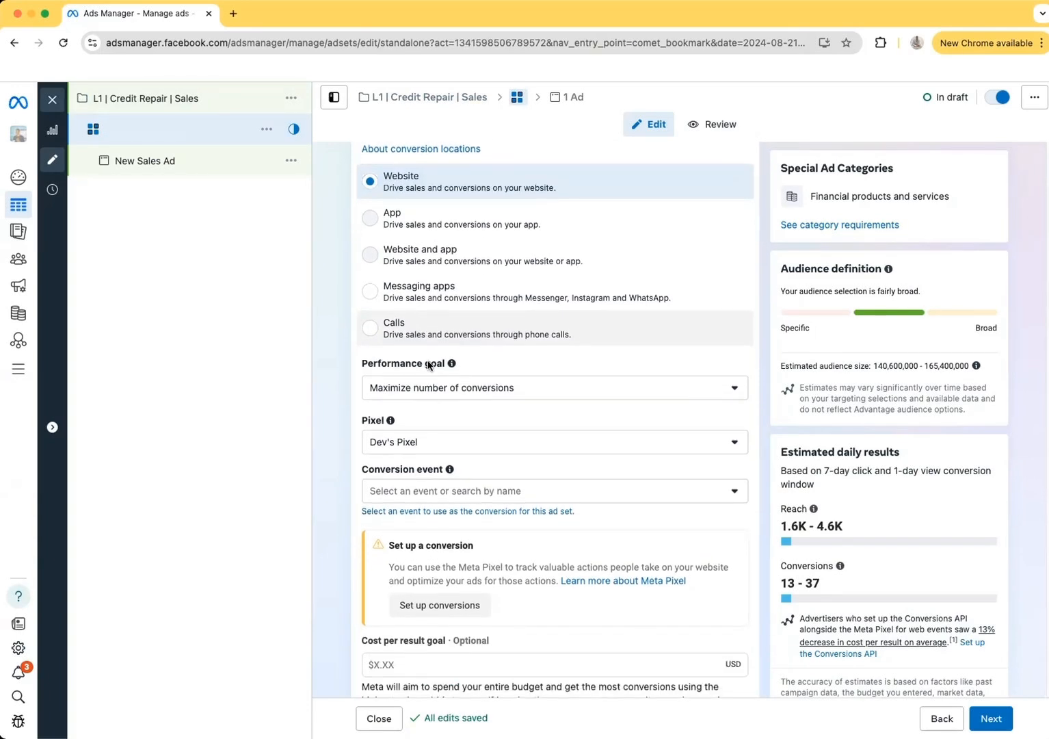
pyautogui.scroll(-1, 617, 332)
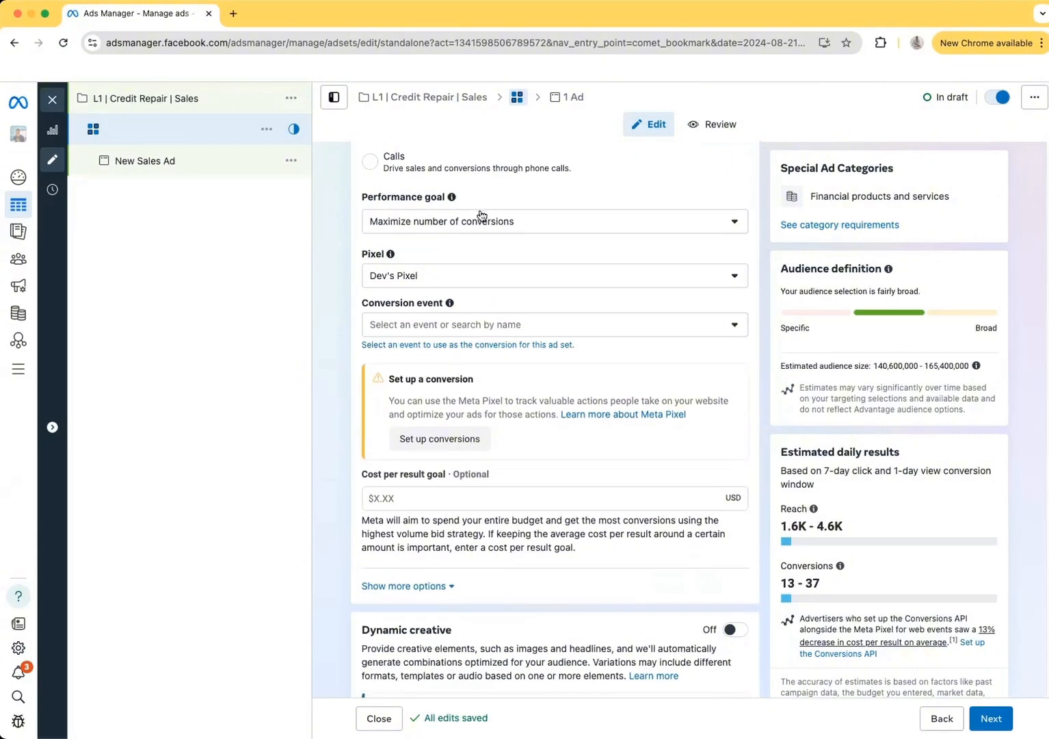
pyautogui.scroll(-2, 565, 216)
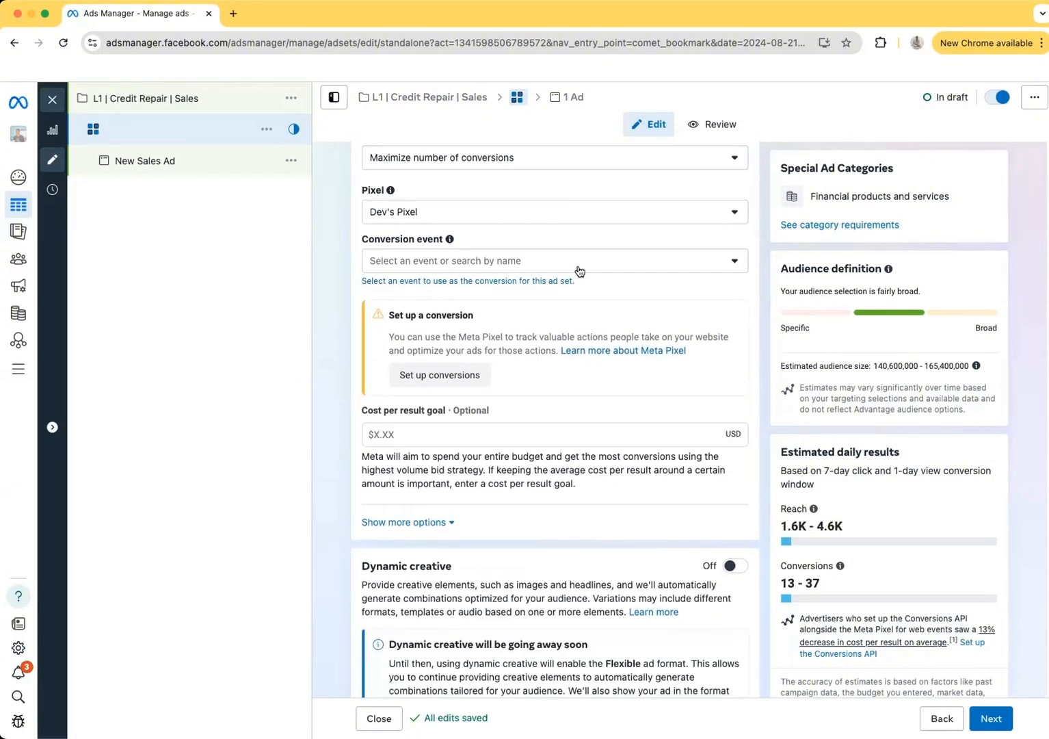
pyautogui.click(576, 262)
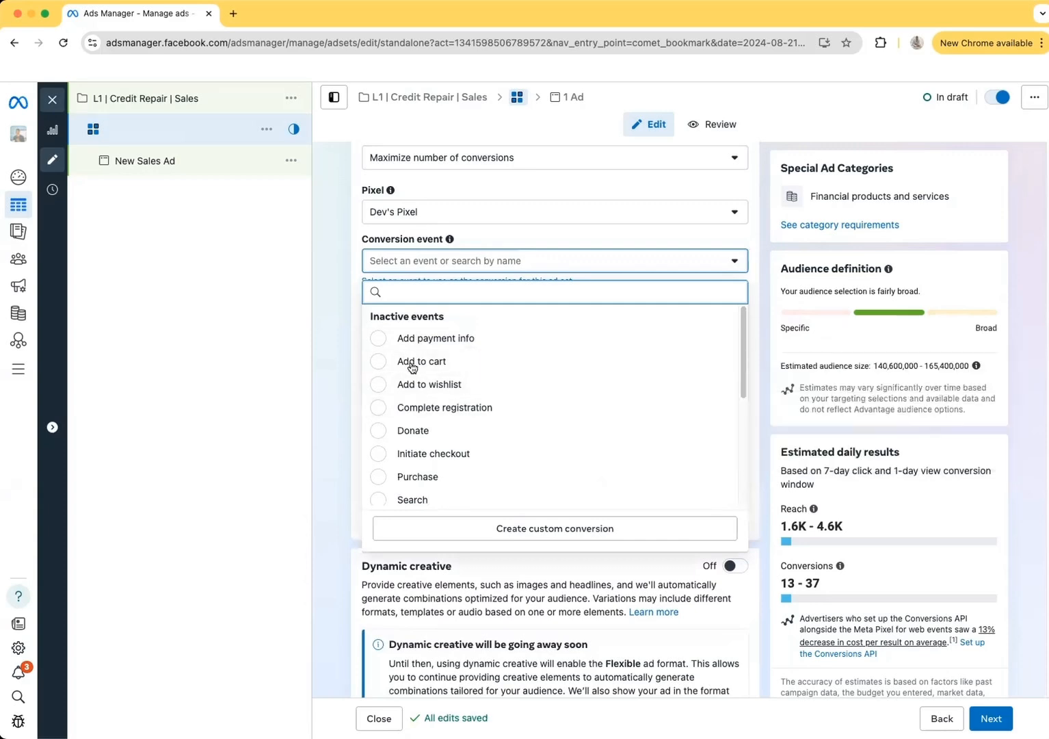
pyautogui.click(331, 370)
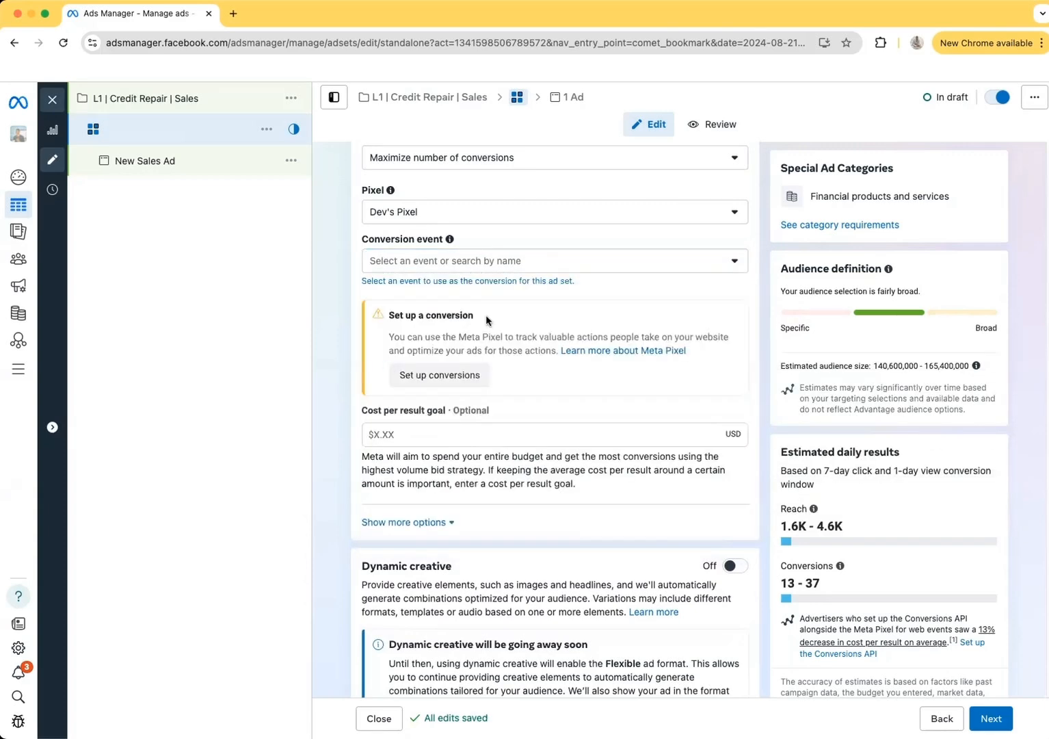
pyautogui.scroll(-3, 541, 315)
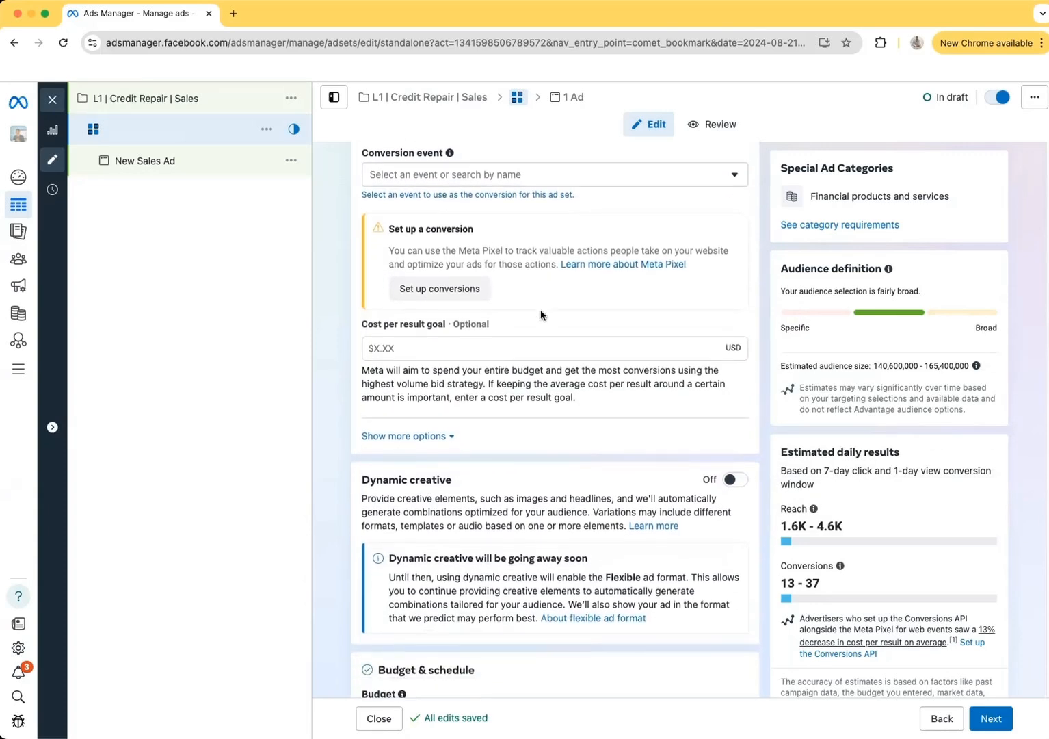
pyautogui.scroll(-1, 541, 316)
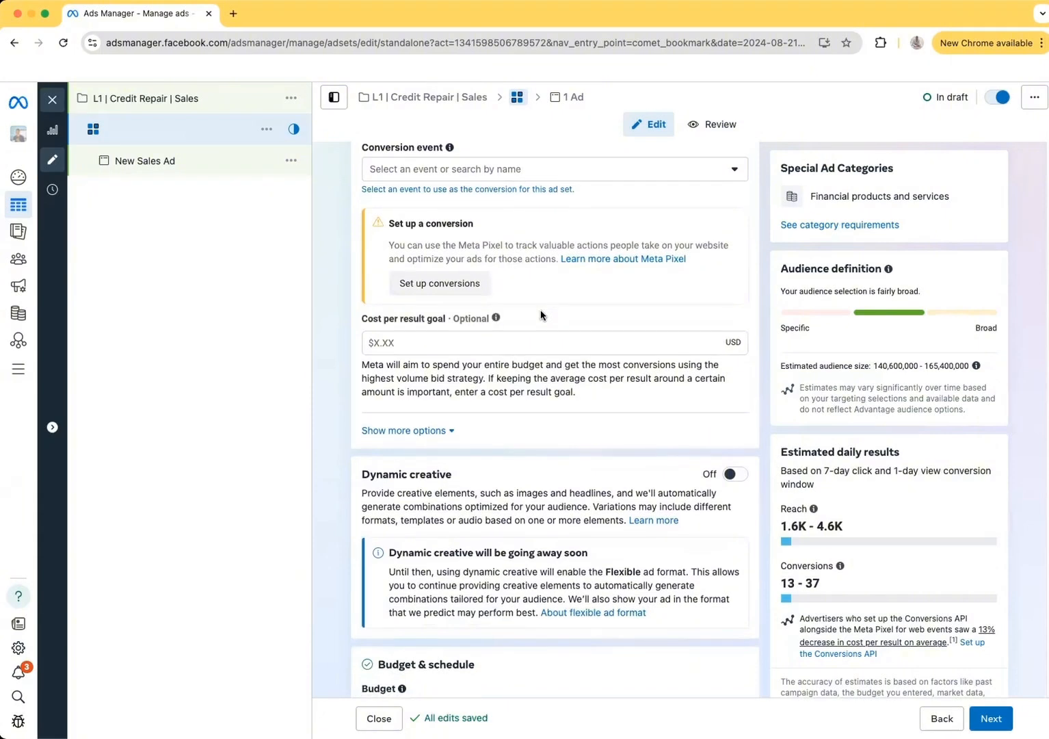
# Examine the ad set's budget, schedule, custom audience, location, age, gender and detailed targeting settings.
pyautogui.scroll(-8, 541, 315)
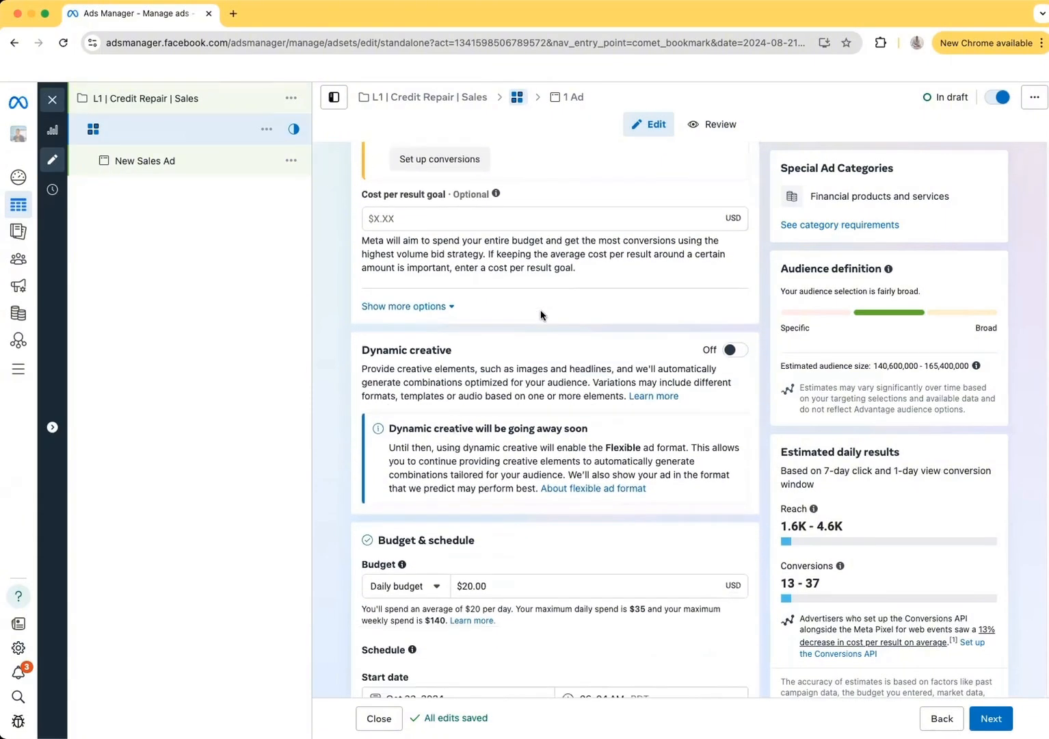
pyautogui.scroll(-2, 533, 329)
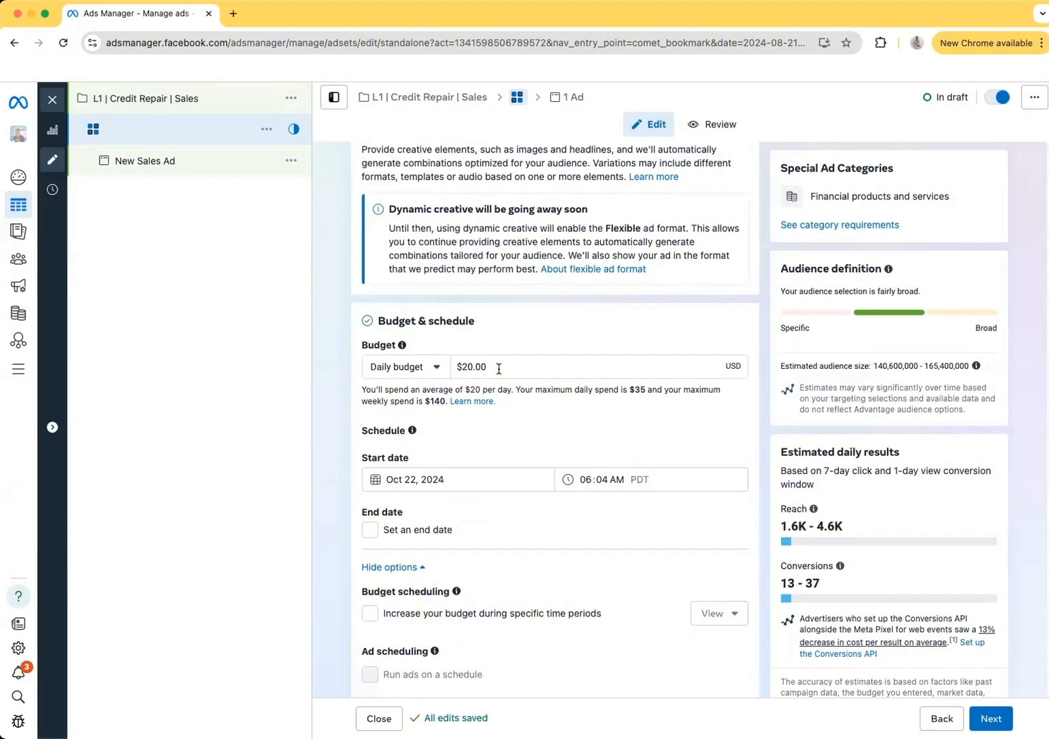
pyautogui.scroll(-1, 499, 369)
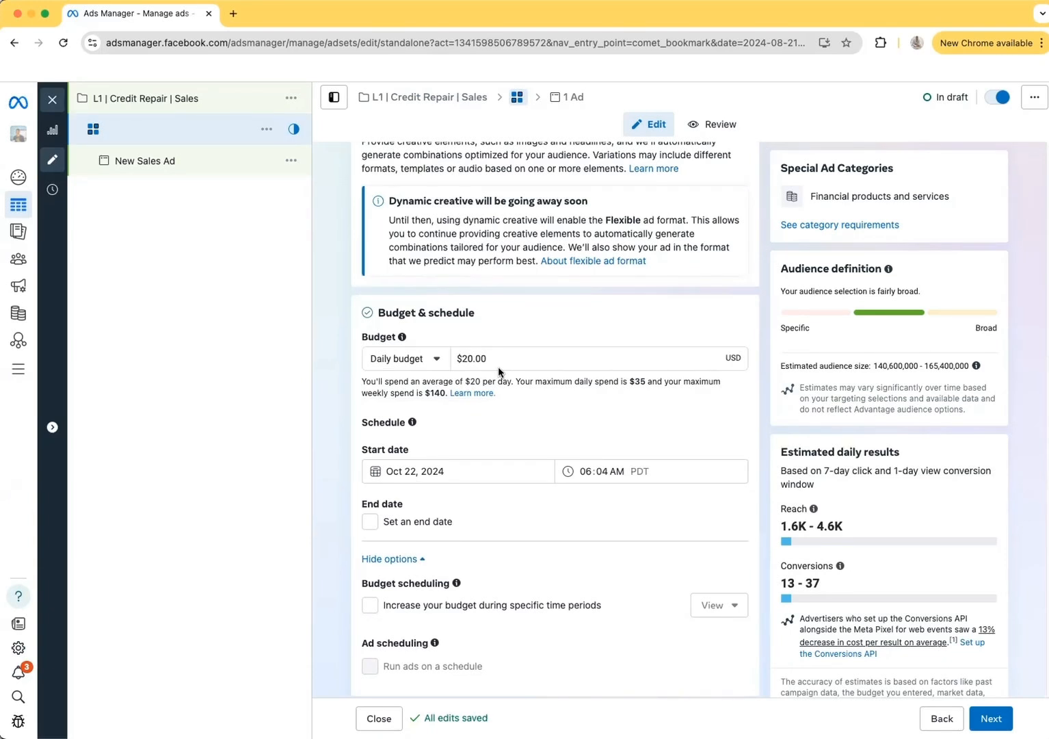
pyautogui.scroll(-5, 553, 403)
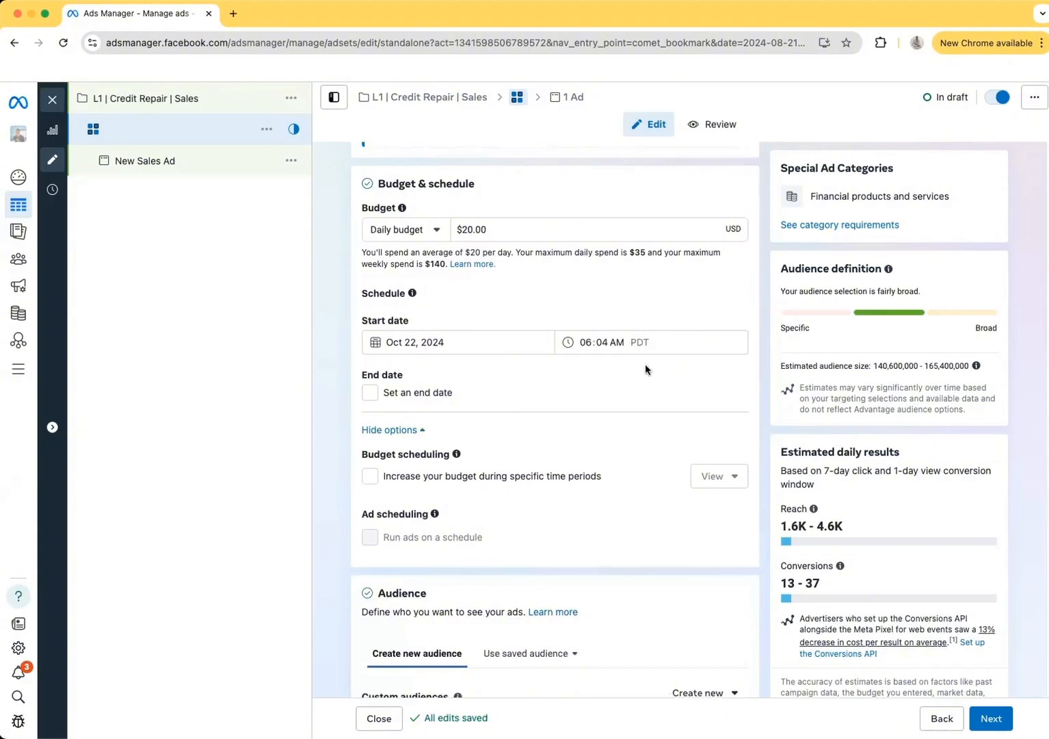
pyautogui.scroll(-3, 477, 402)
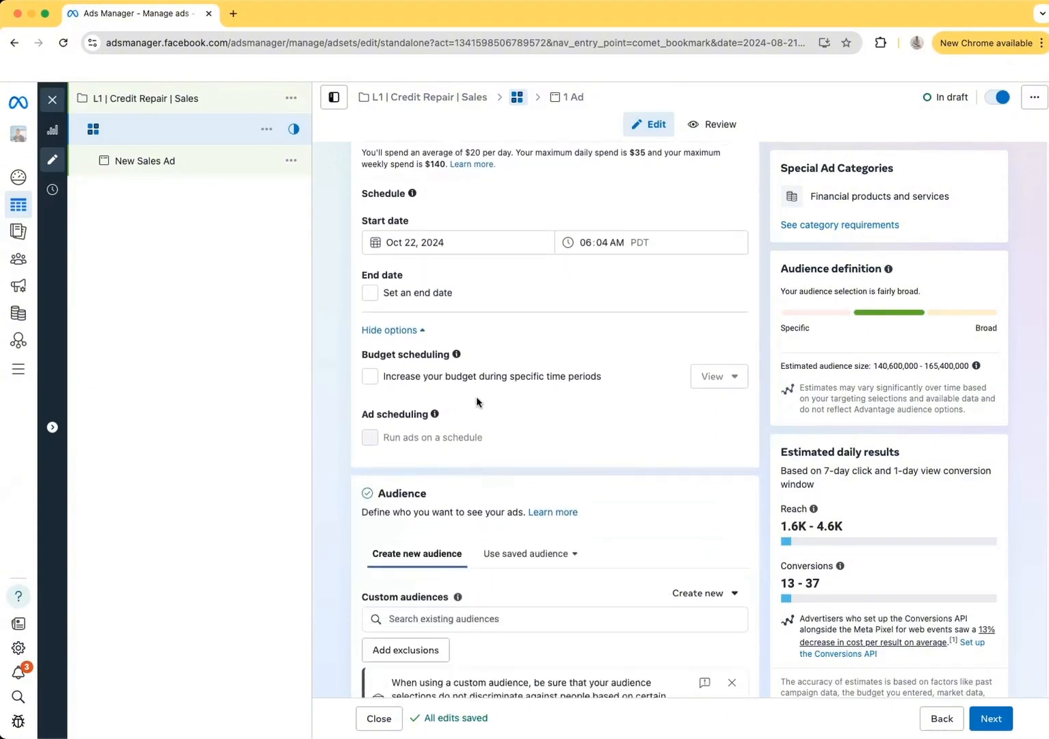
pyautogui.scroll(-2, 477, 402)
pyautogui.scroll(-4, 476, 402)
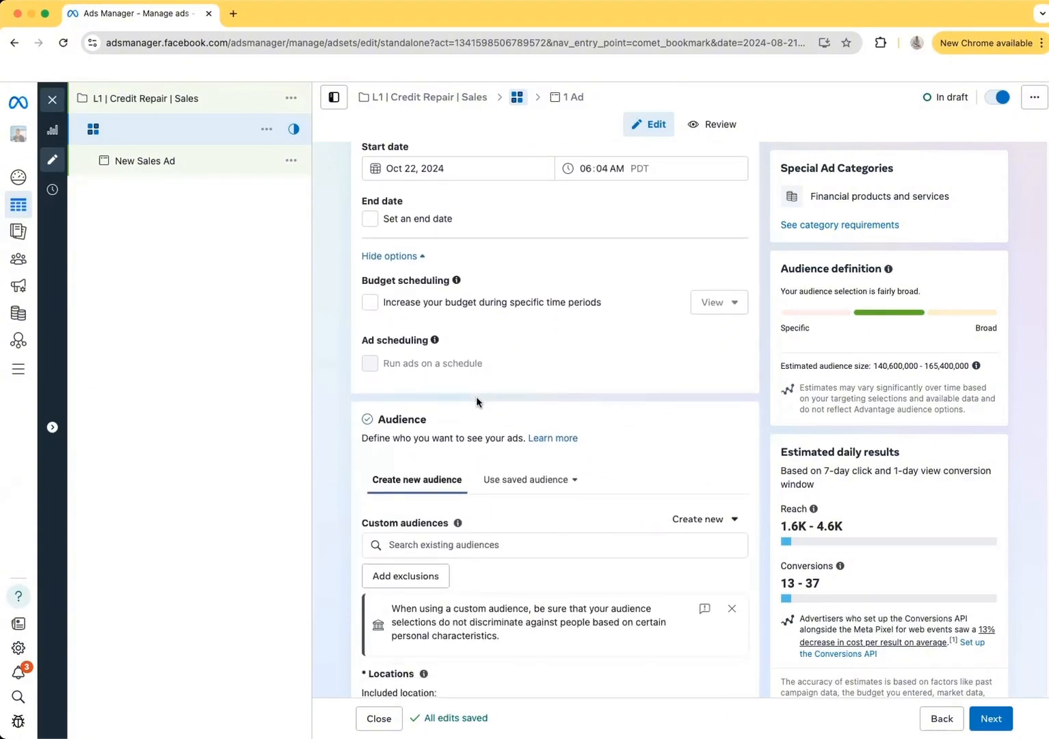
pyautogui.scroll(-5, 477, 401)
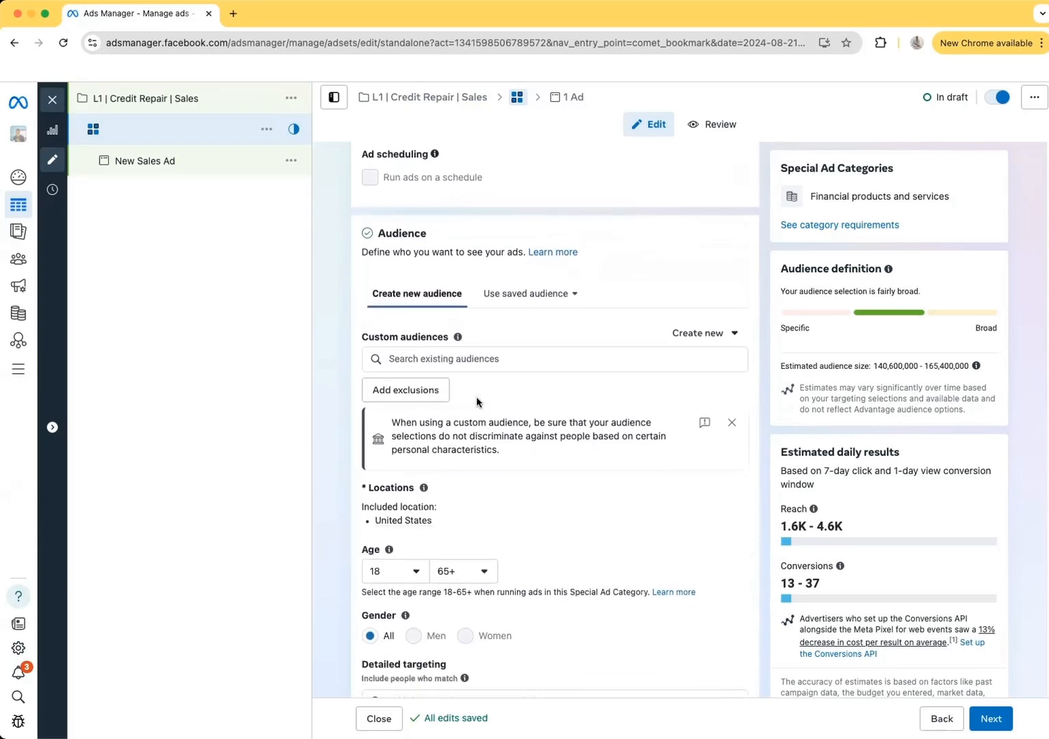
pyautogui.scroll(-5, 477, 402)
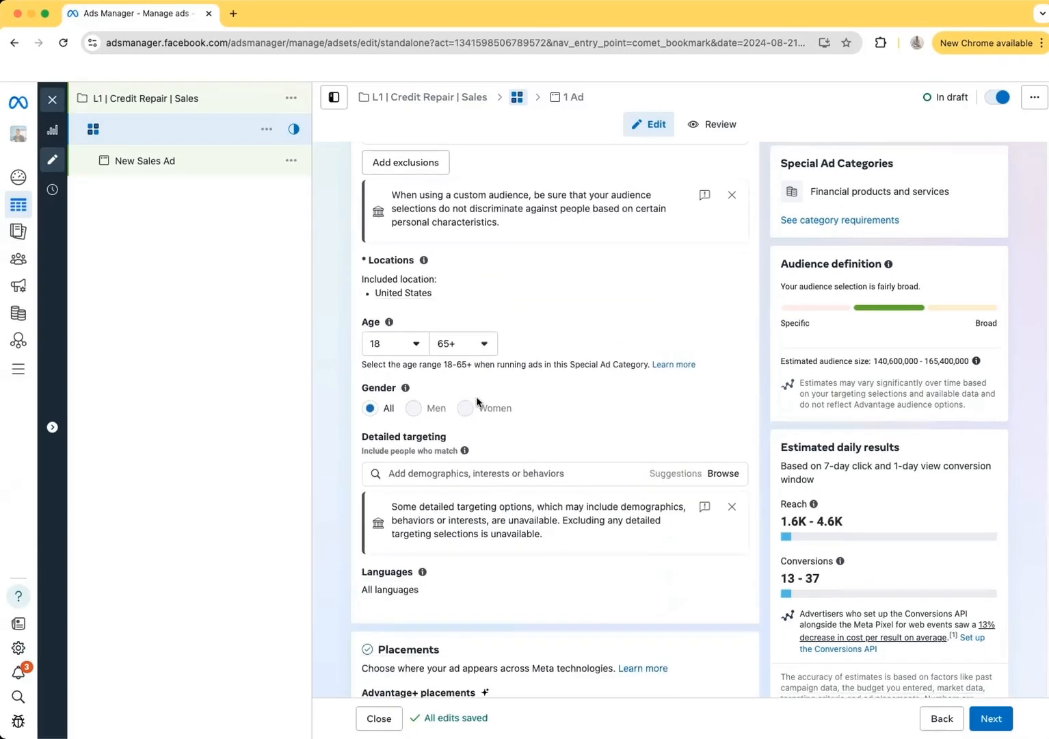
pyautogui.scroll(4, 445, 465)
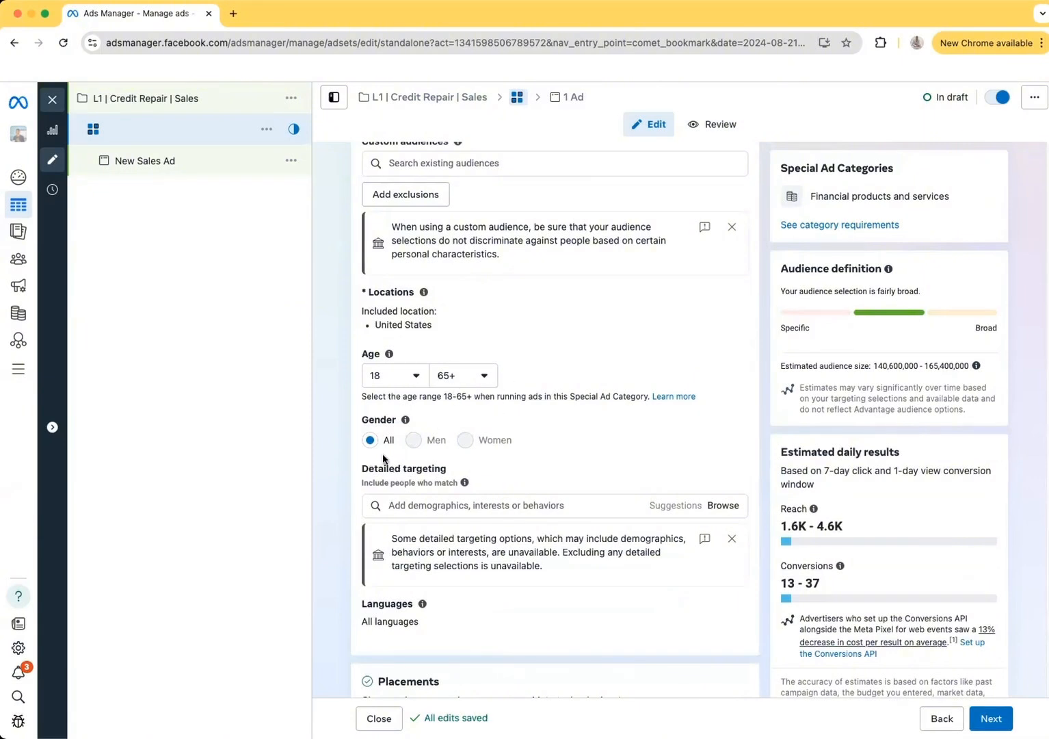
pyautogui.scroll(-1, 446, 450)
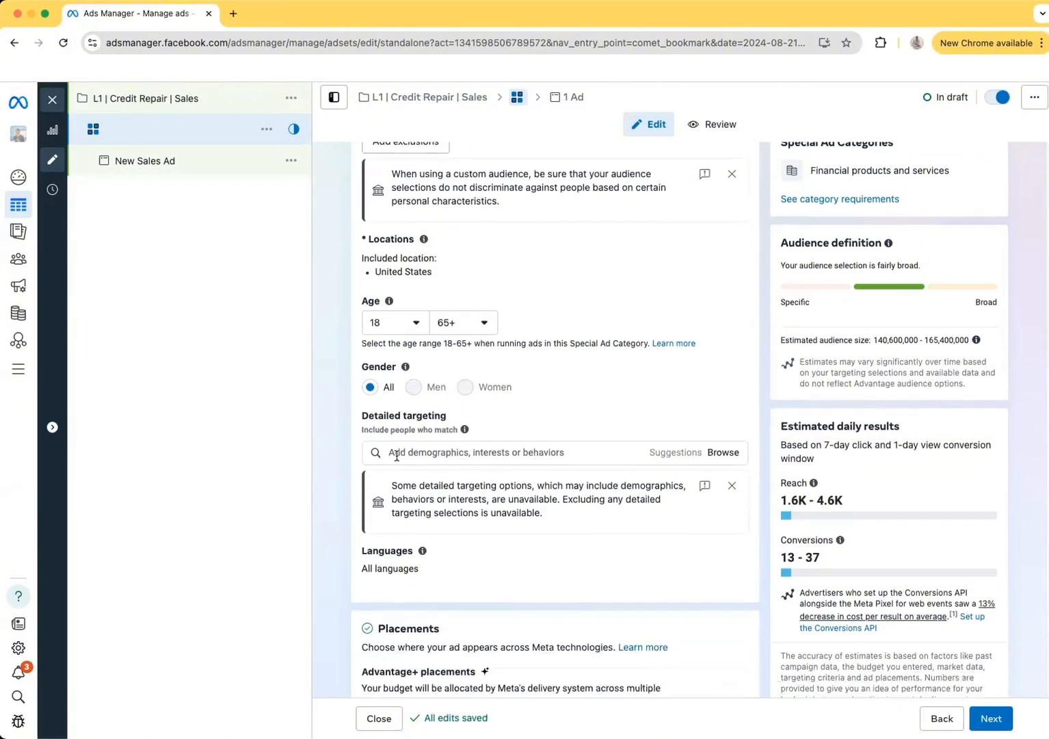
# Search detailed targeting for "credit" and add the Credit cards (credit & lending) interest to the audience.
pyautogui.click(413, 452)
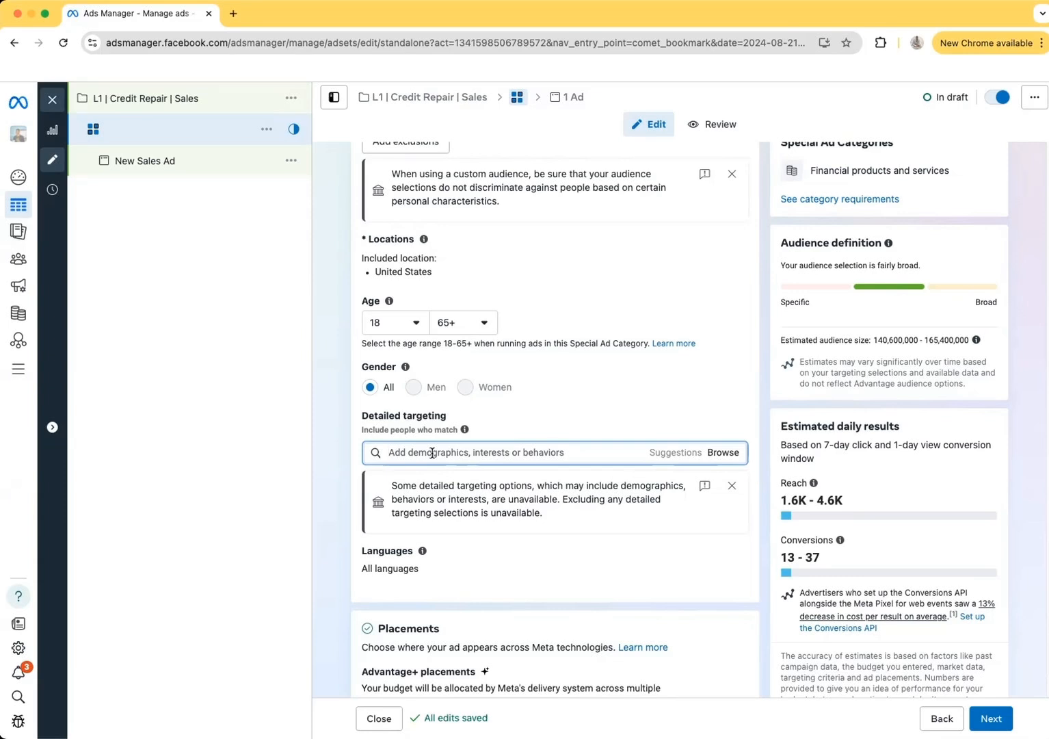
pyautogui.write('credit')
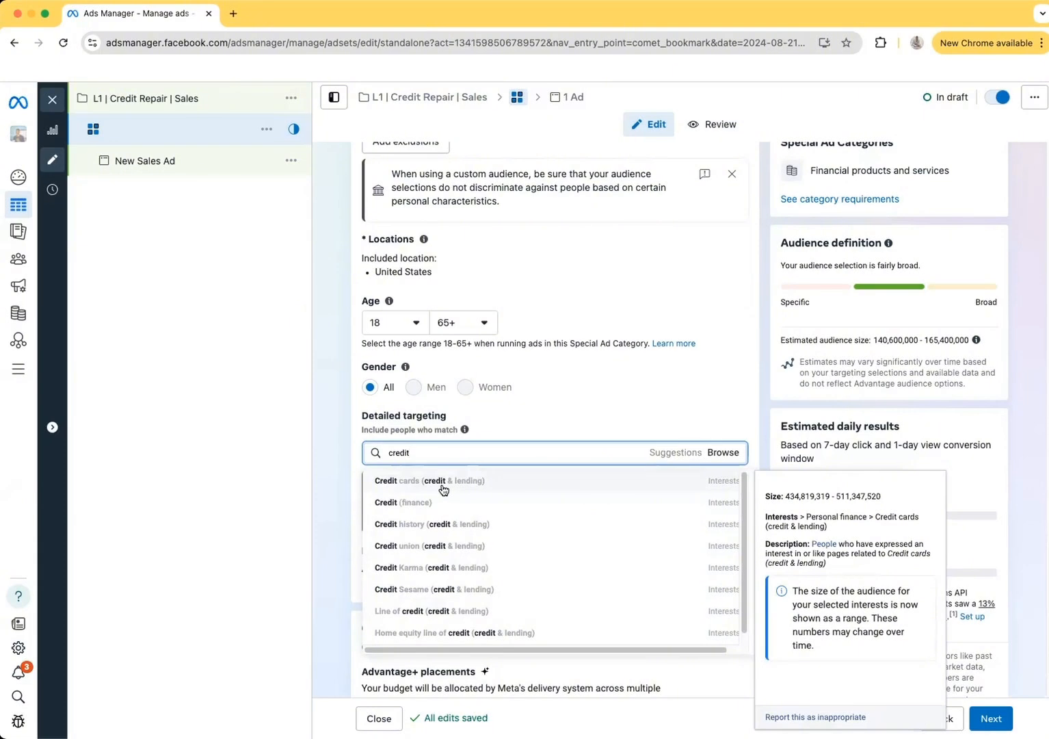
pyautogui.click(444, 487)
pyautogui.scroll(-2, 477, 549)
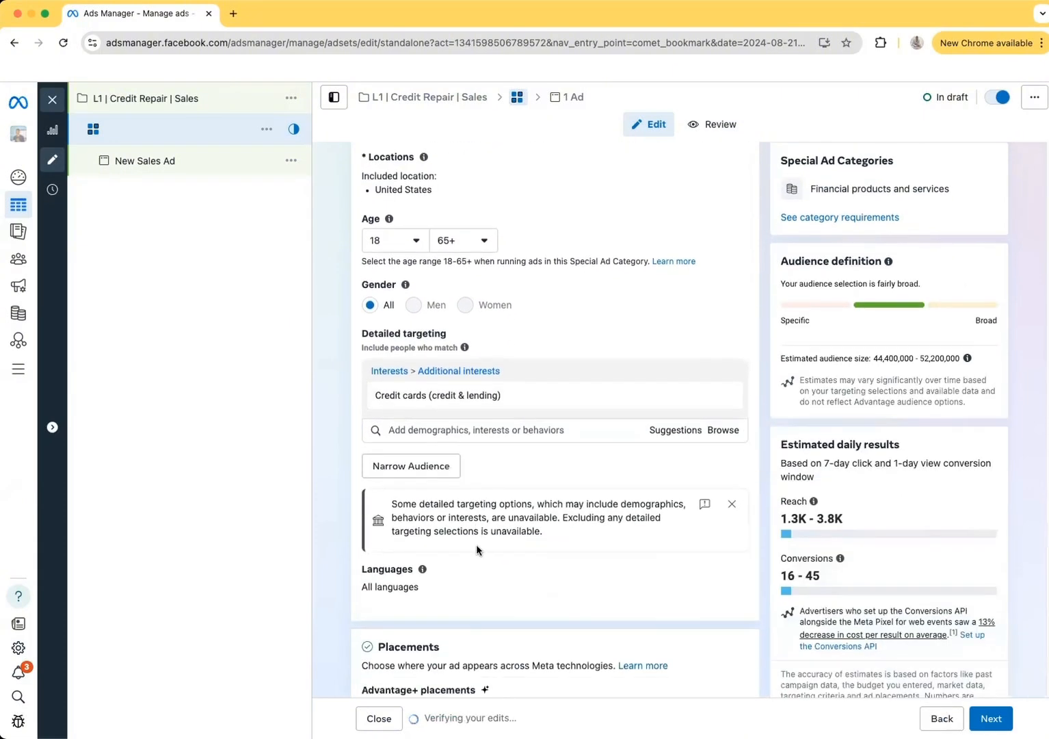
# Name the ad set Credit Cards.
pyautogui.scroll(15, 485, 540)
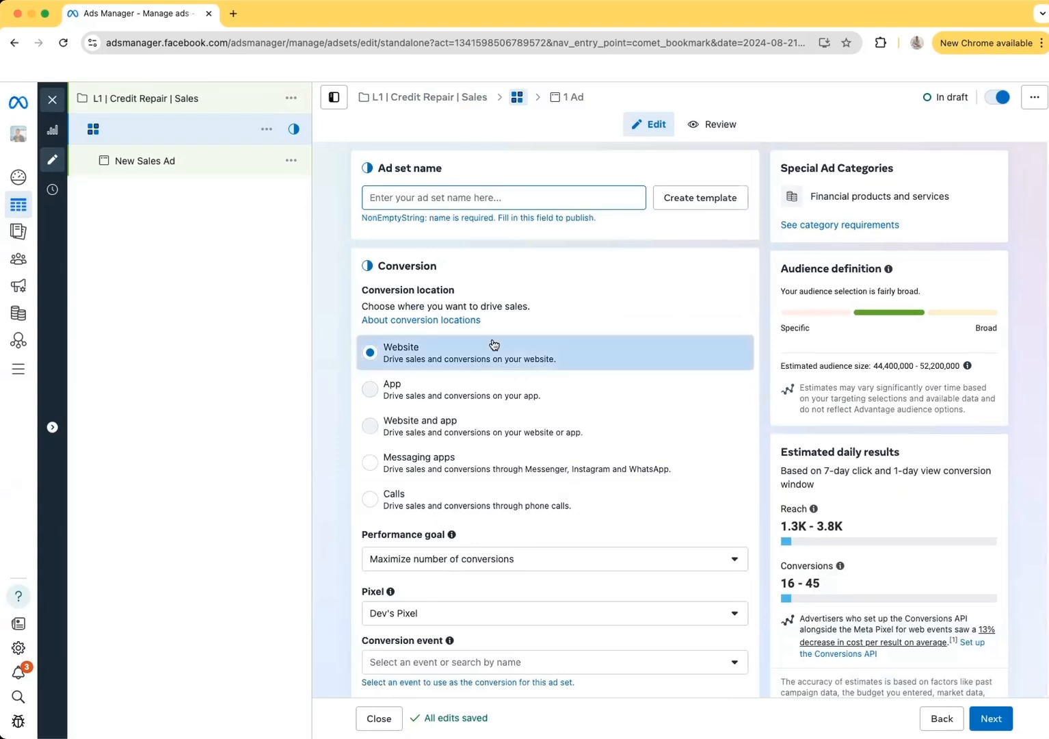
pyautogui.click(401, 197)
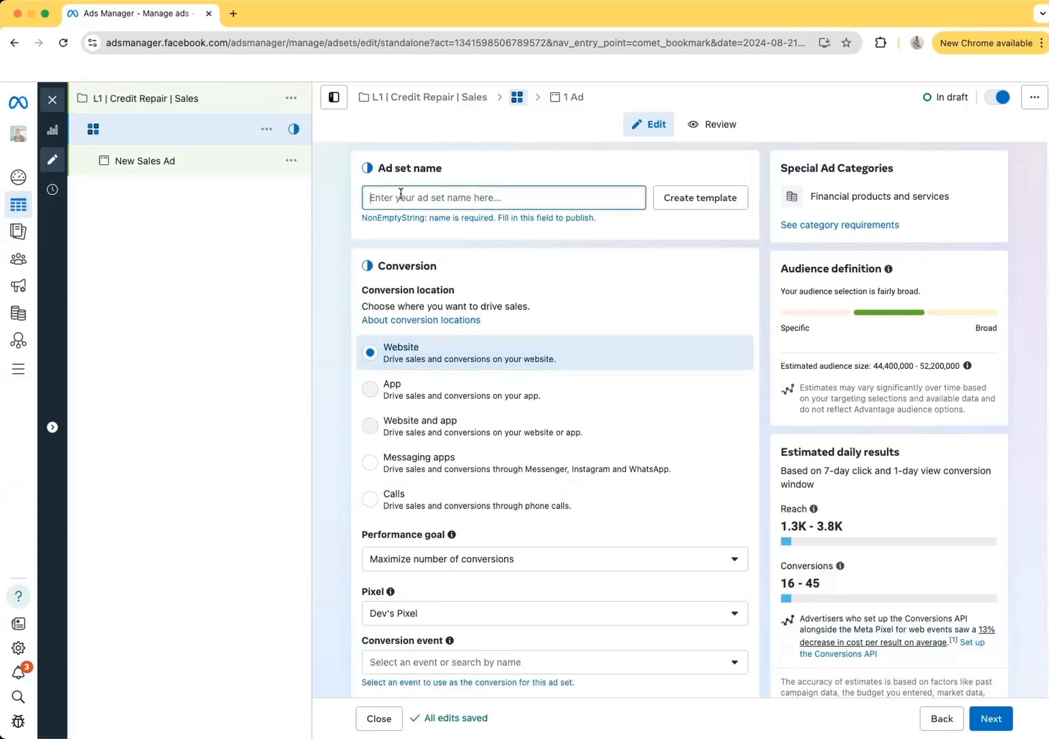
pyautogui.write('Credit Cards')
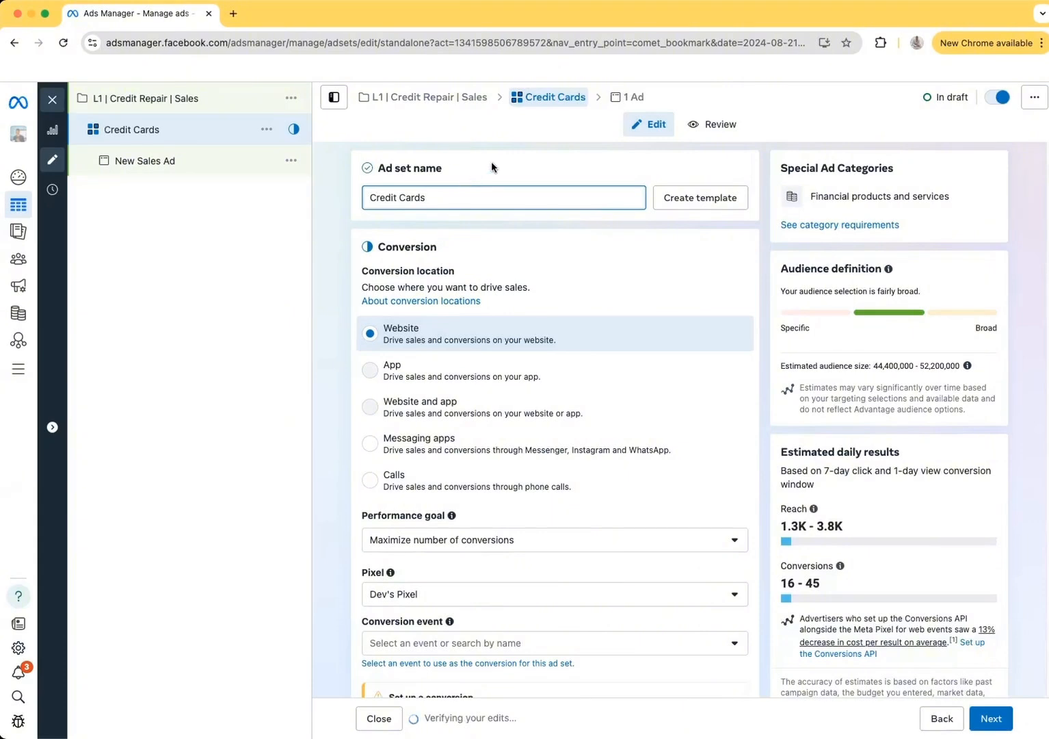
pyautogui.click(500, 155)
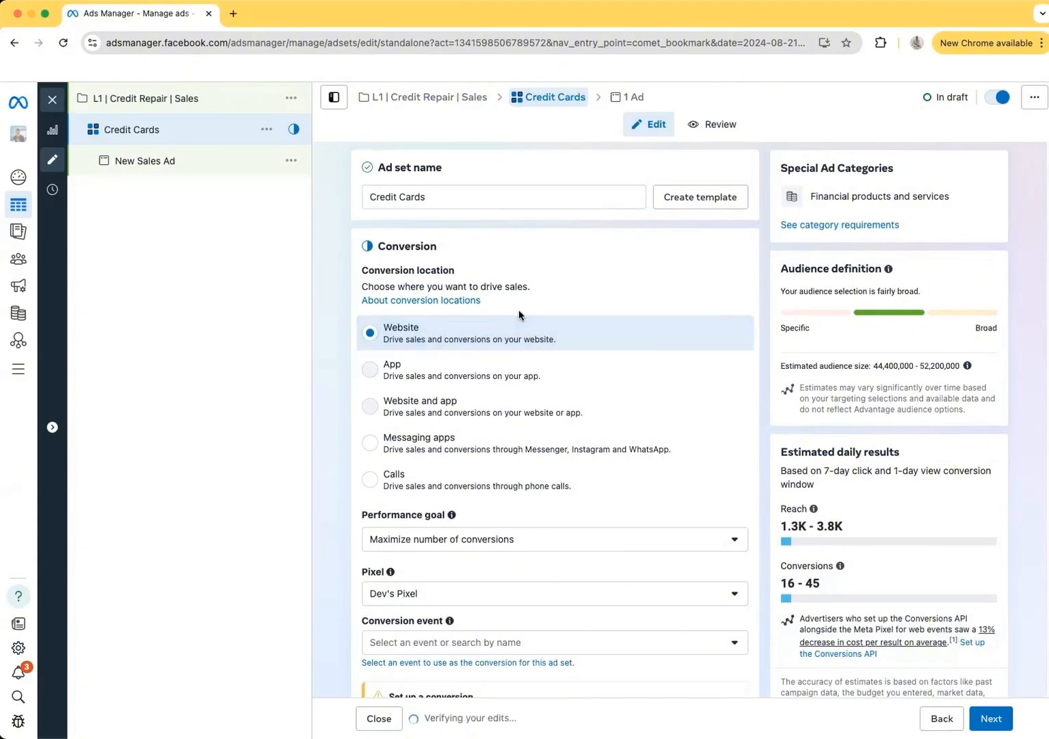
# Review the remaining ad set settings through to the placements and continue to the ad settings.
pyautogui.scroll(-3, 518, 314)
pyautogui.scroll(-3, 519, 313)
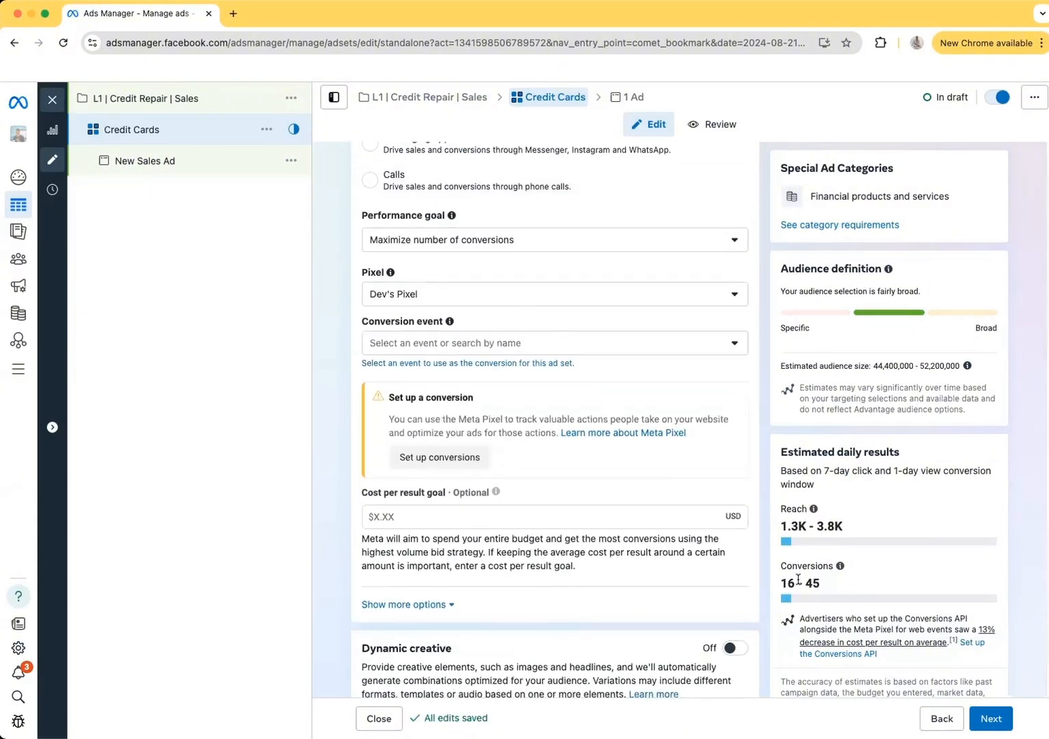
pyautogui.scroll(-20, 633, 447)
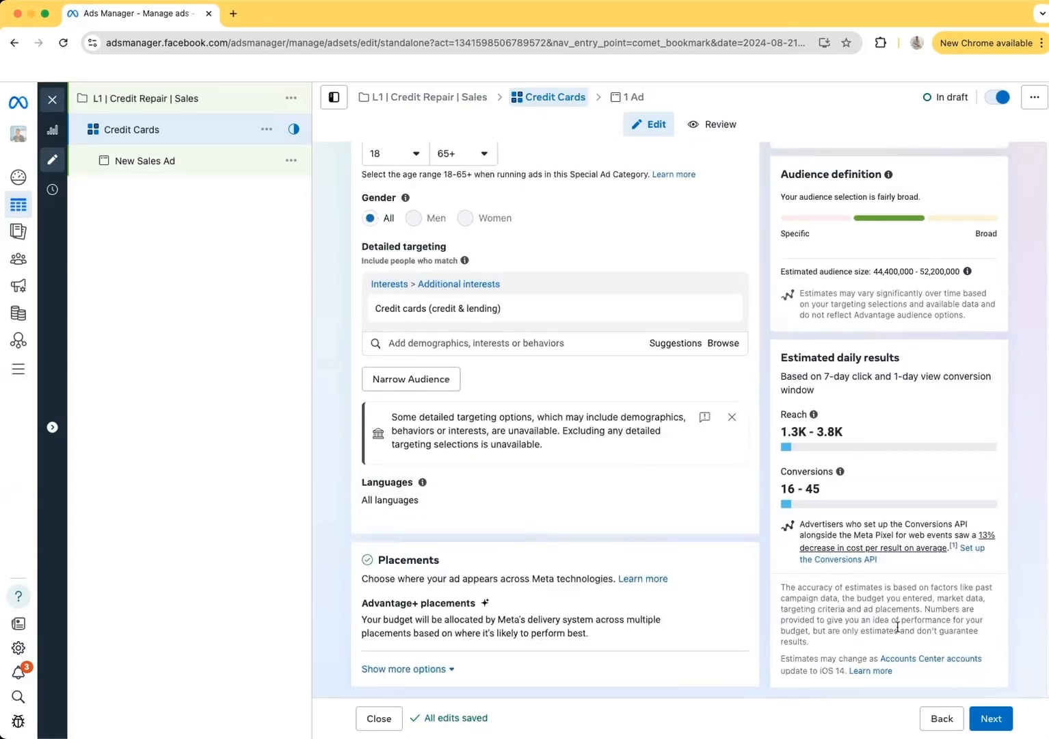
pyautogui.click(983, 724)
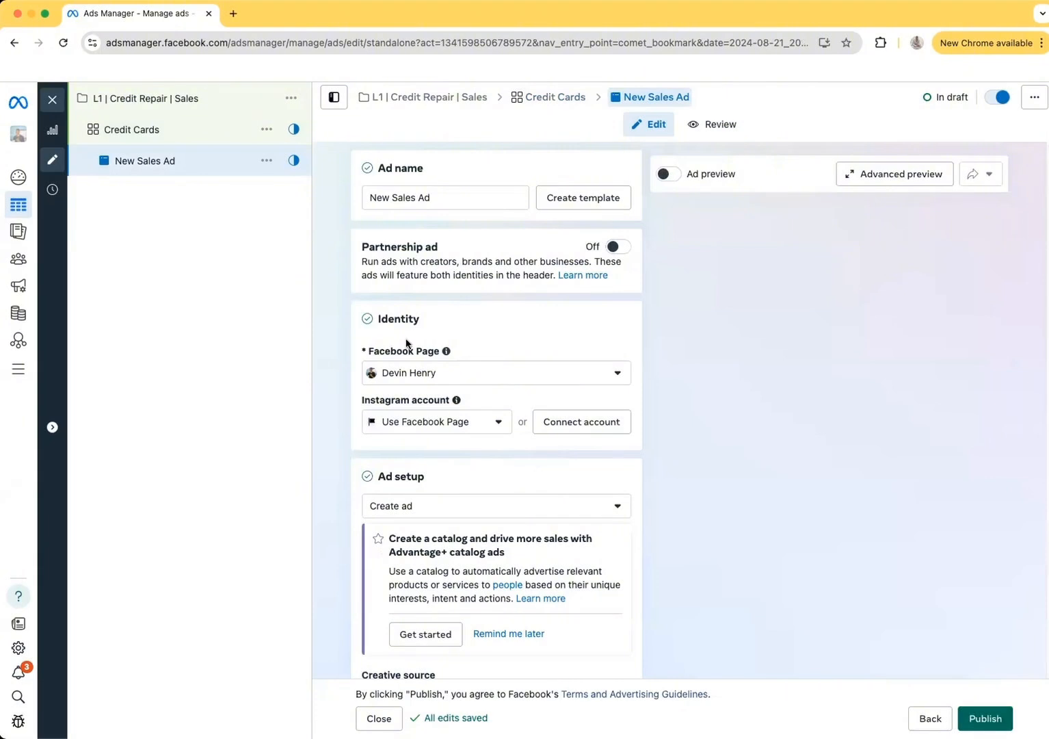
# Replace the ad's default name with Video 1.
pyautogui.click(448, 198)
pyautogui.press('BackSpace')
pyautogui.press('BackSpace')
pyautogui.press('BackSpace')
pyautogui.press('BackSpace')
pyautogui.press('BackSpace')
pyautogui.press('BackSpace')
pyautogui.press('BackSpace')
pyautogui.press('BackSpace')
pyautogui.press('BackSpace')
pyautogui.press('BackSpace')
pyautogui.press('BackSpace')
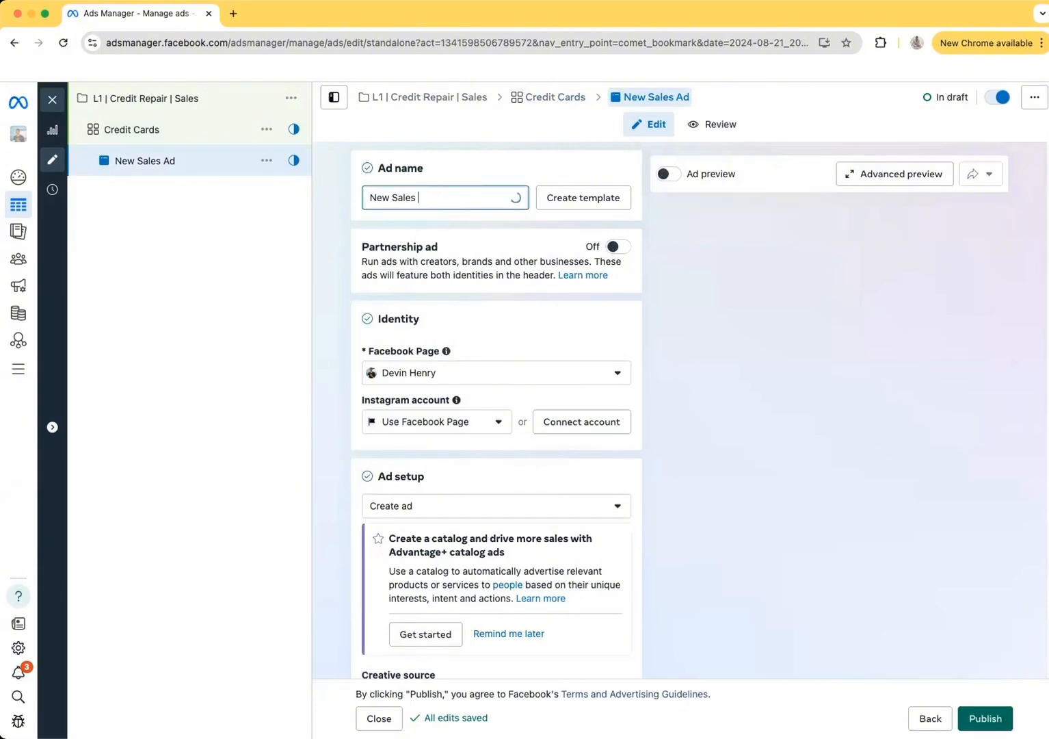
pyautogui.press('BackSpace')
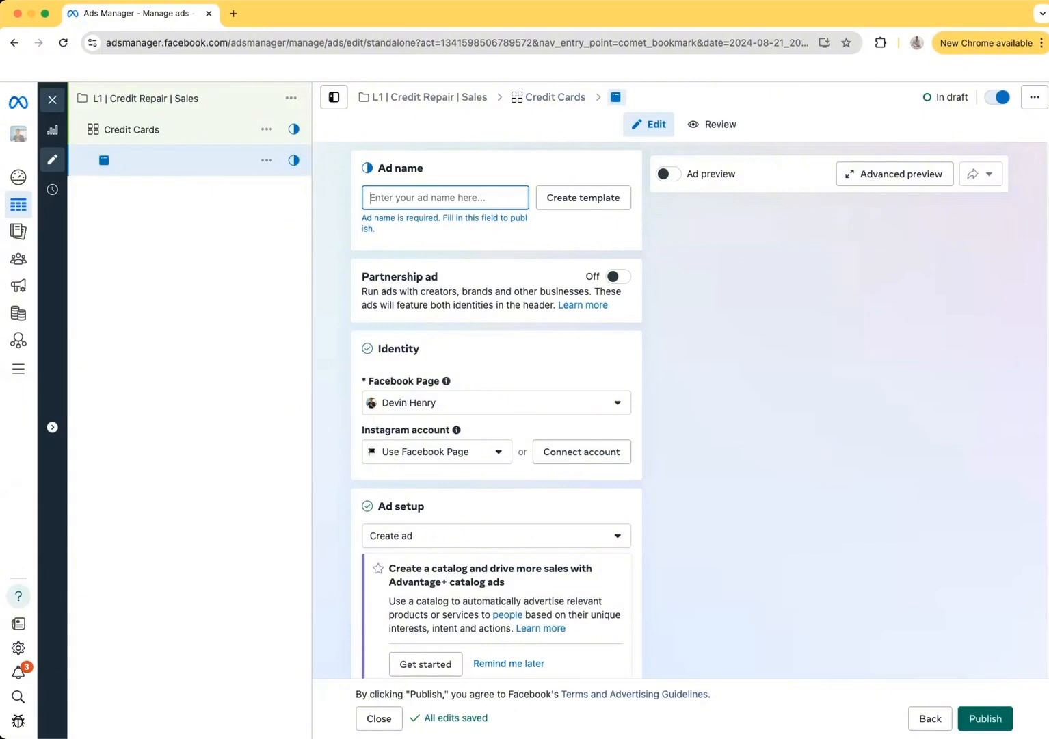
pyautogui.write('Video 1')
pyautogui.click(467, 164)
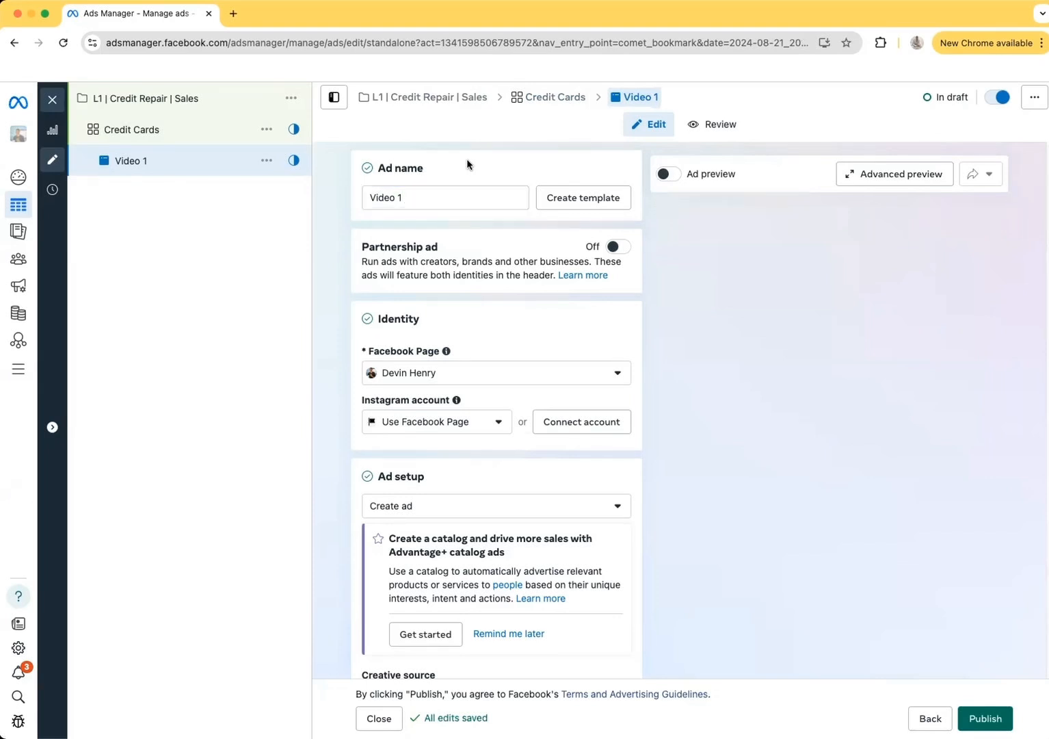
# Examine the ad's partnership, identity, creative source, format, ad sources and ad creative settings.
pyautogui.scroll(-1, 493, 285)
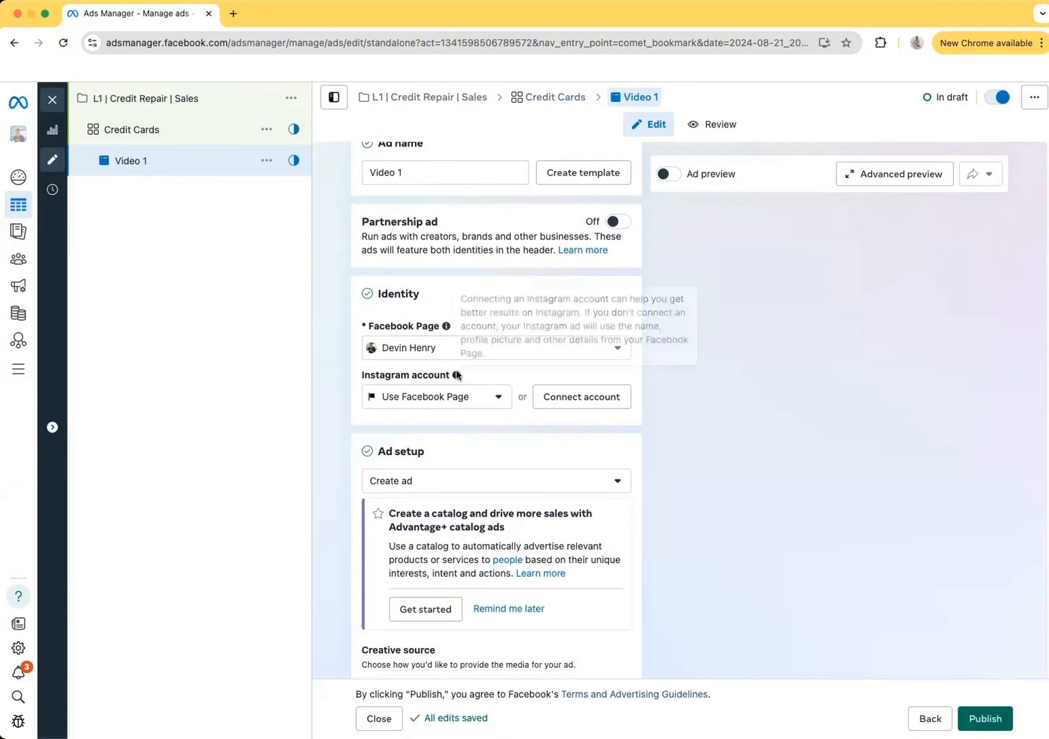
pyautogui.scroll(-3, 457, 371)
pyautogui.scroll(4, 455, 370)
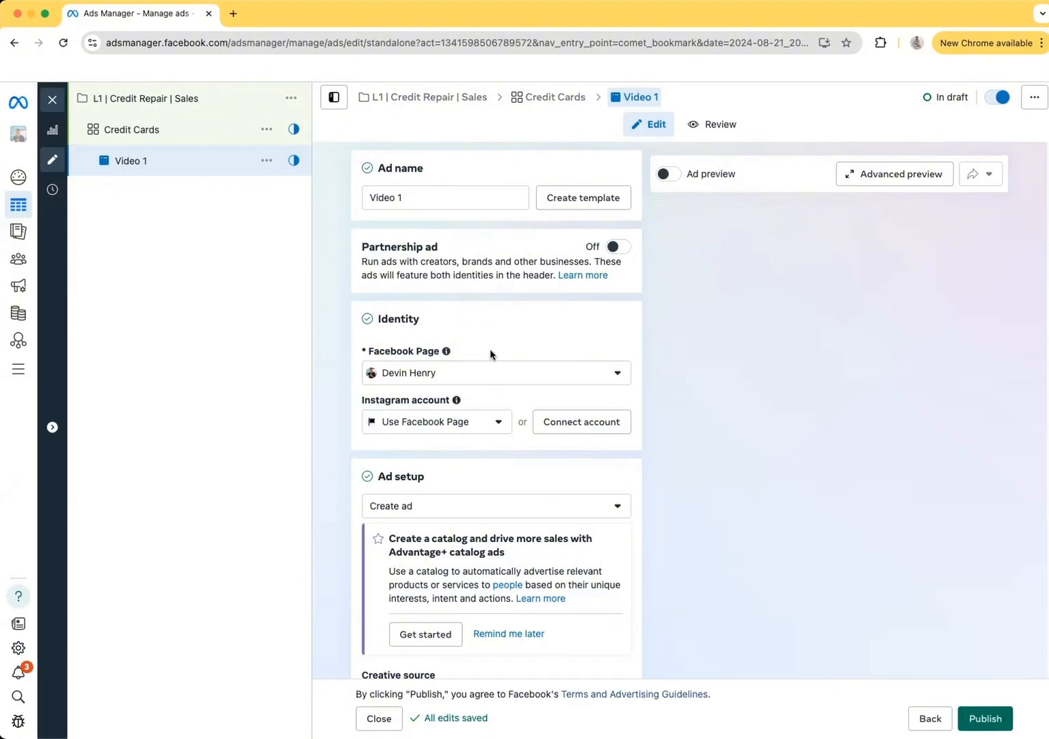
pyautogui.scroll(-1, 470, 240)
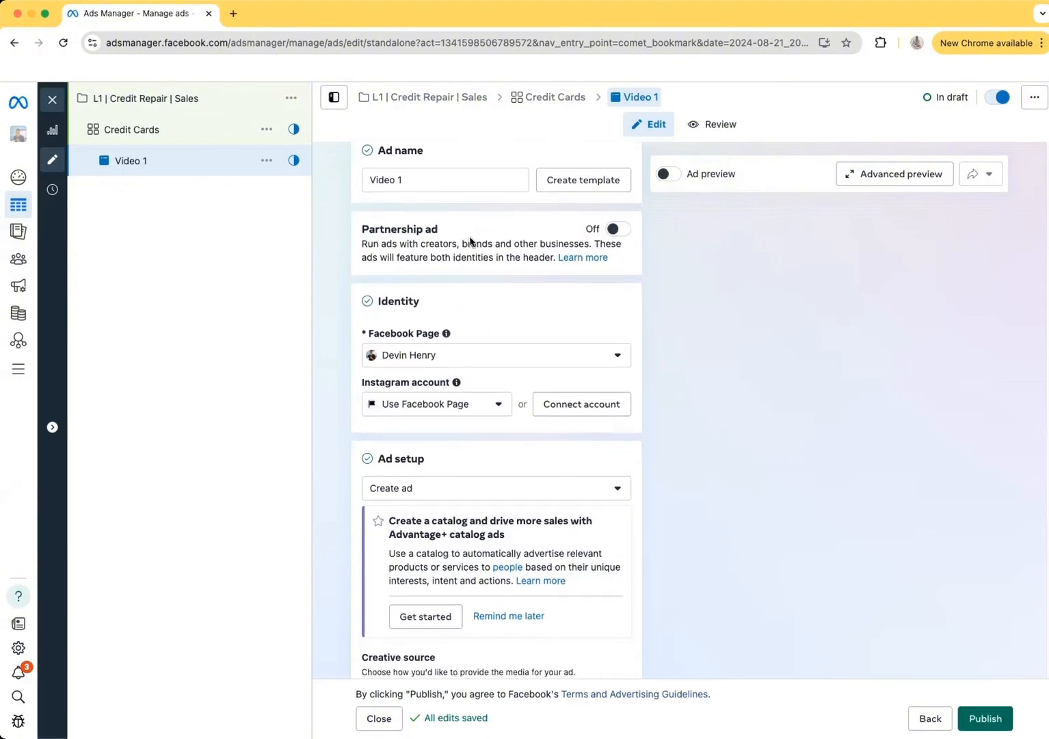
pyautogui.scroll(-5, 470, 239)
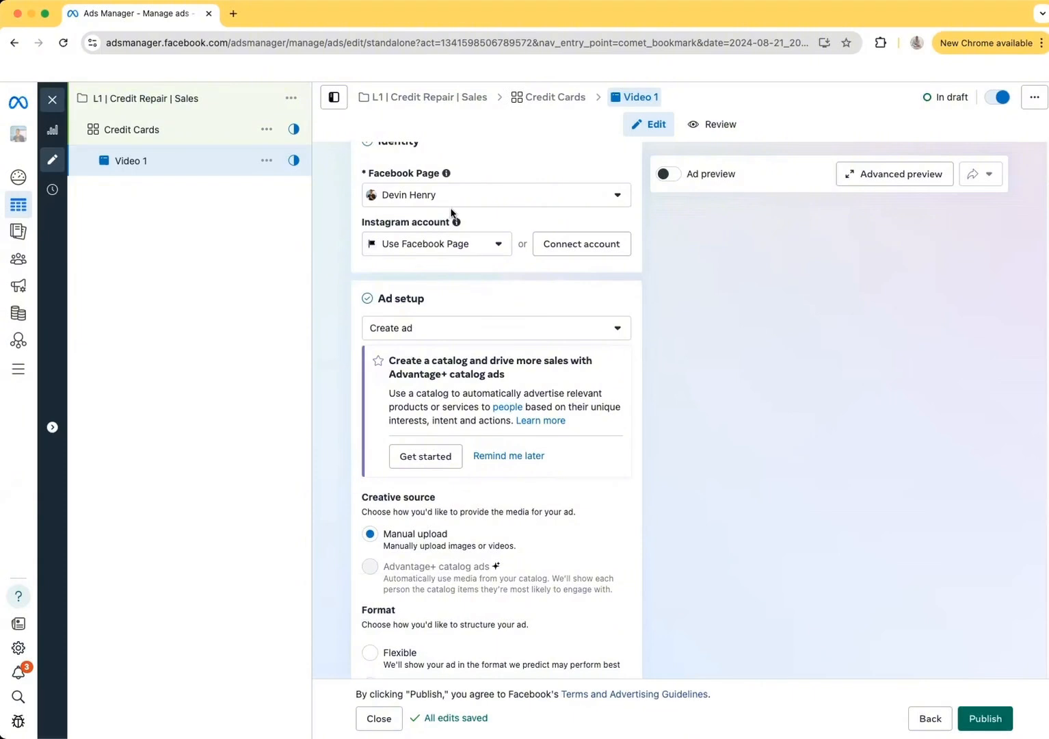
pyautogui.scroll(5, 451, 226)
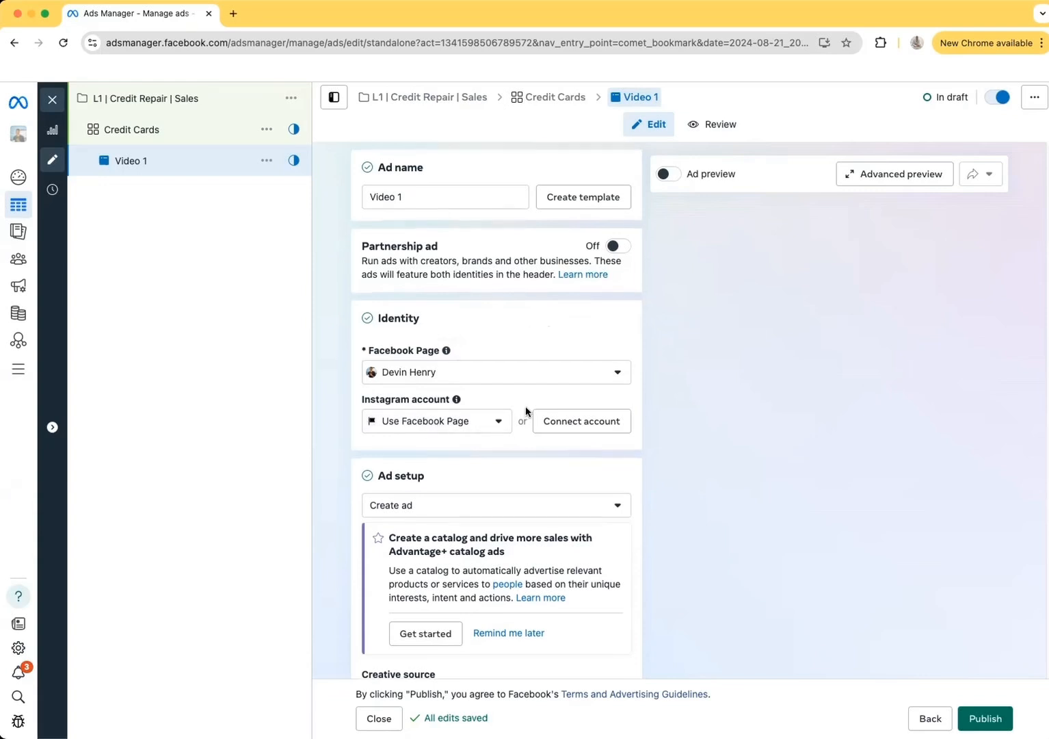
pyautogui.scroll(-2, 526, 407)
pyautogui.scroll(-2, 526, 410)
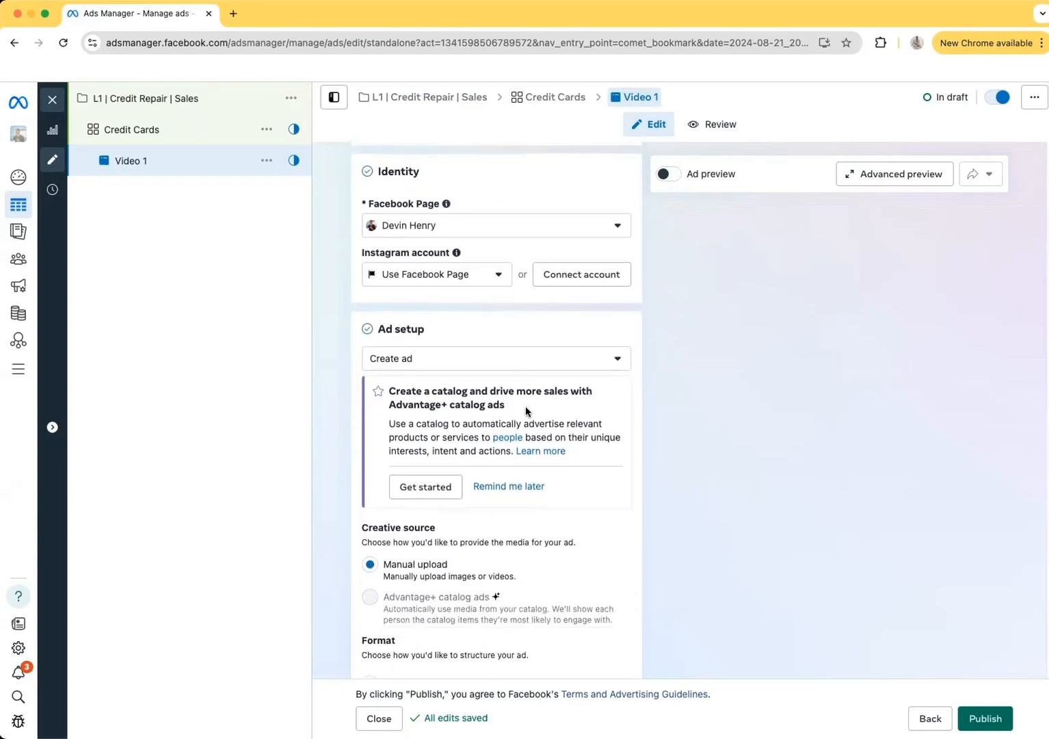
pyautogui.scroll(-6, 525, 407)
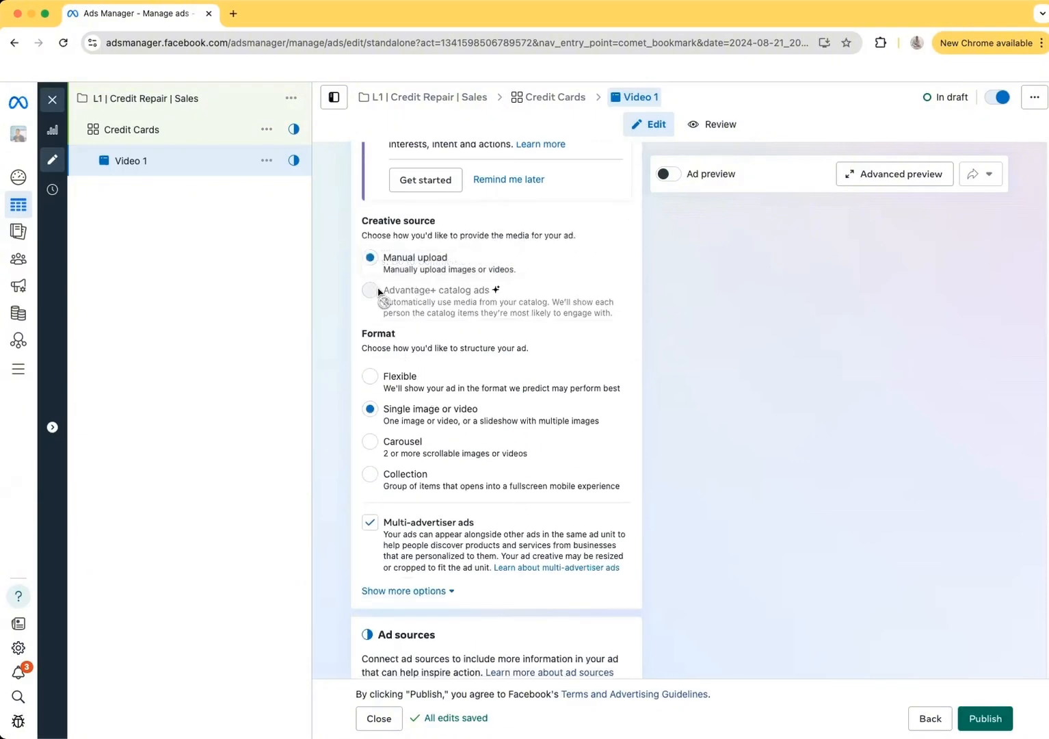
pyautogui.scroll(-2, 579, 405)
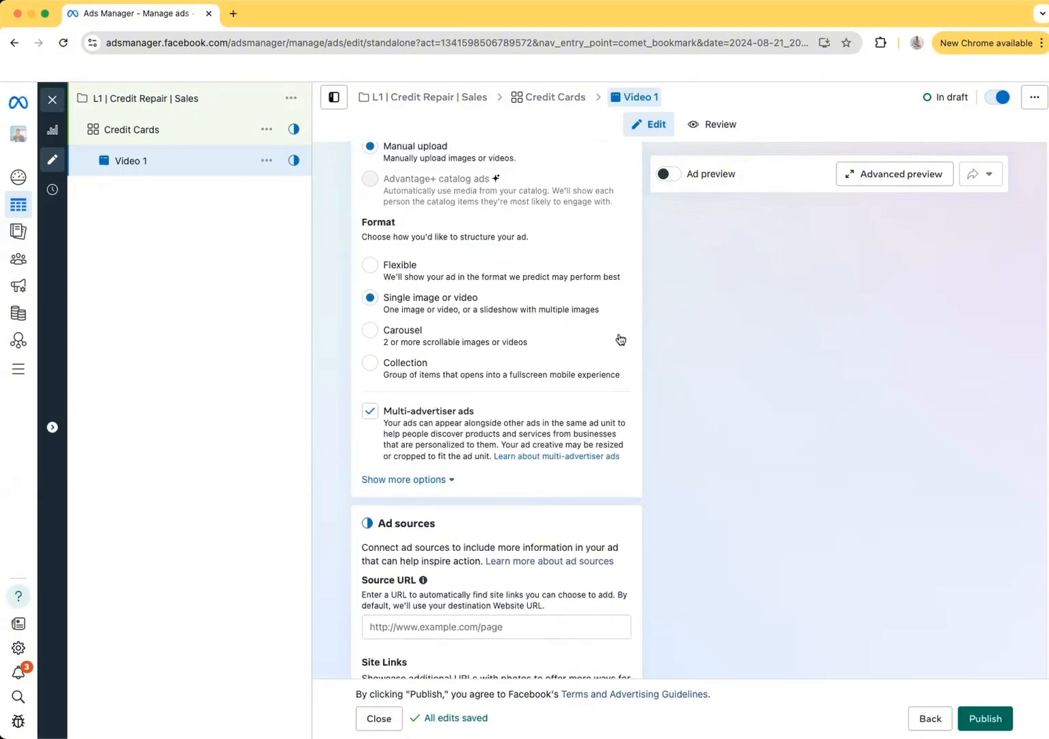
pyautogui.scroll(-6, 505, 357)
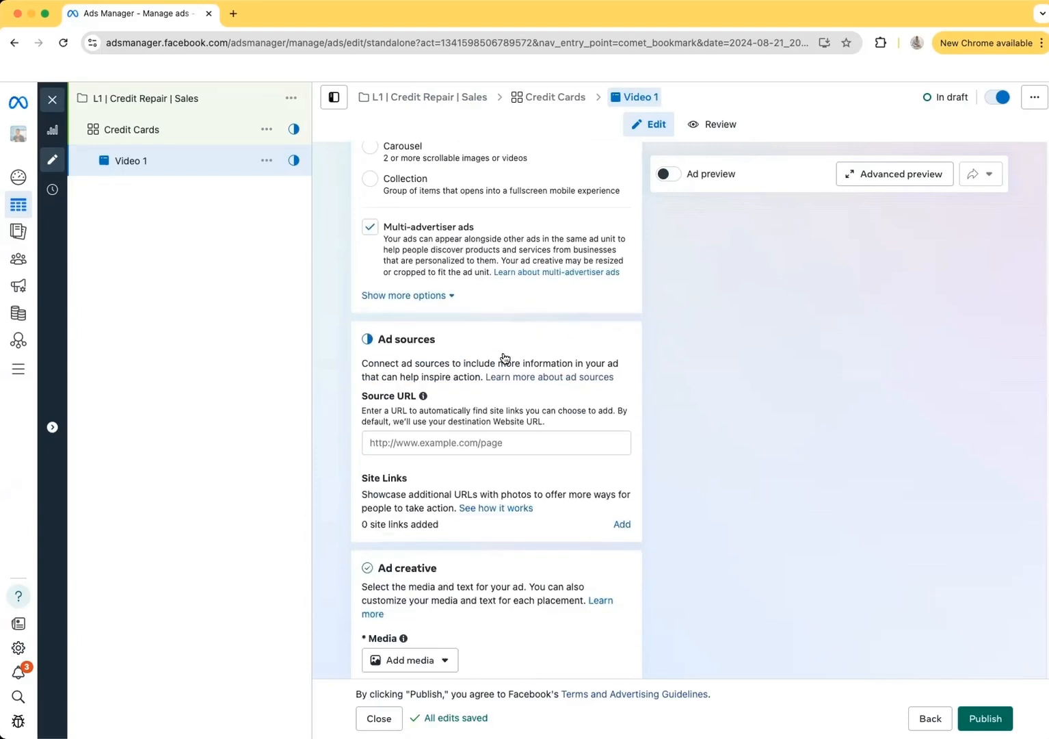
pyautogui.scroll(-5, 504, 356)
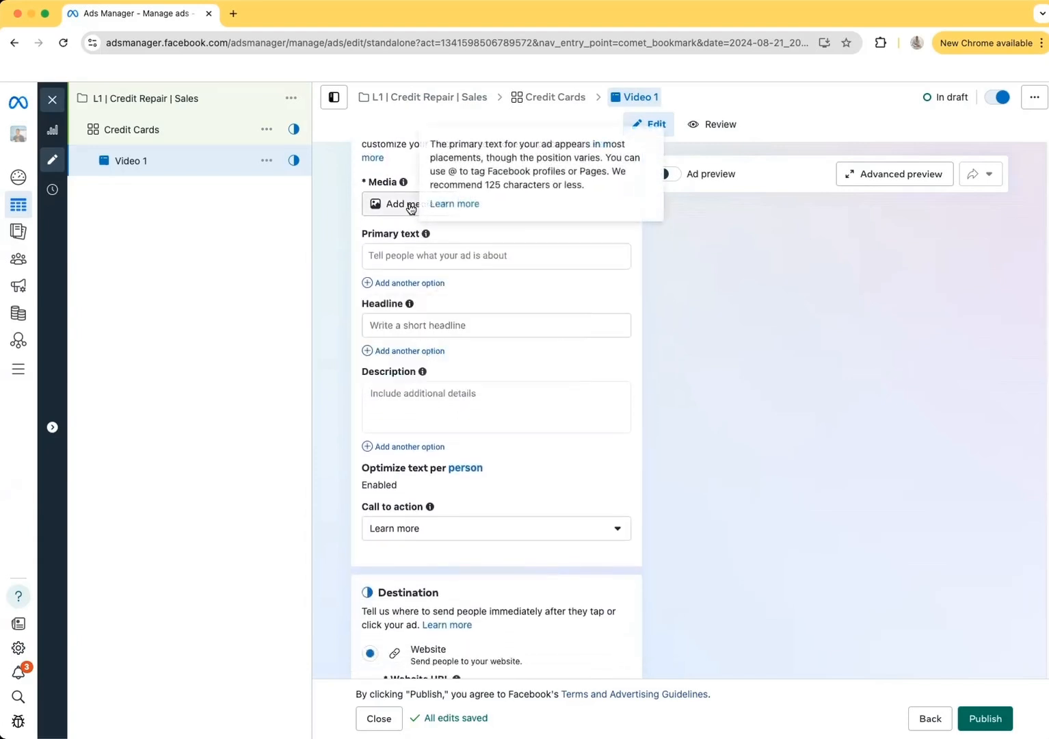
# Examine the Video 1 ad's media choices, text fields, call to action, destination, browser add-ons and remaining optional settings.
pyautogui.click(407, 205)
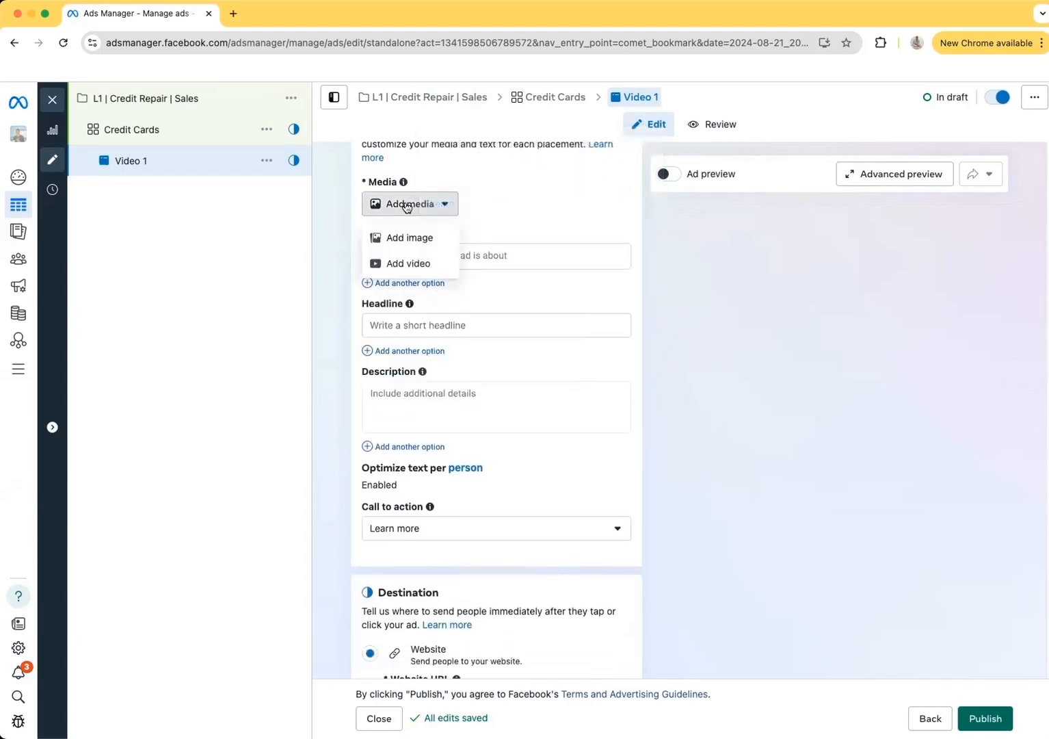
pyautogui.click(558, 208)
pyautogui.click(432, 262)
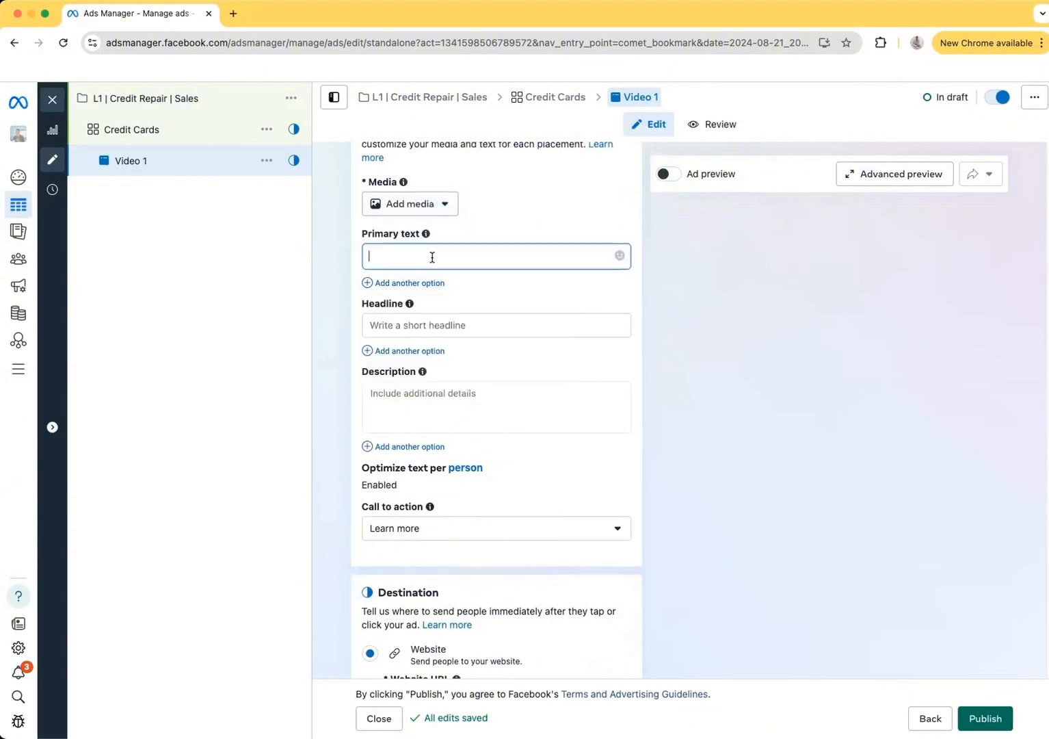
pyautogui.click(393, 328)
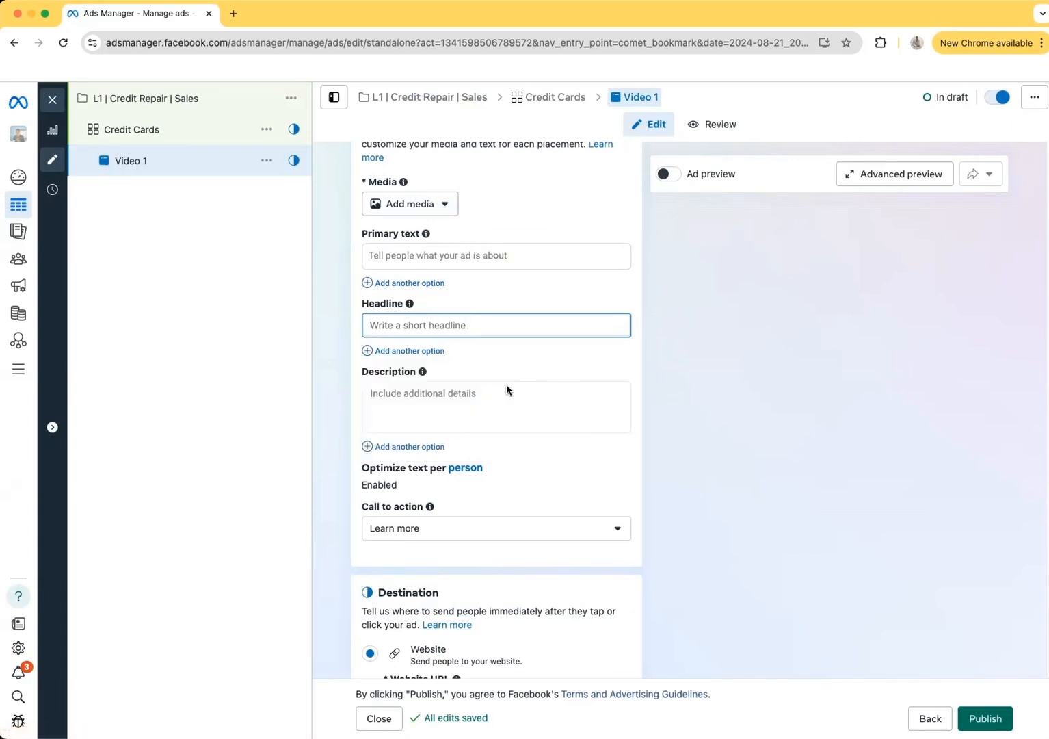
pyautogui.scroll(1, 507, 381)
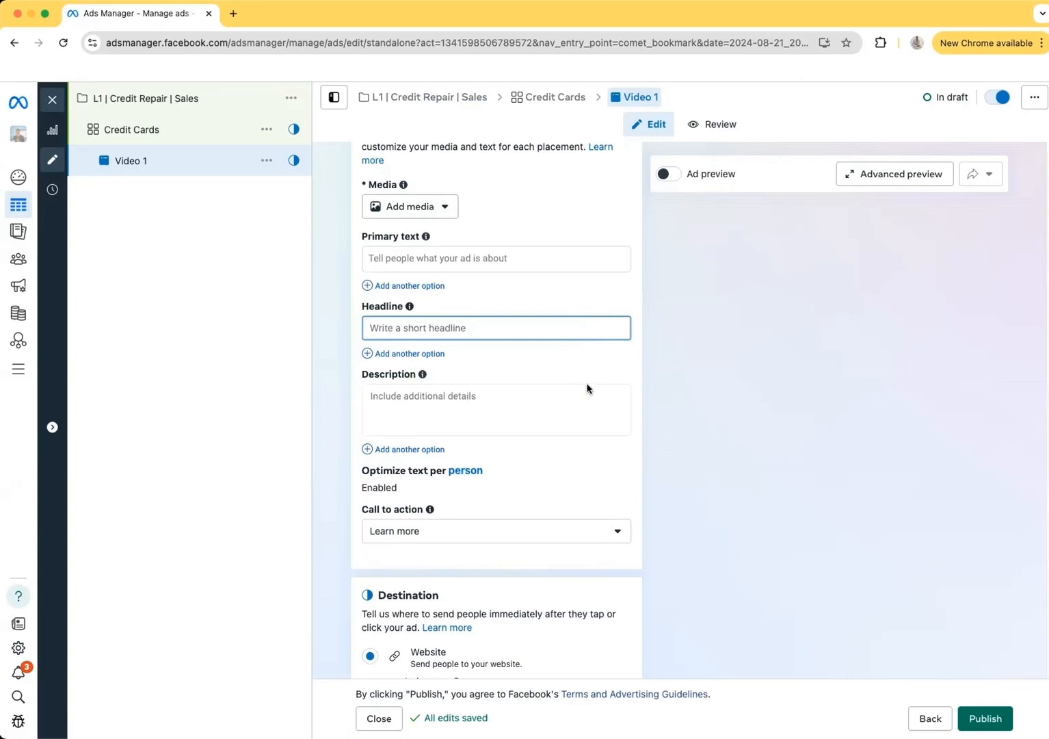
pyautogui.scroll(1, 533, 327)
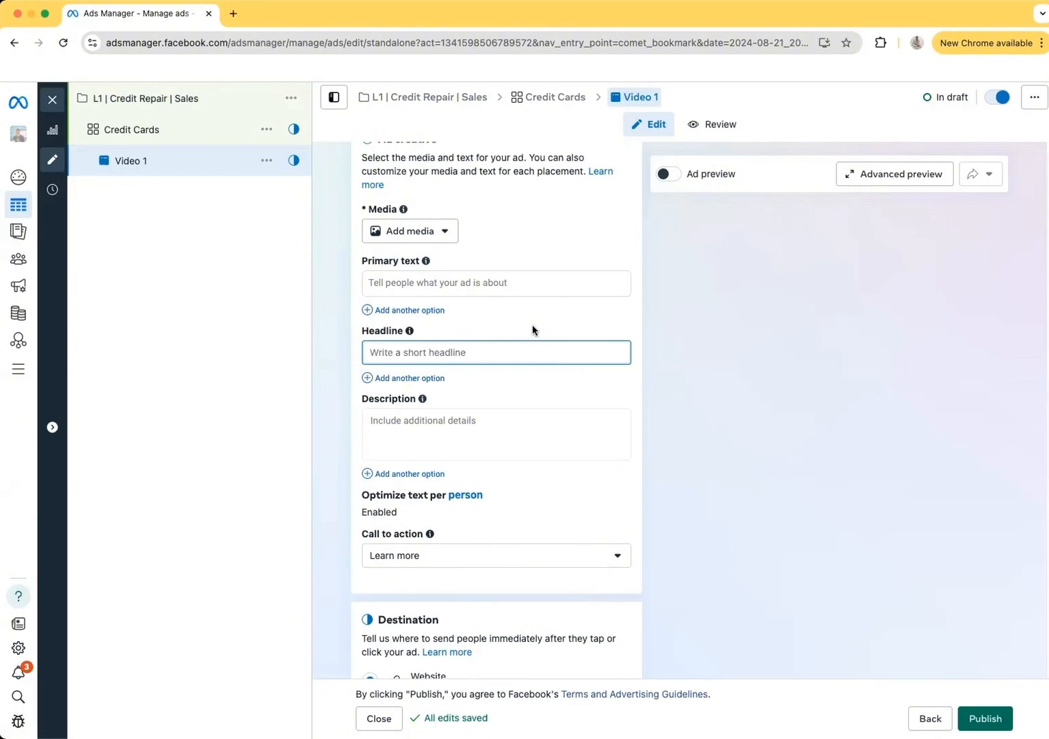
pyautogui.scroll(-7, 532, 325)
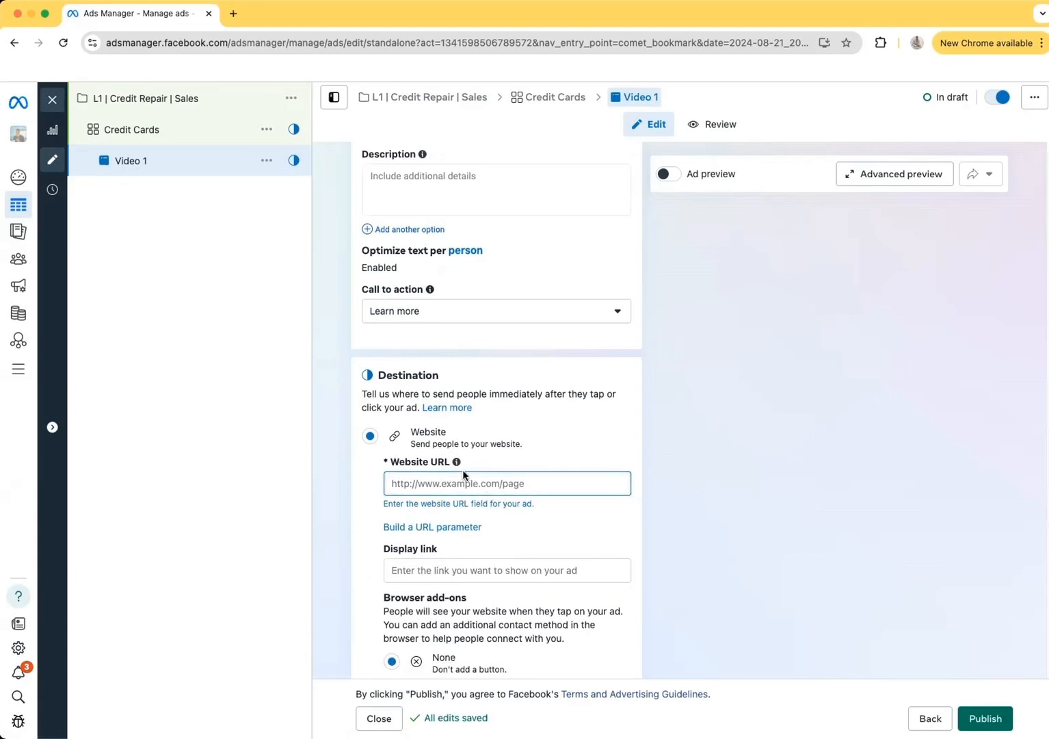
pyautogui.scroll(-1, 425, 485)
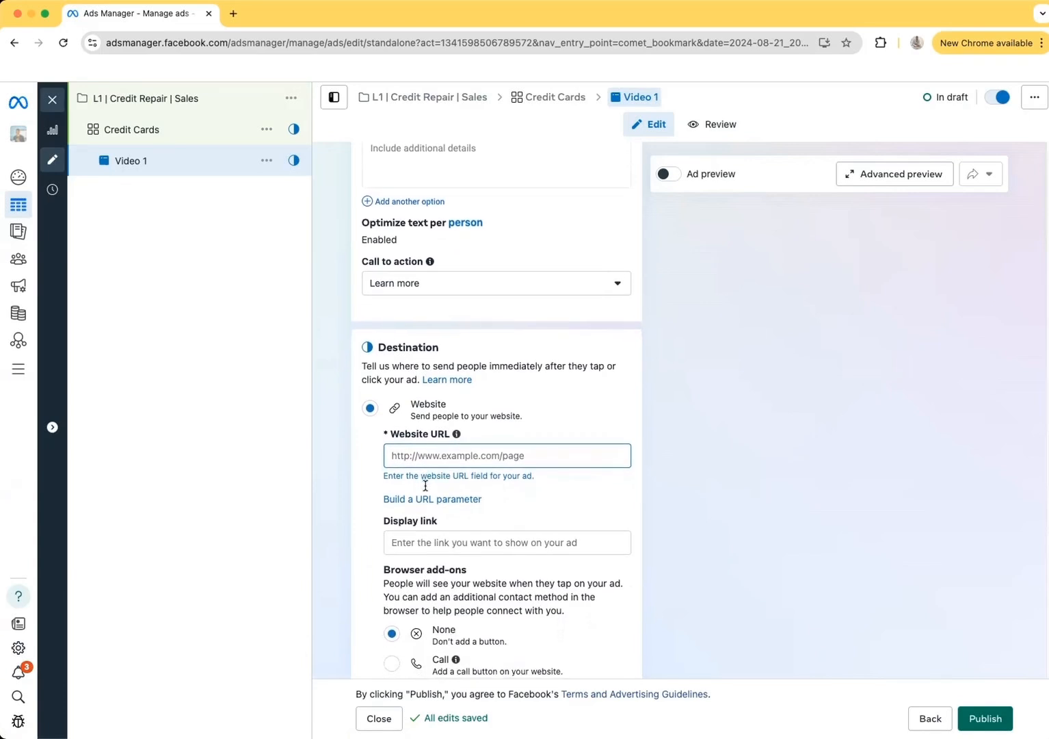
pyautogui.scroll(-4, 426, 488)
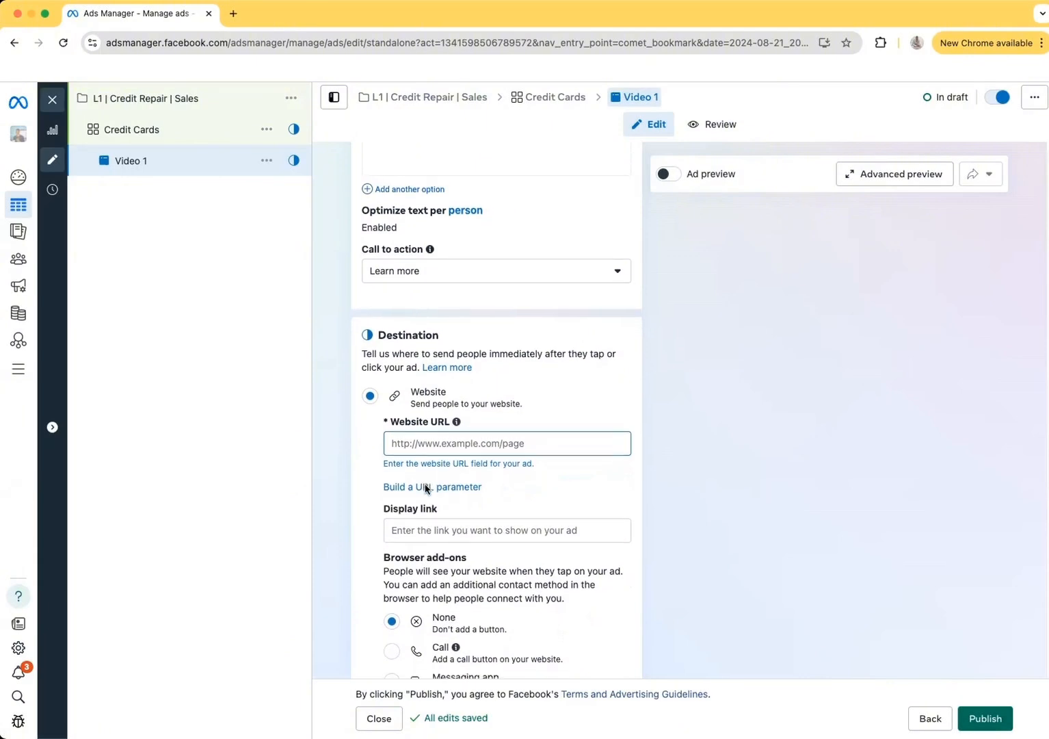
pyautogui.scroll(15, 472, 408)
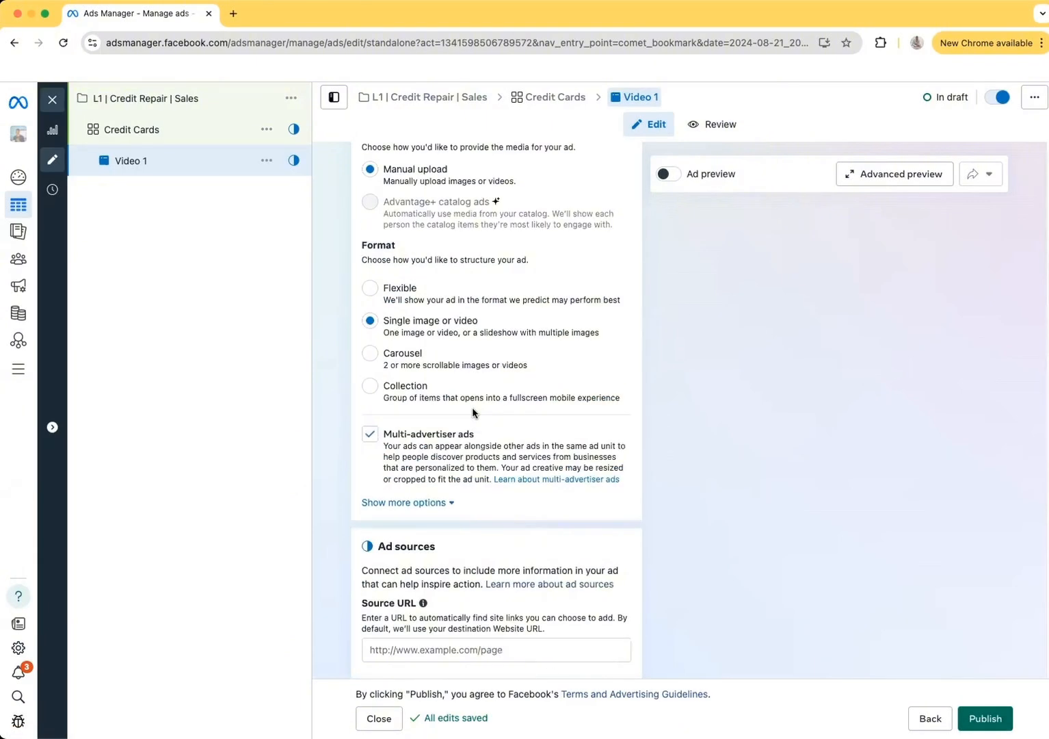
pyautogui.scroll(1, 472, 406)
pyautogui.scroll(-15, 474, 414)
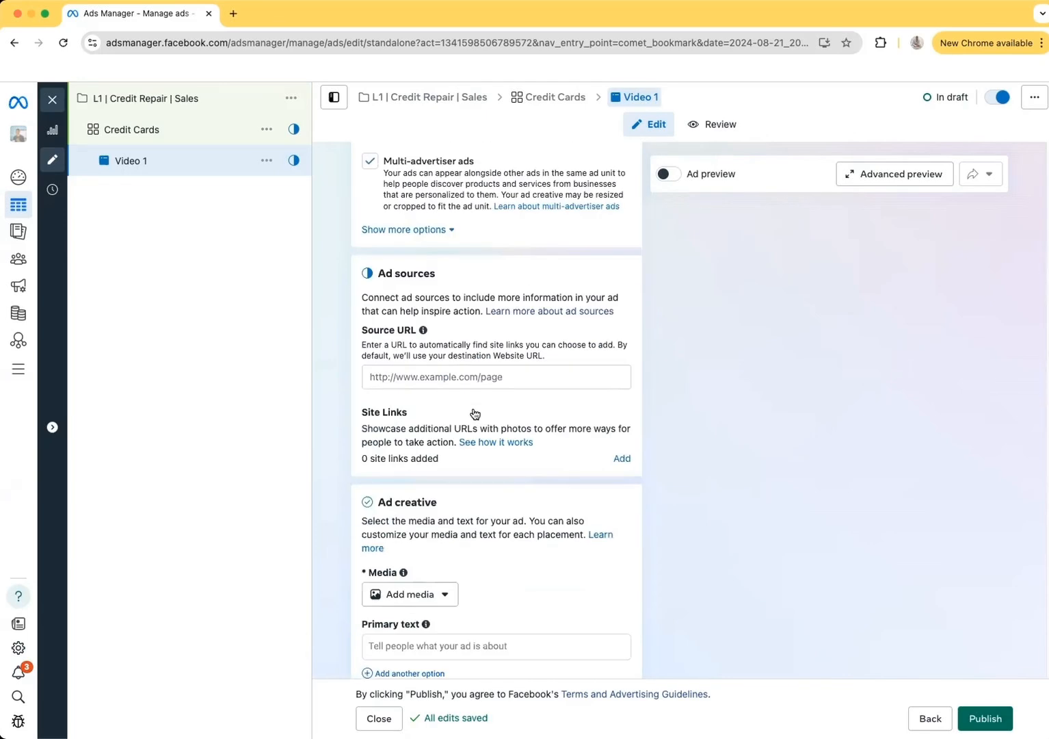
pyautogui.scroll(-8, 472, 412)
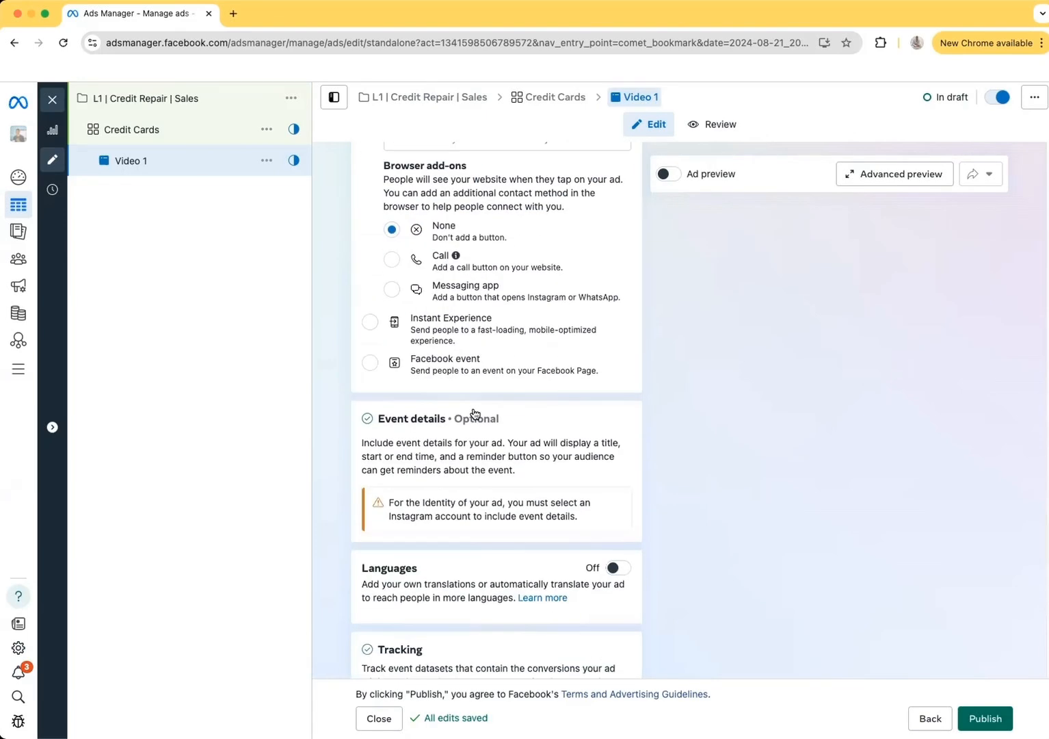
pyautogui.scroll(20, 479, 411)
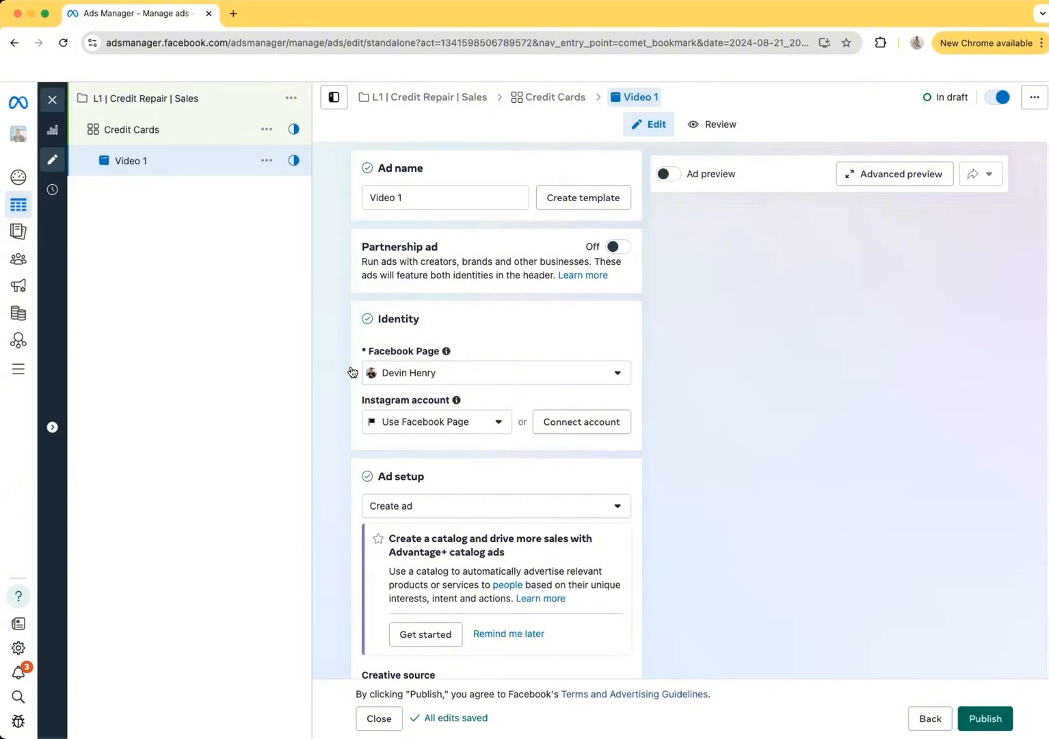
# Make a quick duplicate of the Credit Cards ad set within the same campaign.
pyautogui.click(140, 136)
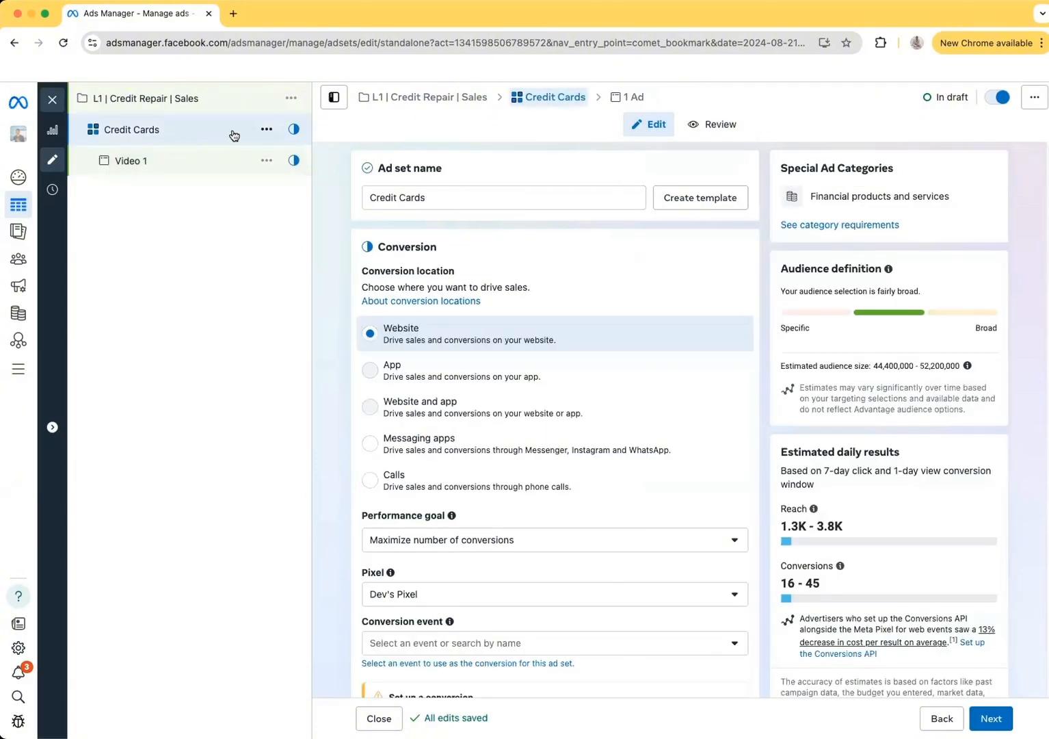
pyautogui.click(269, 131)
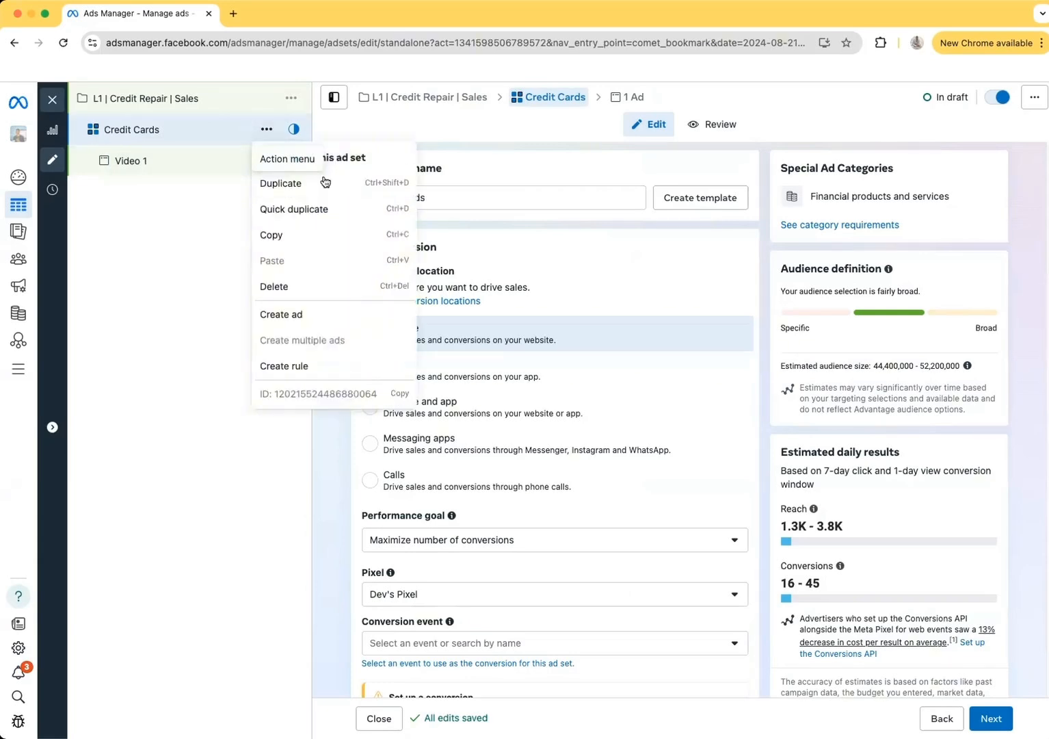
pyautogui.click(315, 212)
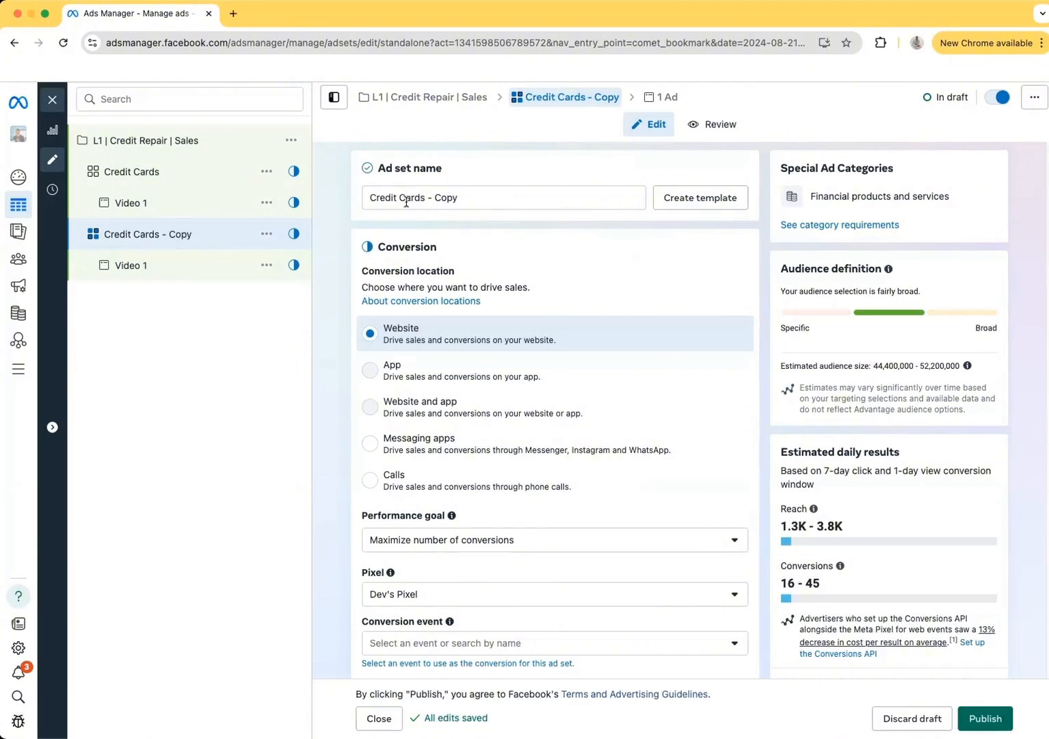
# Clear the entire name of the duplicated Credit Cards ad set.
pyautogui.click(484, 198)
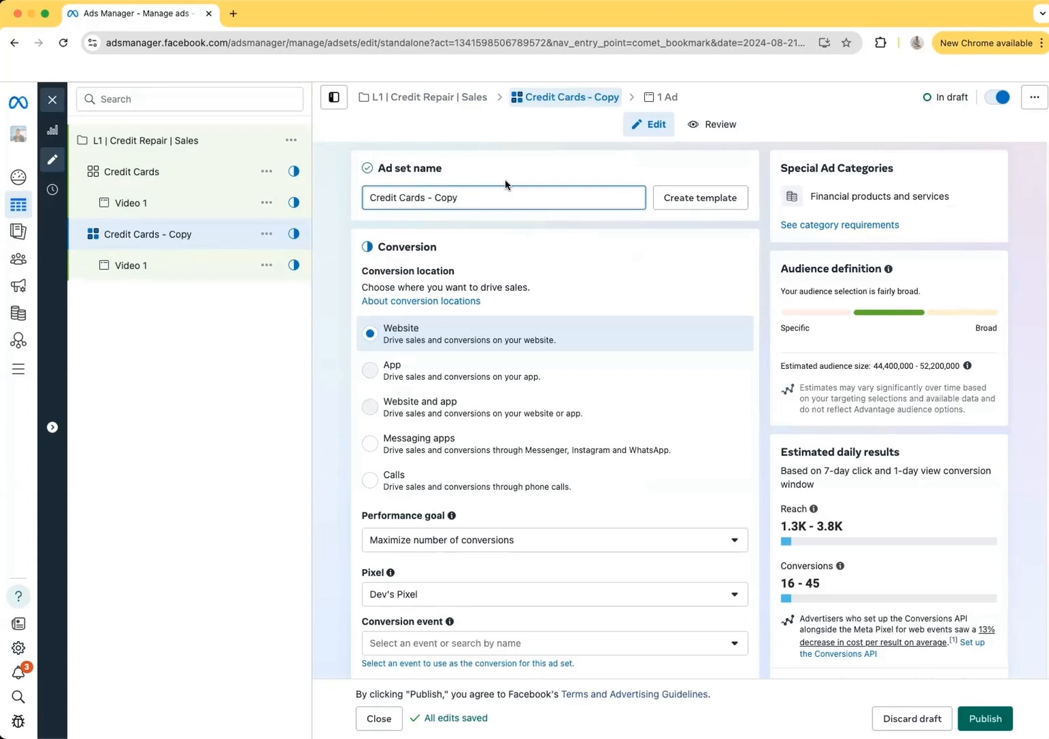
pyautogui.press('BackSpace')
pyautogui.press('BackSpace')
pyautogui.press('BackSpace')
pyautogui.press('BackSpace')
pyautogui.press('BackSpace')
pyautogui.press('BackSpace')
pyautogui.press('BackSpace')
pyautogui.press('BackSpace')
pyautogui.press('BackSpace')
pyautogui.press('BackSpace')
pyautogui.press('BackSpace')
pyautogui.press('BackSpace')
pyautogui.press('BackSpace')
pyautogui.press('BackSpace')
pyautogui.press('BackSpace')
pyautogui.press('BackSpace')
pyautogui.press('BackSpace')
pyautogui.press('BackSpace')
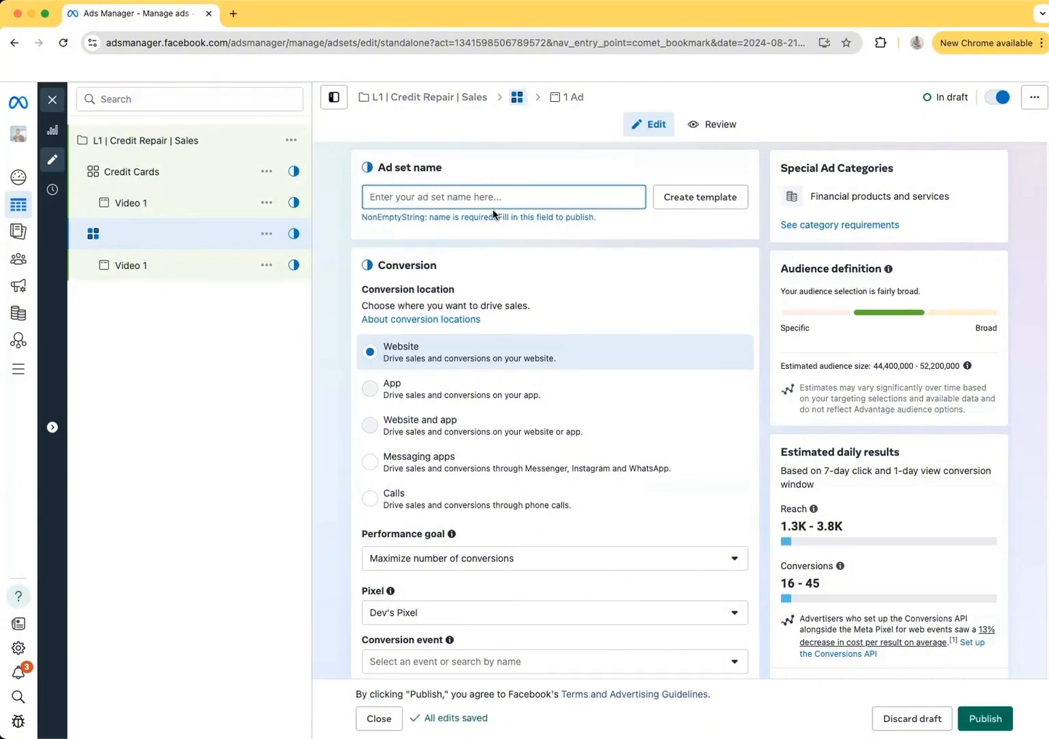
# Replace the credit cards interest in the duplicated ad set's detailed targeting with Credit union (credit & lending).
pyautogui.scroll(-15, 493, 214)
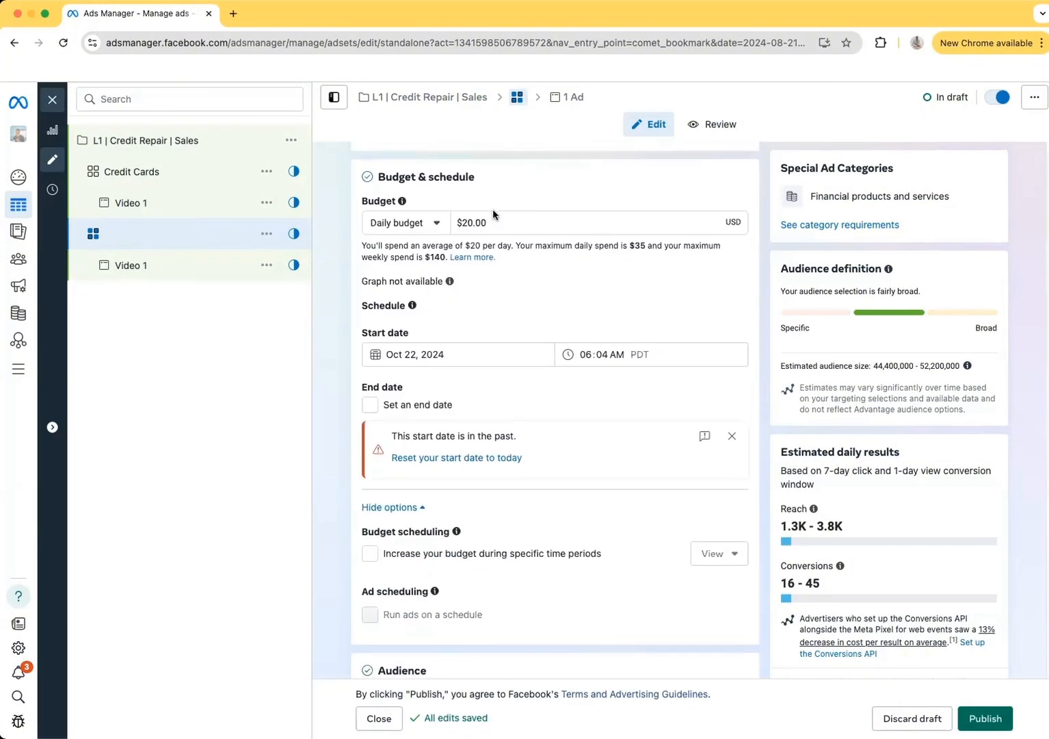
pyautogui.scroll(-8, 492, 214)
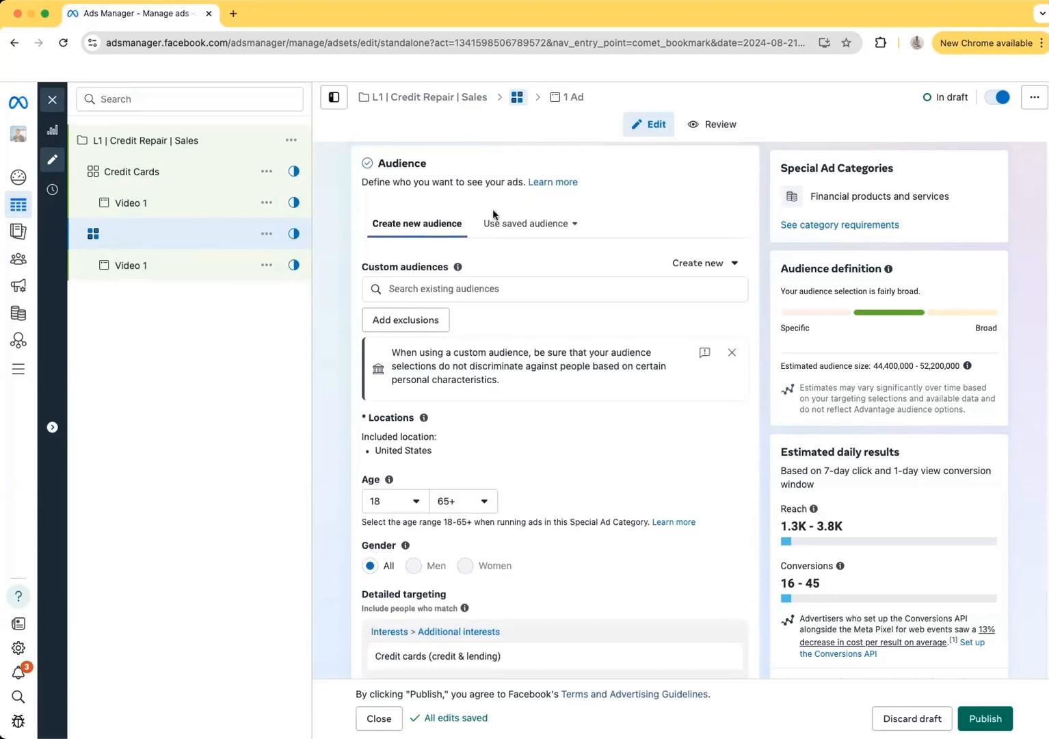
pyautogui.scroll(-5, 493, 214)
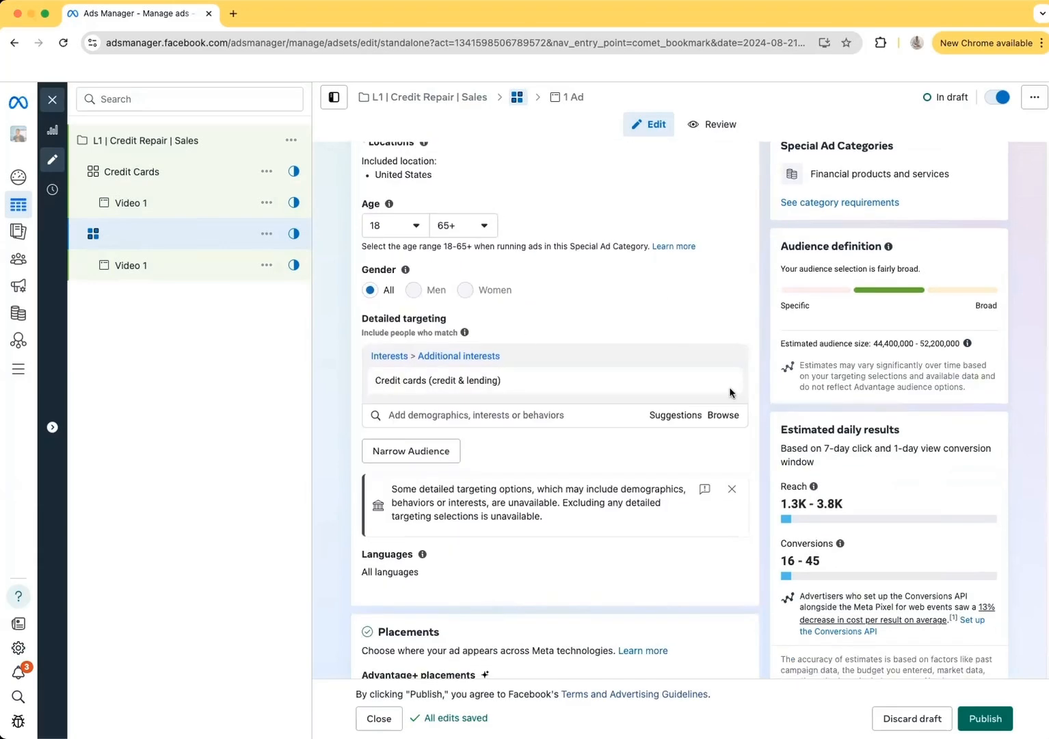
pyautogui.click(730, 386)
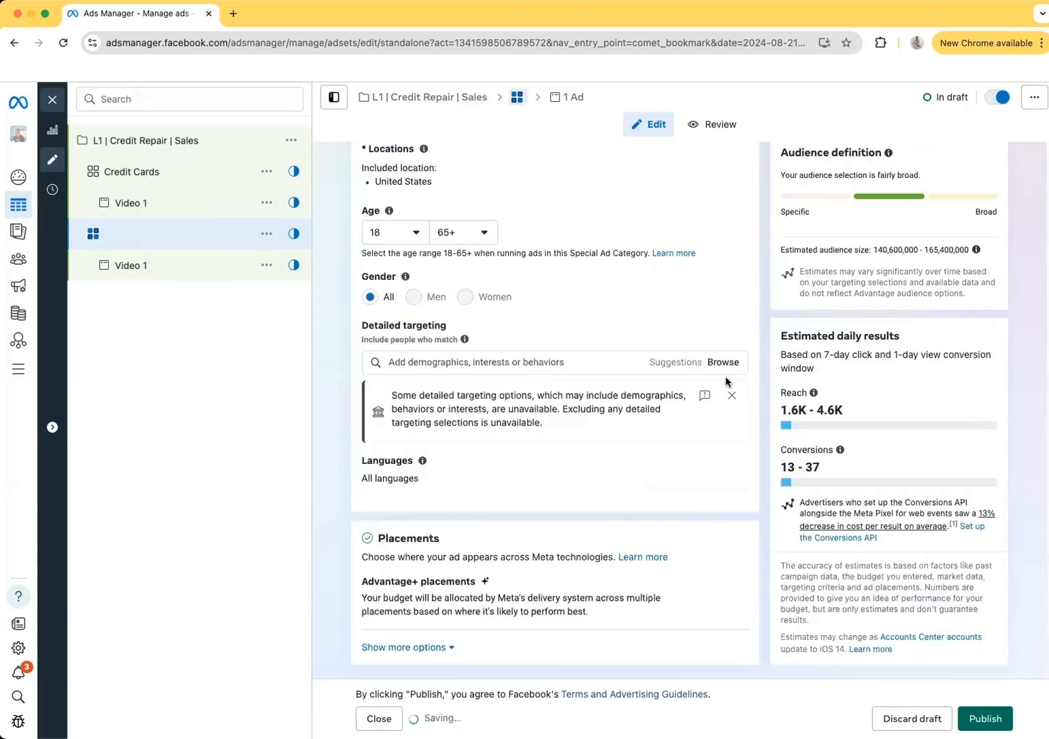
pyautogui.click(490, 362)
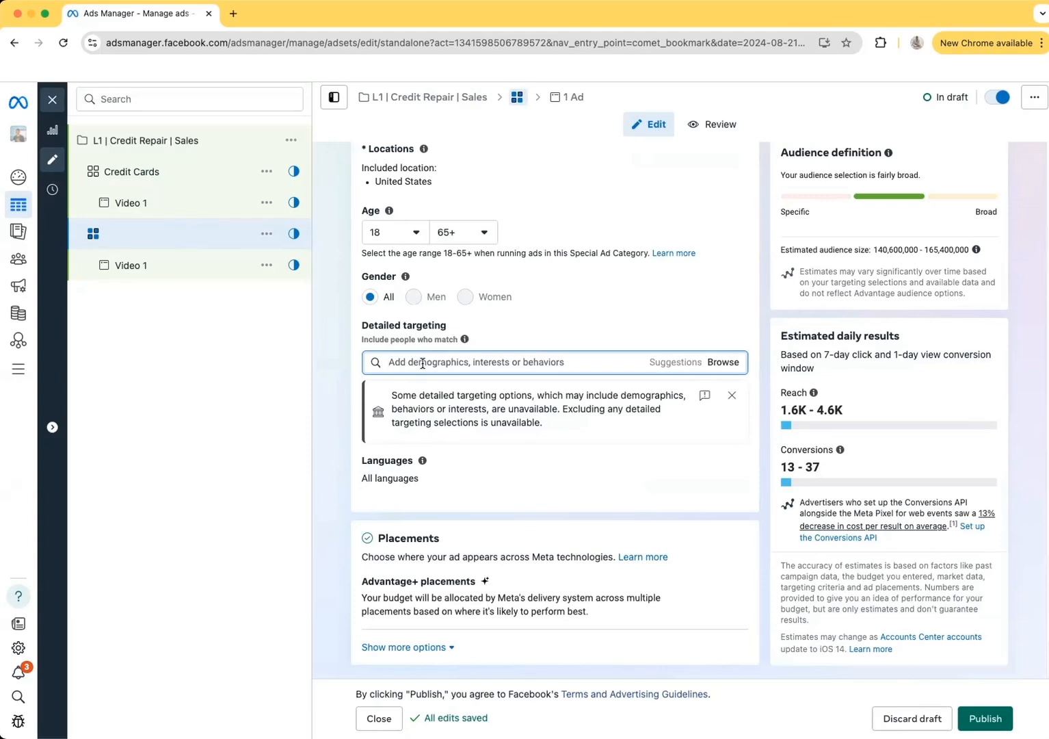
pyautogui.write('c')
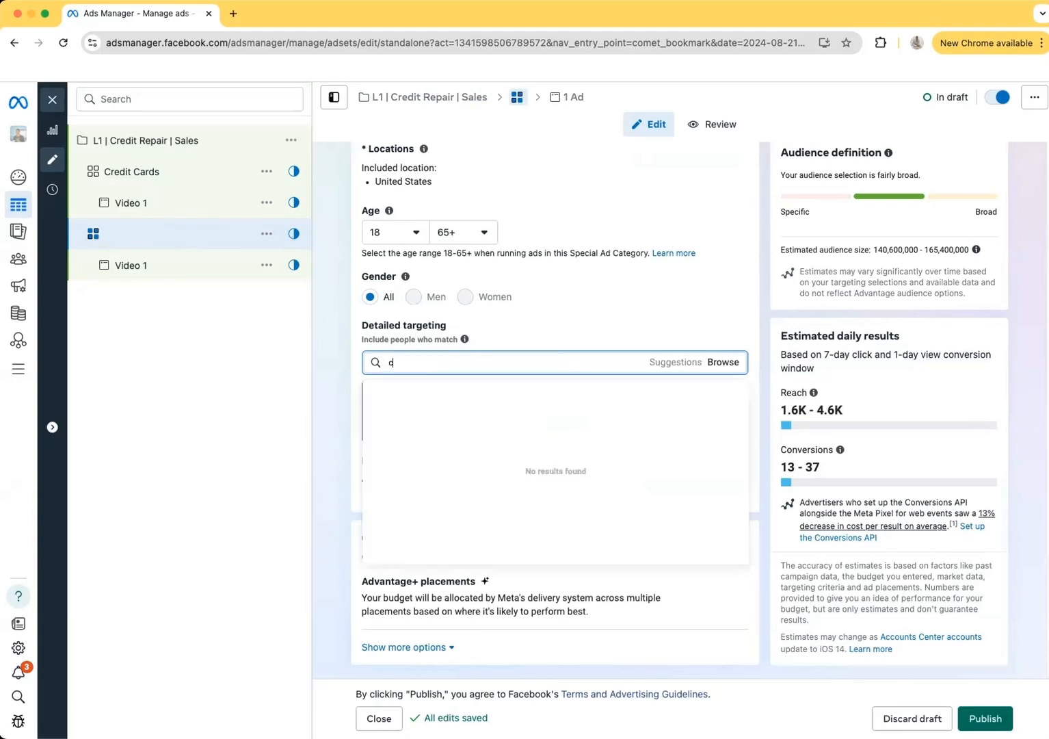
pyautogui.write('redit union')
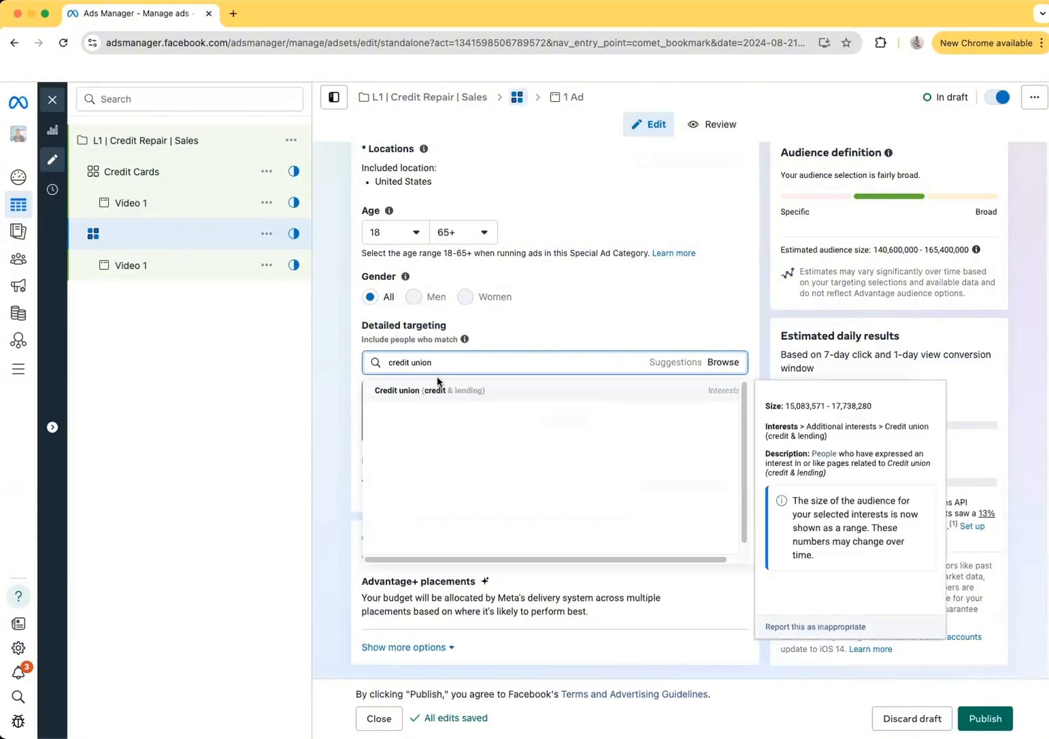
pyautogui.click(391, 389)
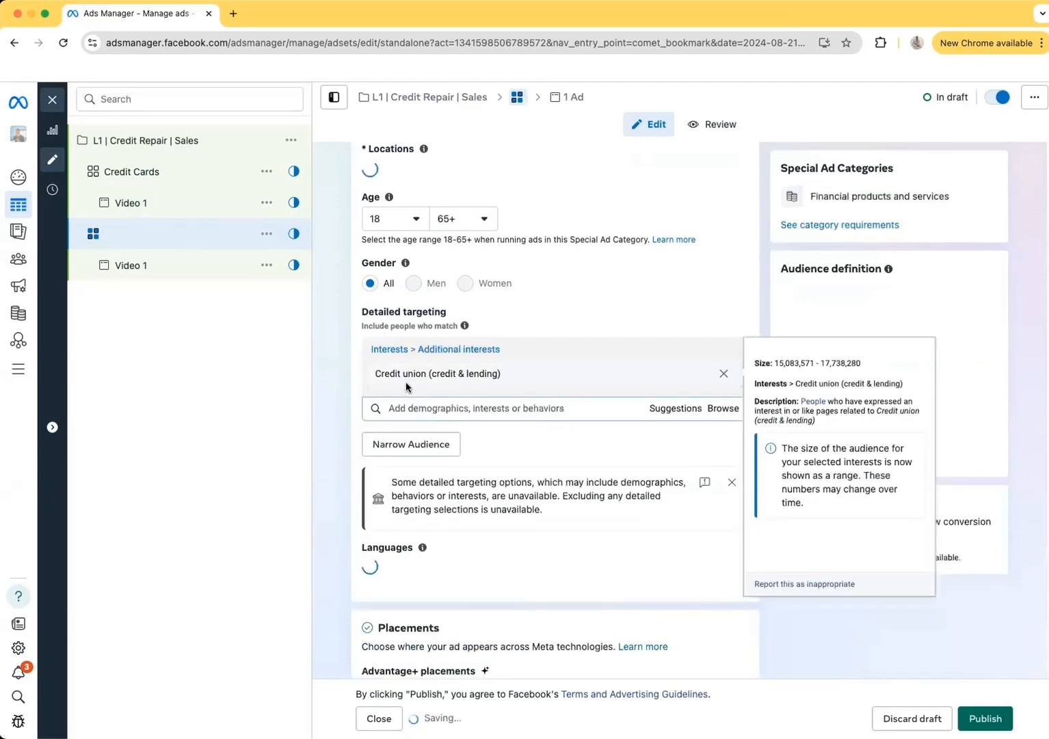
# Name the duplicated ad set Credit Union.
pyautogui.scroll(10, 595, 432)
pyautogui.scroll(10, 595, 432)
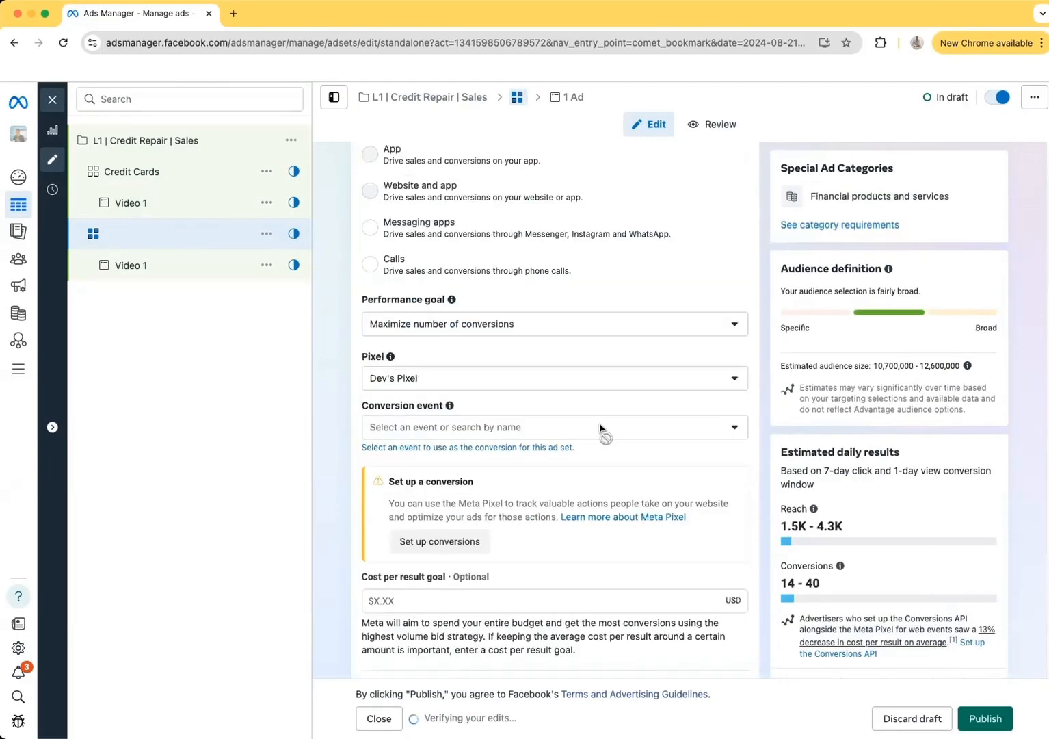
pyautogui.click(437, 196)
pyautogui.write('C')
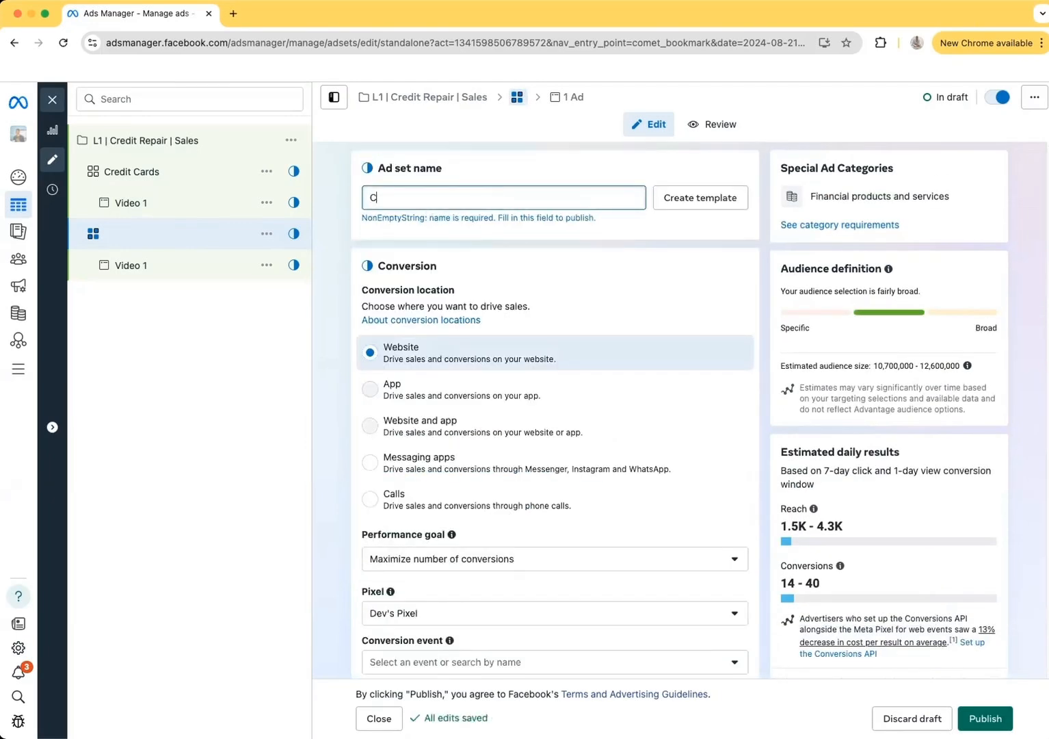
pyautogui.write('redit Union')
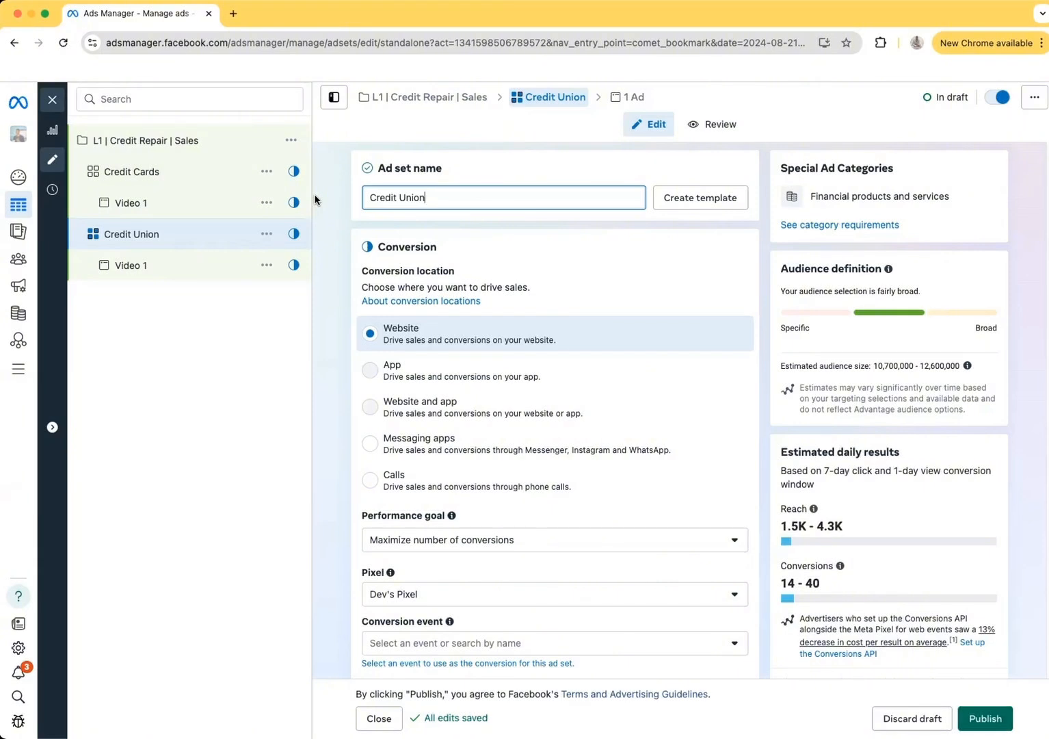
# Make a quick duplicate of the Credit Union ad set as the campaign's third ad set.
pyautogui.scroll(-3, 540, 335)
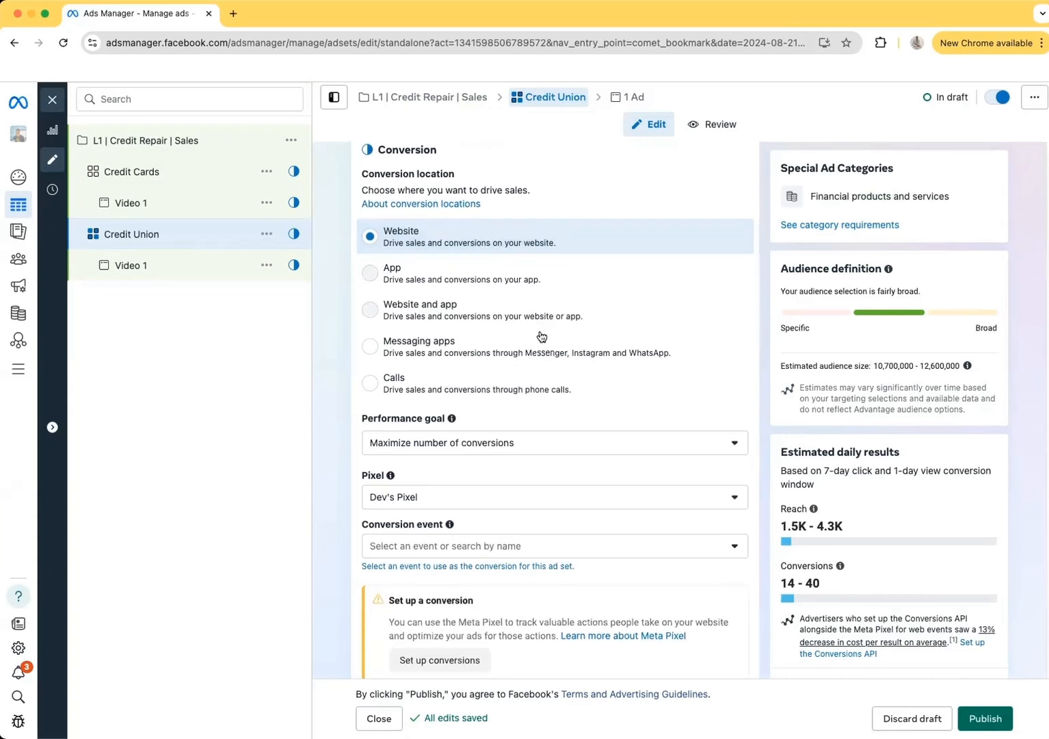
pyautogui.scroll(3, 541, 335)
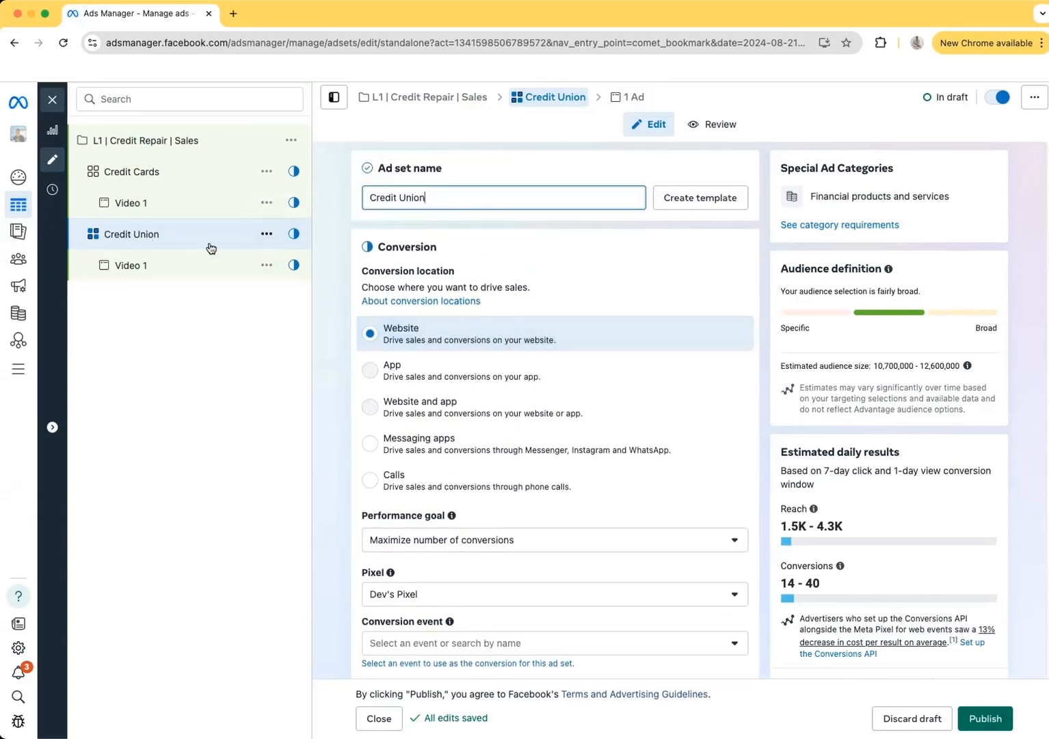
pyautogui.click(267, 236)
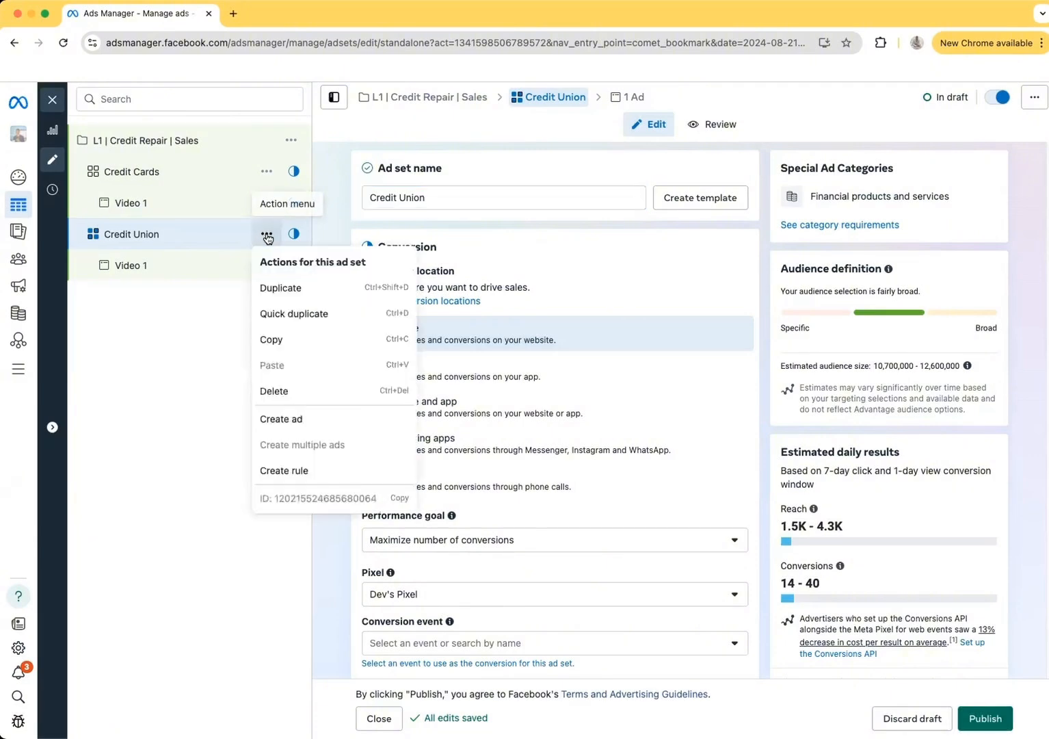
pyautogui.click(293, 314)
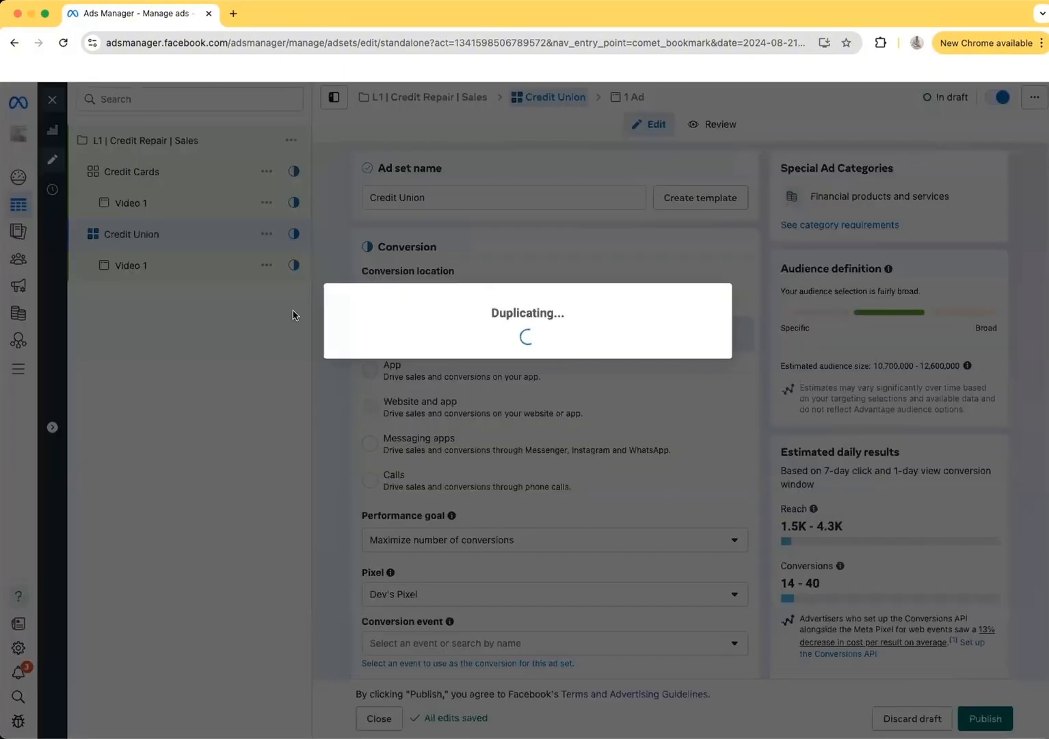
# Clear the entire name of the duplicated Credit Union ad set.
pyautogui.click(485, 196)
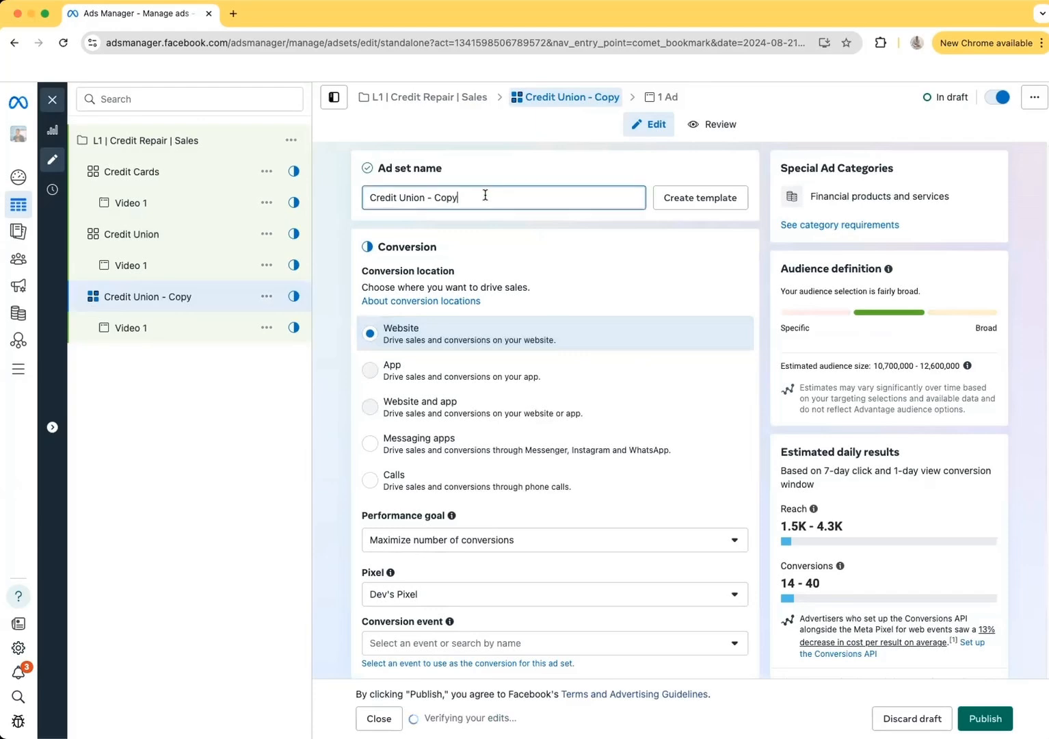
pyautogui.press('BackSpace')
pyautogui.press('BackSpace')
pyautogui.press('BackSpace')
pyautogui.press('BackSpace')
pyautogui.press('BackSpace')
pyautogui.press('BackSpace')
pyautogui.press('BackSpace')
pyautogui.press('BackSpace')
pyautogui.press('BackSpace')
pyautogui.press('BackSpace')
pyautogui.press('BackSpace')
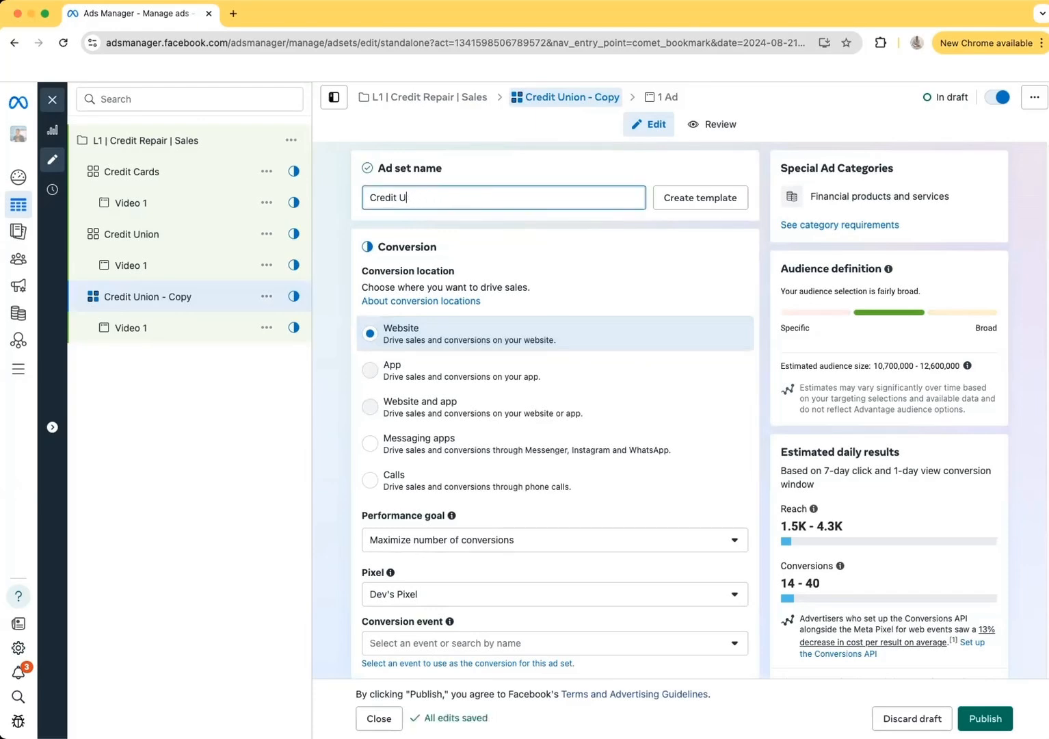
pyautogui.press('BackSpace')
pyautogui.press('BackSpace')
pyautogui.press('BackSpace')
pyautogui.press('BackSpace')
pyautogui.press('BackSpace')
pyautogui.press('BackSpace')
pyautogui.press('BackSpace')
pyautogui.press('BackSpace')
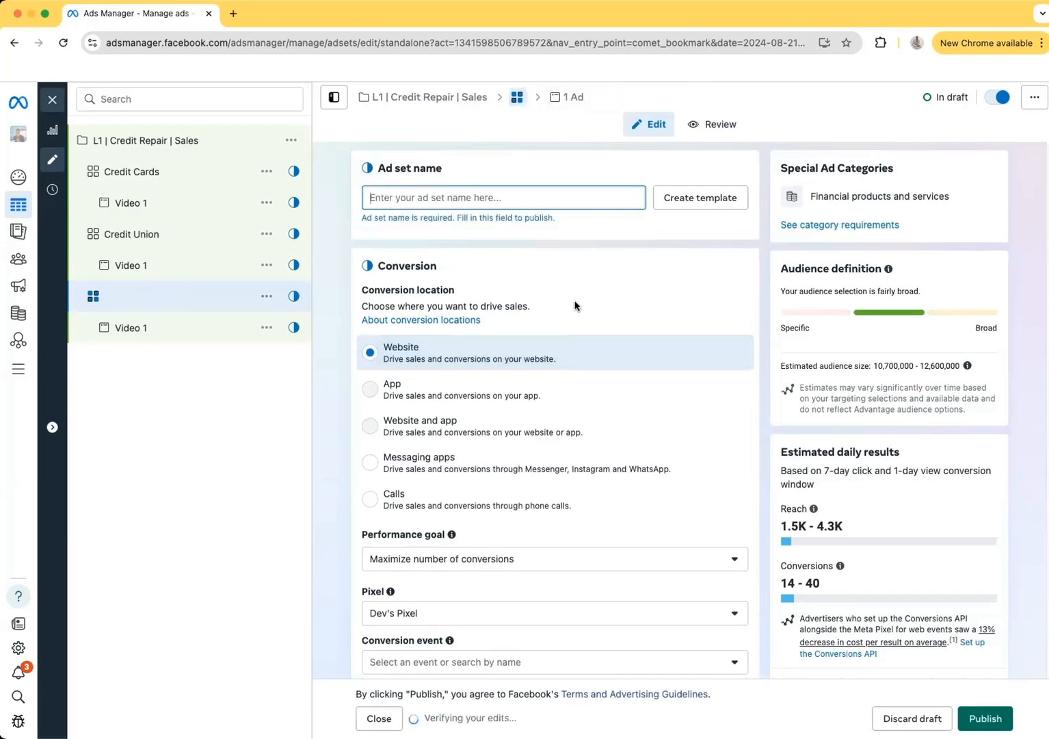
# Replace the credit union interest in the third ad set's detailed targeting with First-time home buyer grant (real estate).
pyautogui.scroll(-15, 575, 306)
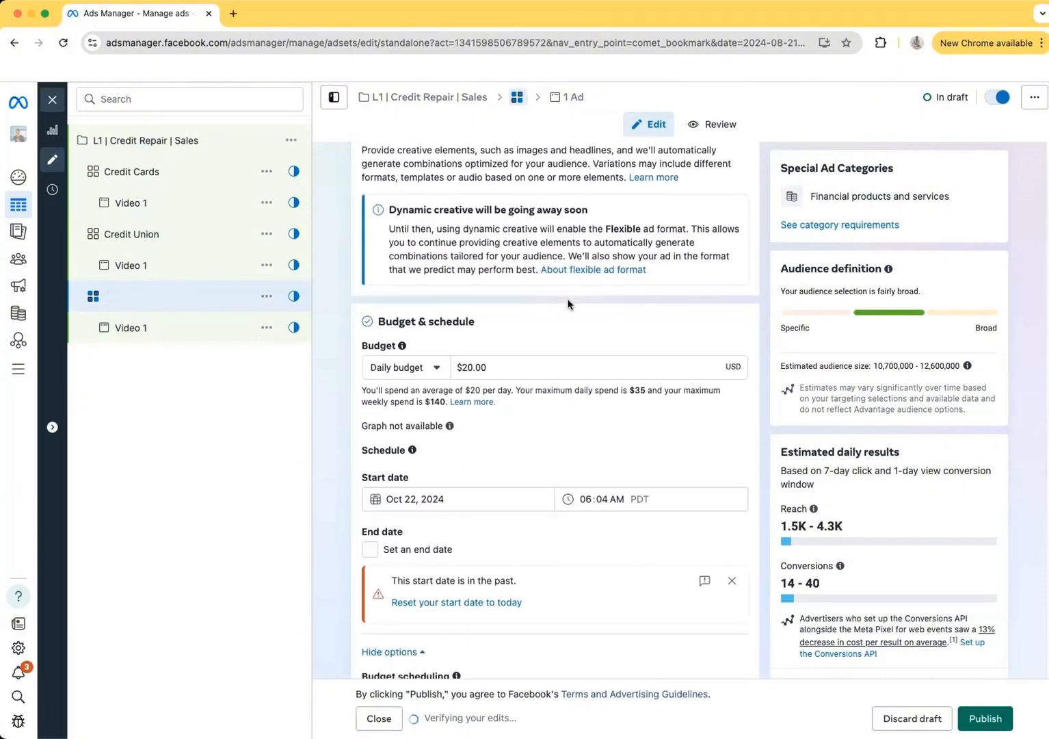
pyautogui.scroll(-10, 567, 304)
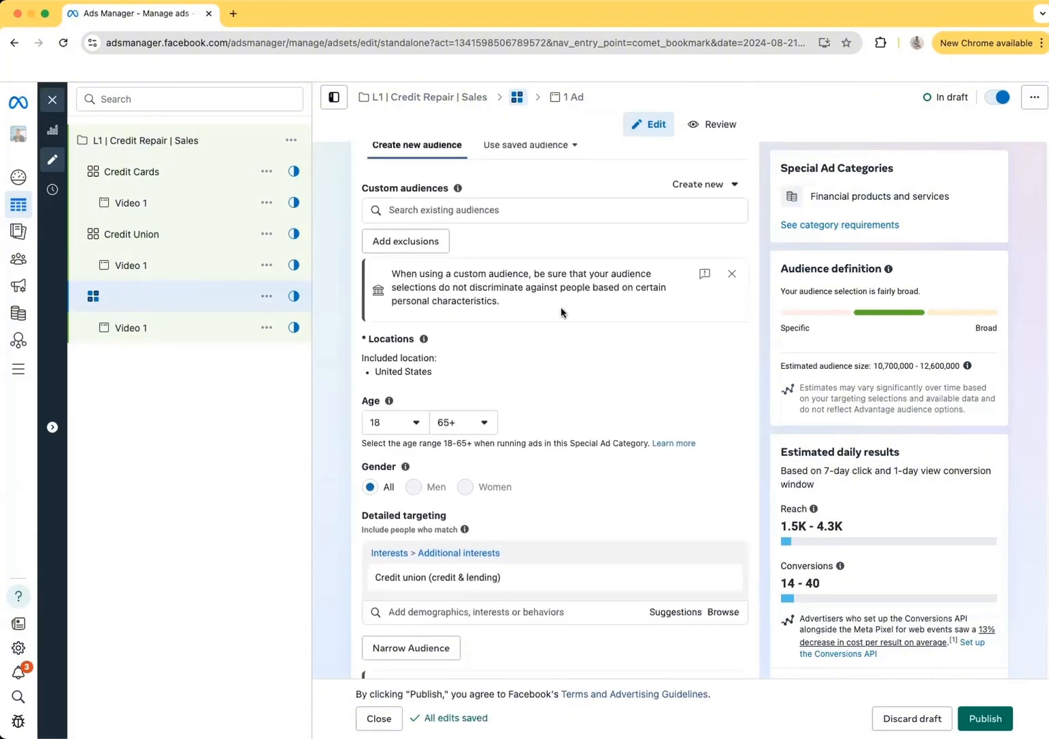
pyautogui.scroll(-3, 561, 313)
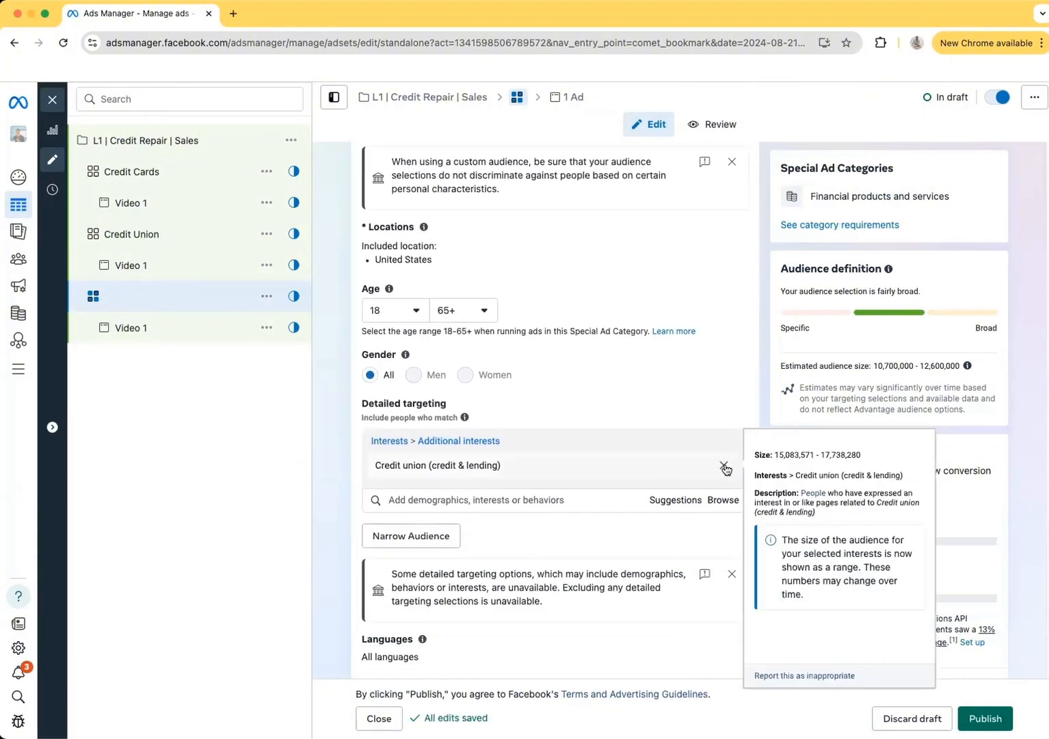
pyautogui.click(723, 466)
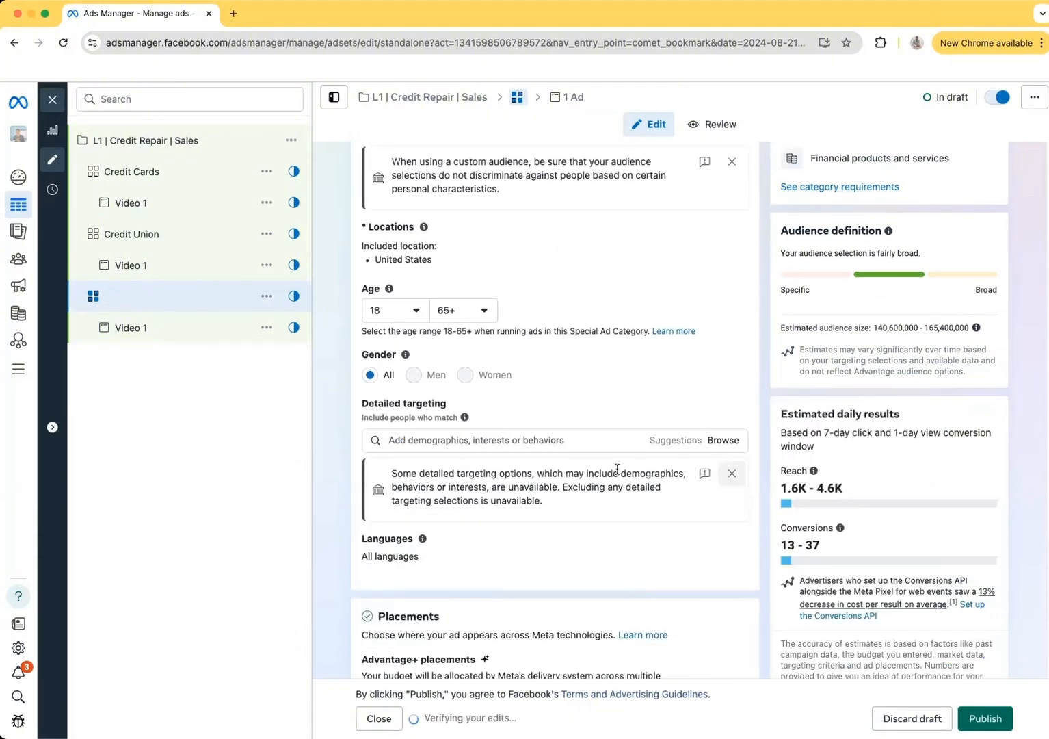
pyautogui.click(497, 440)
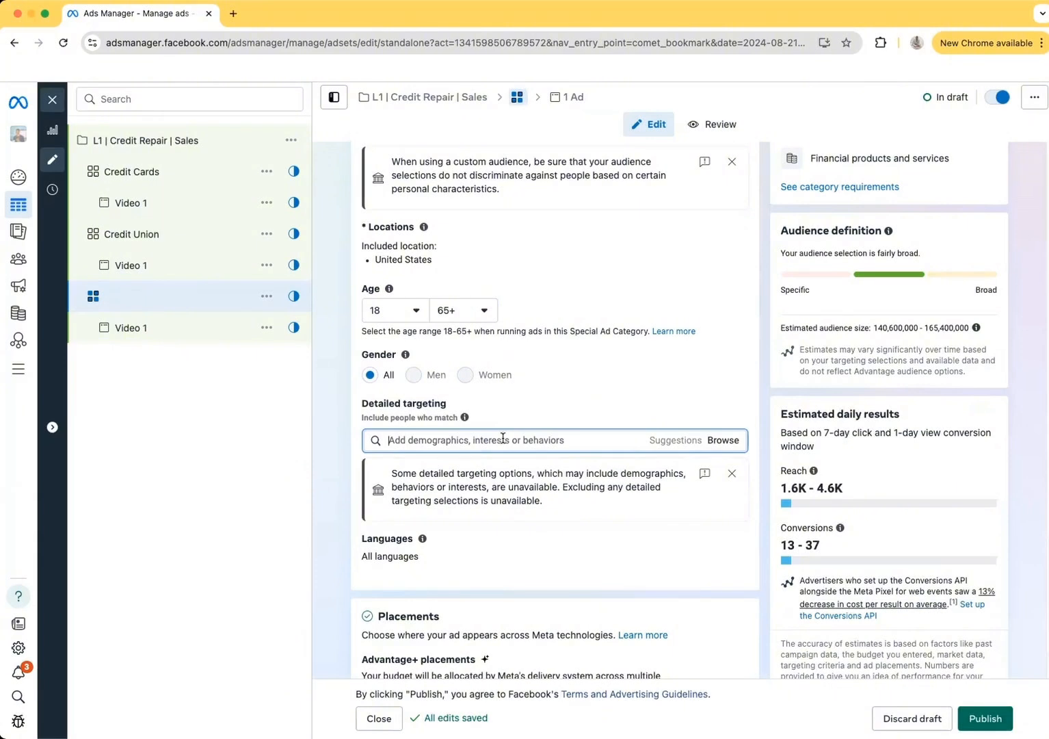
pyautogui.write('first t')
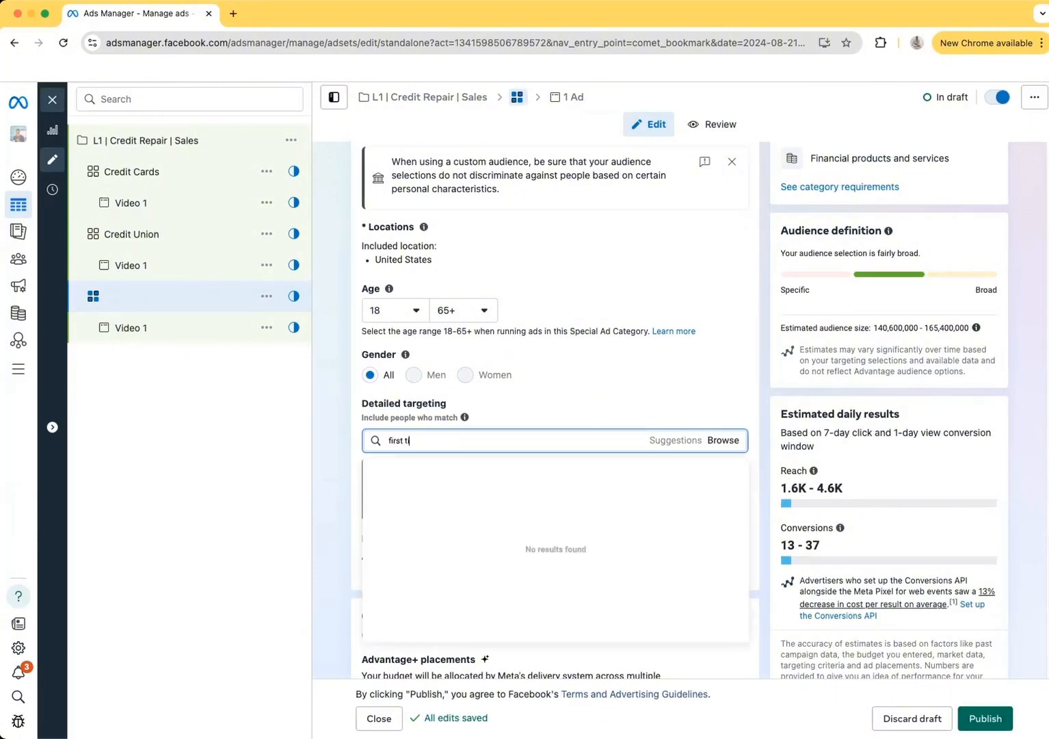
pyautogui.write('ime')
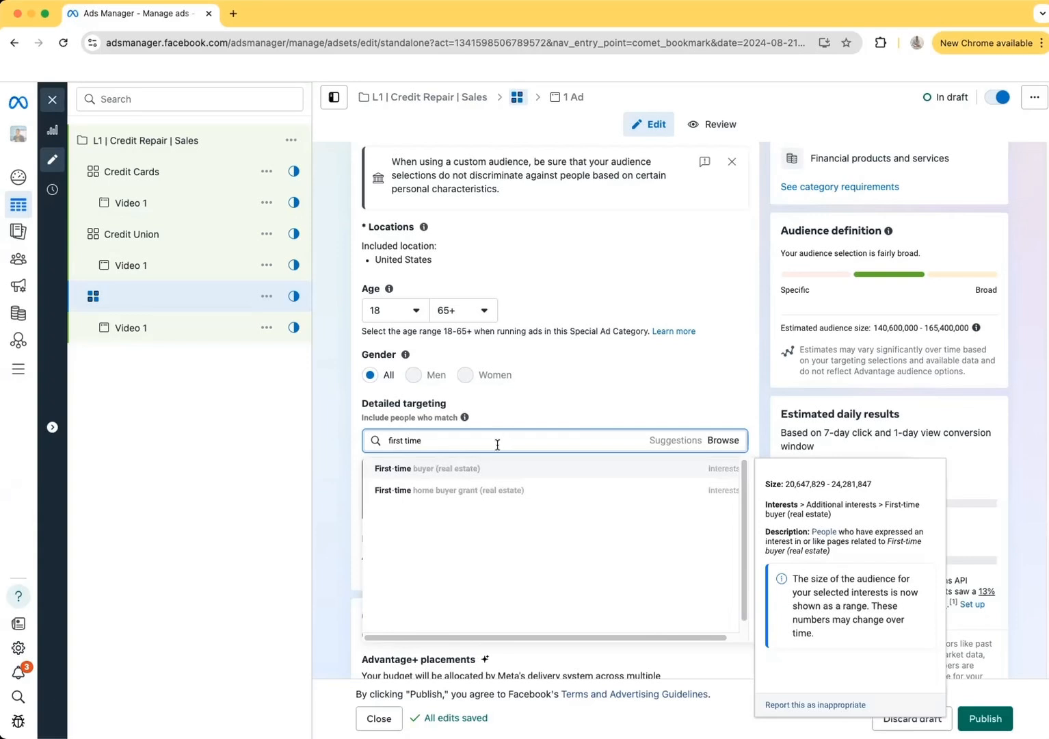
pyautogui.click(447, 490)
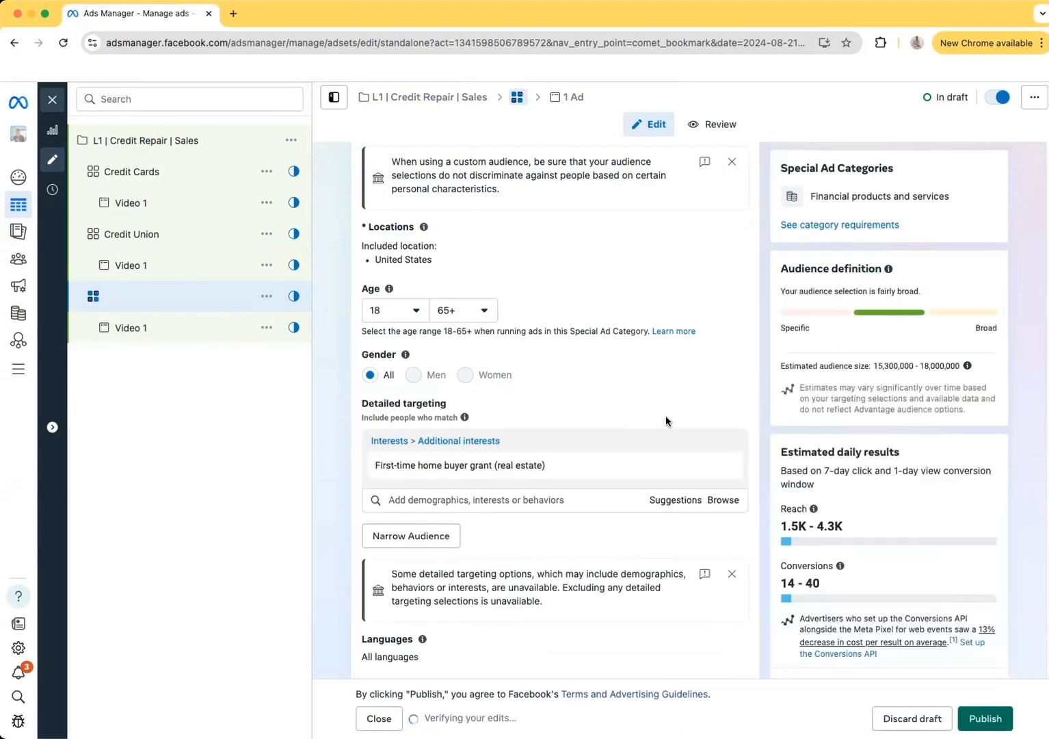
# Name the third ad set First Time Home buyers.
pyautogui.scroll(1, 667, 420)
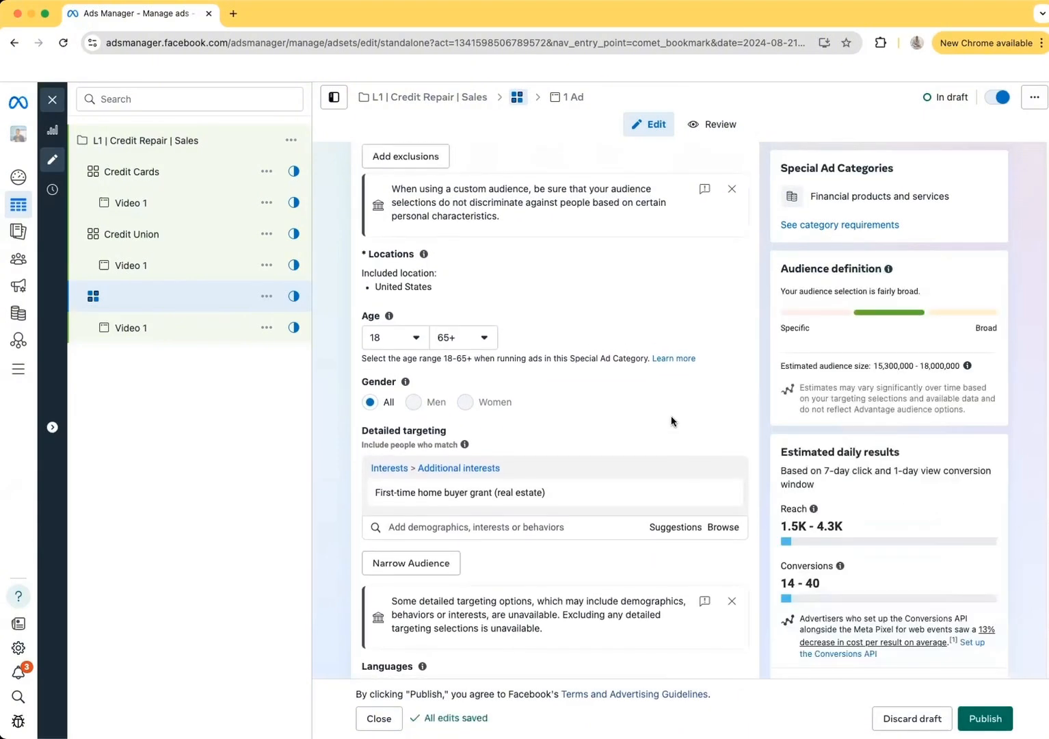
pyautogui.scroll(20, 673, 420)
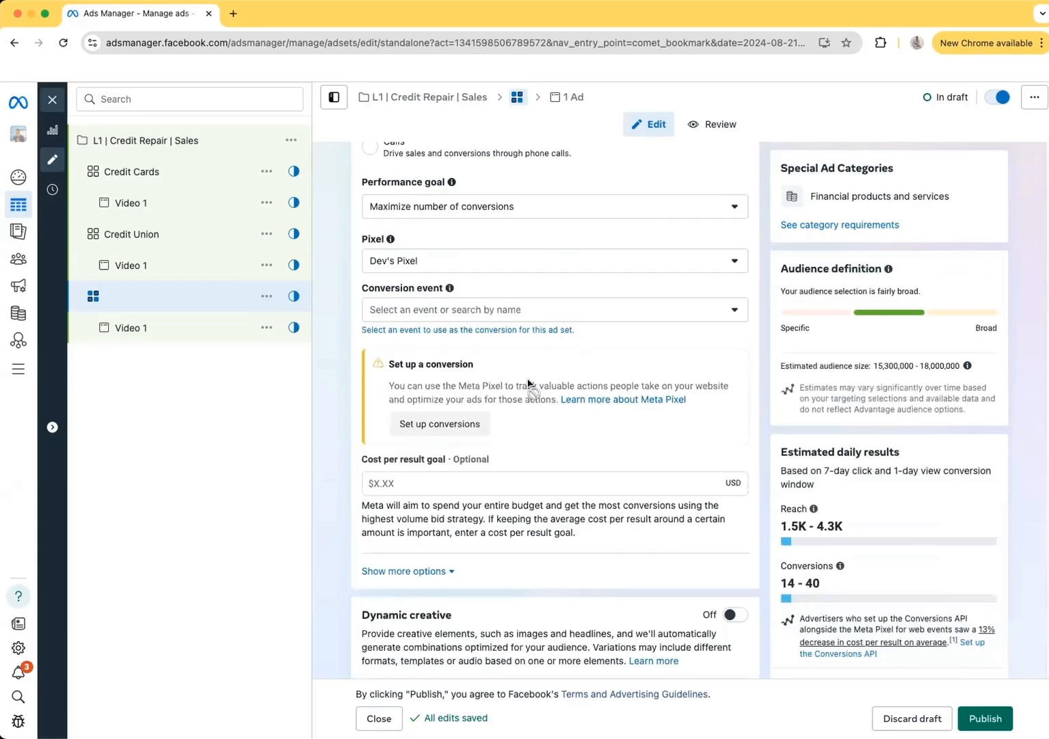
pyautogui.click(452, 197)
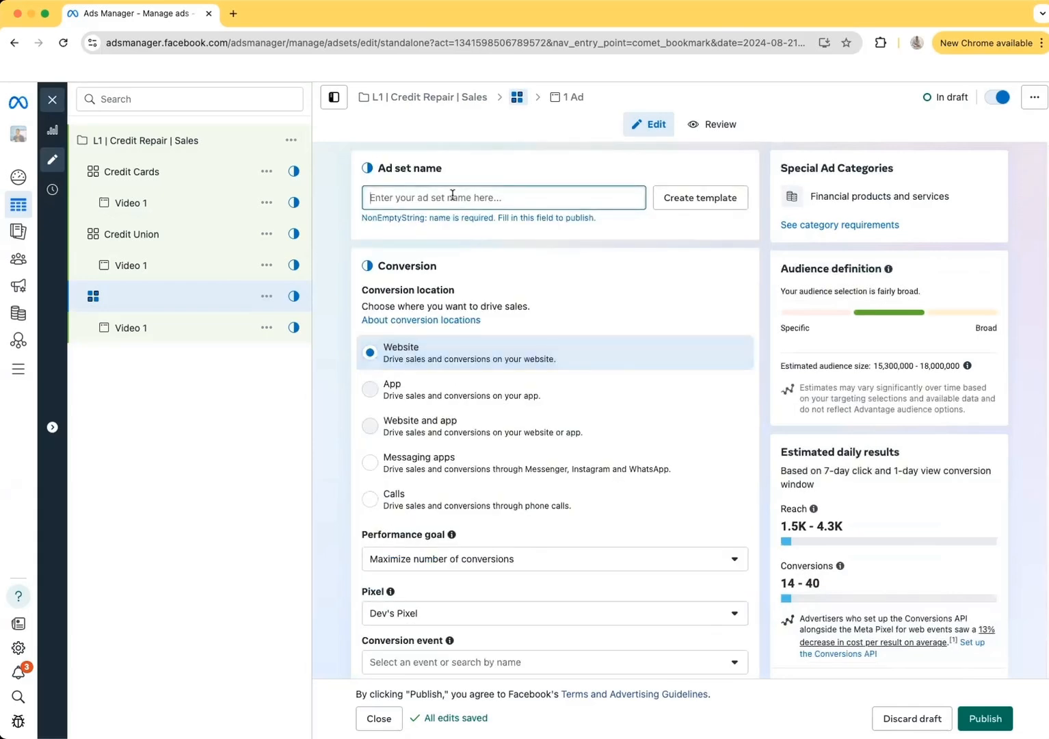
pyautogui.write('First Time')
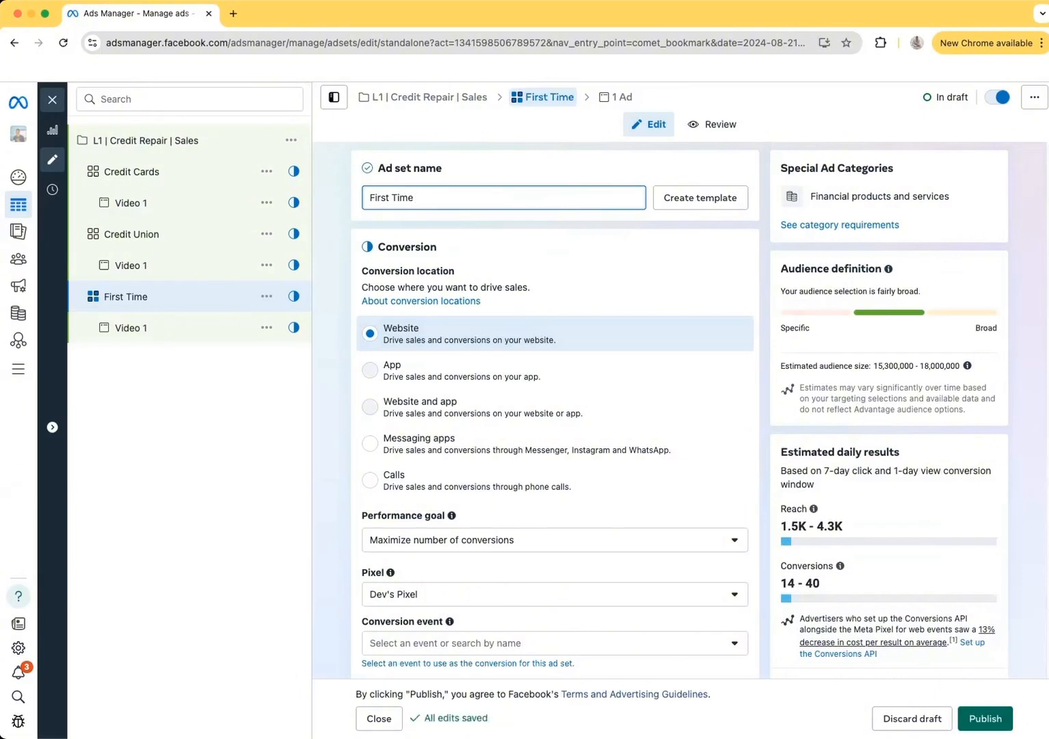
pyautogui.write('Homwe buyerd')
pyautogui.press('BackSpace')
pyautogui.write('s')
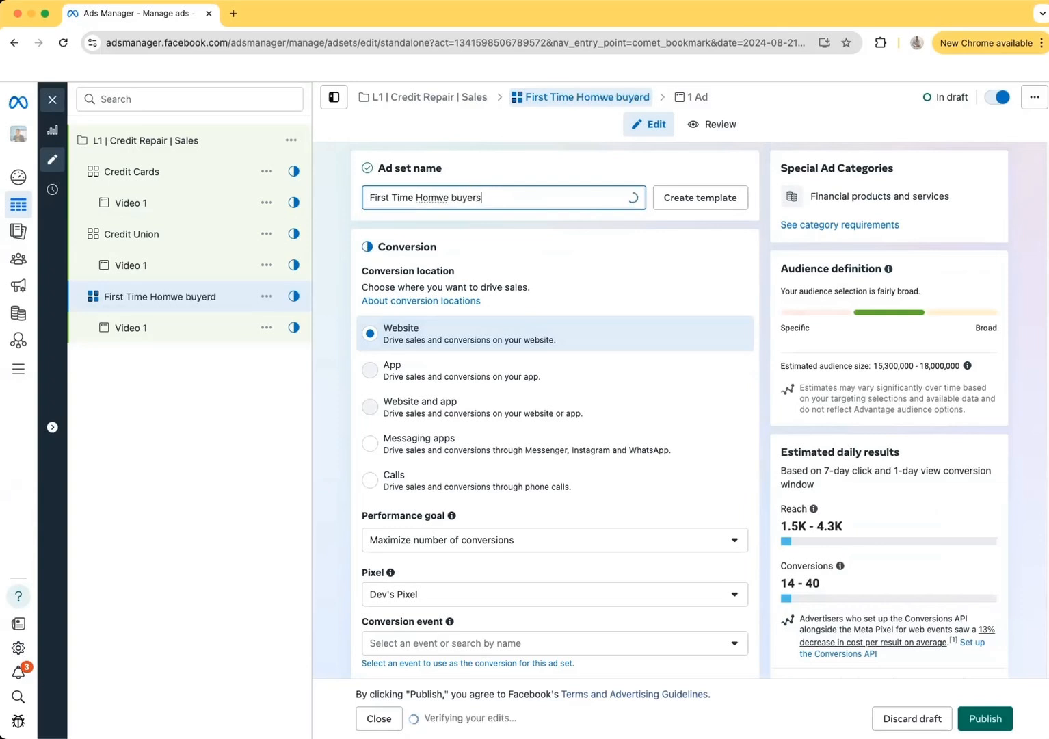
pyautogui.click(441, 194)
pyautogui.press('BackSpace')
pyautogui.scroll(-6, 522, 309)
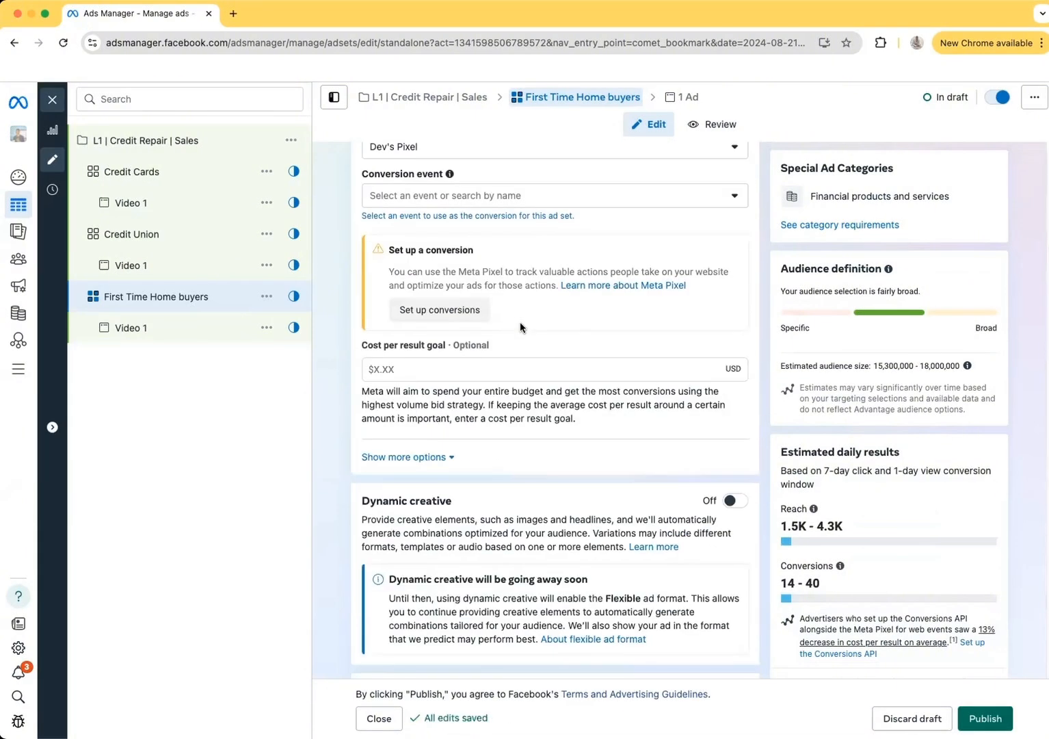
pyautogui.scroll(-15, 520, 322)
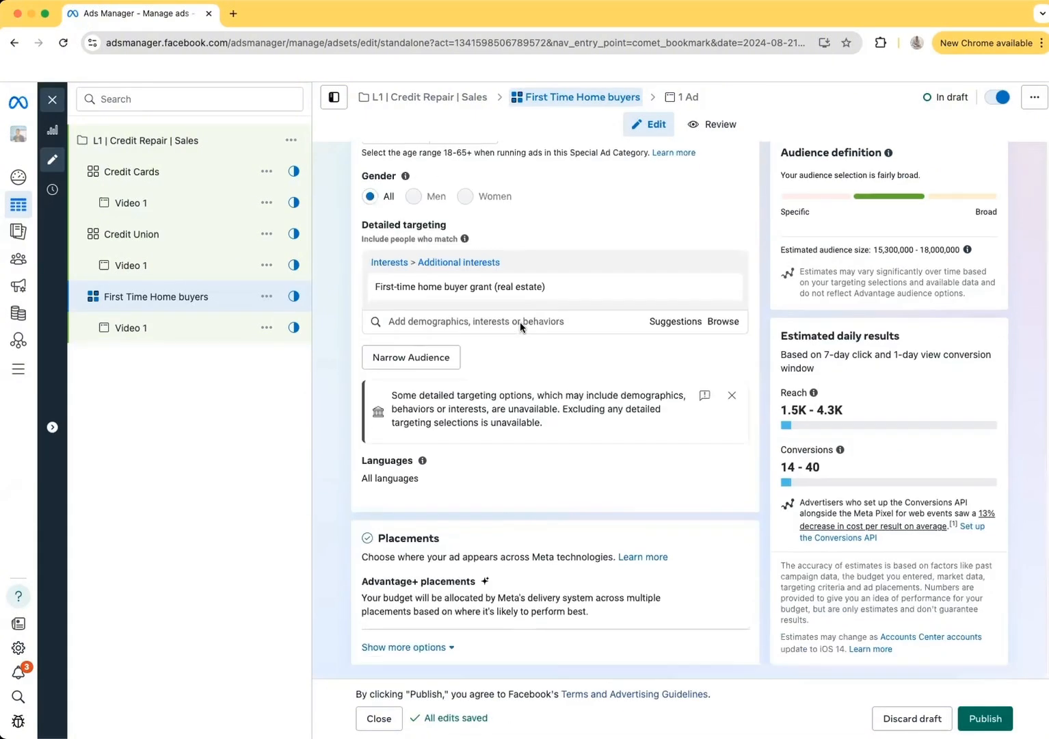
pyautogui.scroll(1, 520, 322)
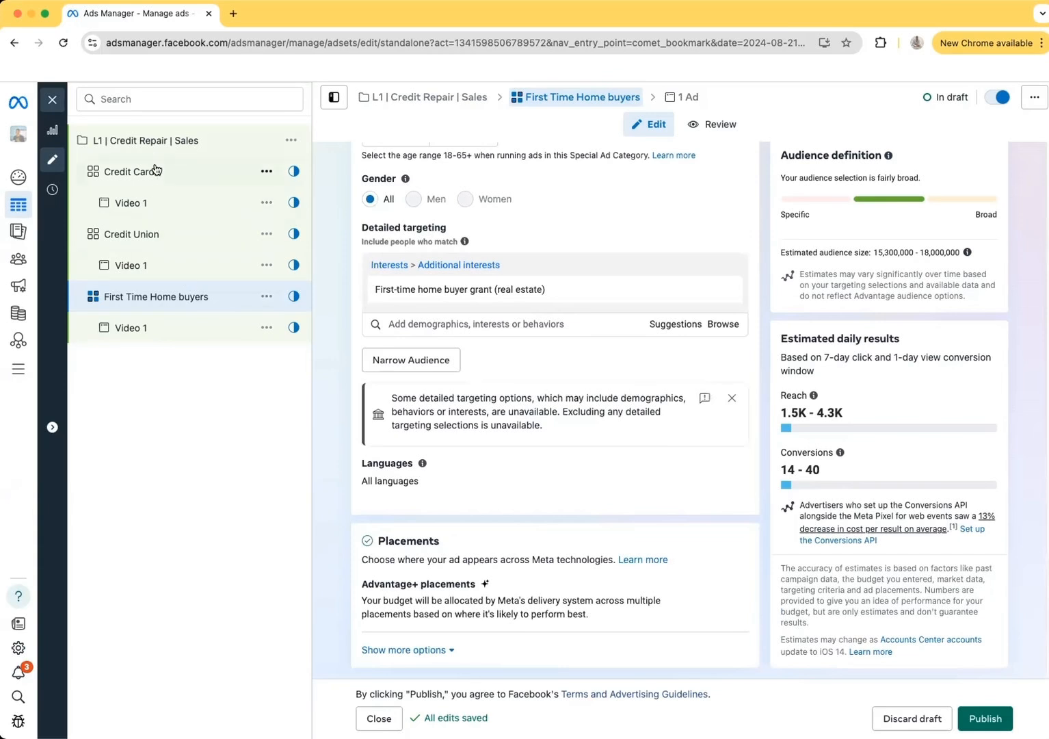